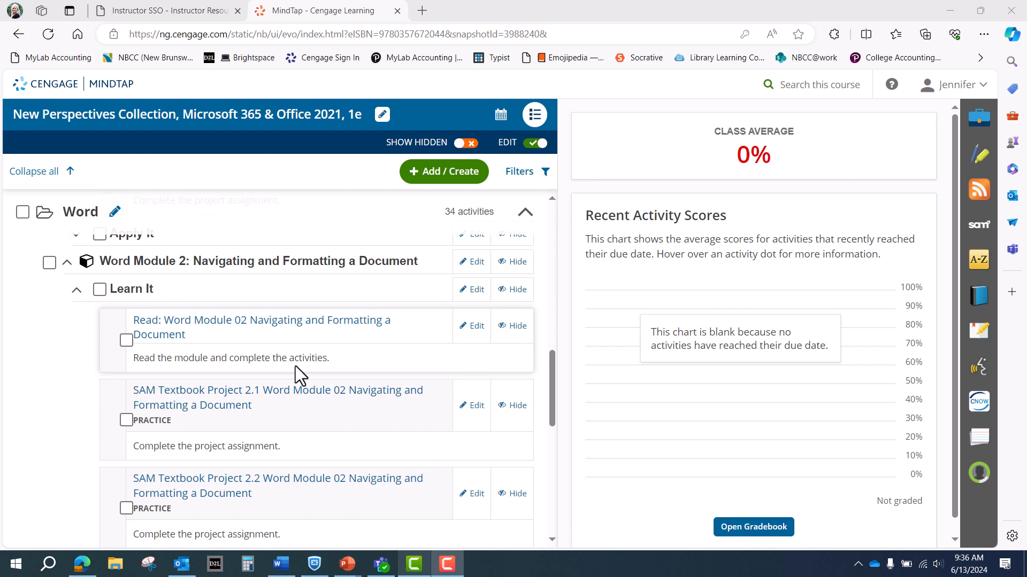
Open and start the SAM Textbook Project 2.1 Word Module 02 assignment and download all of its files
click(241, 406)
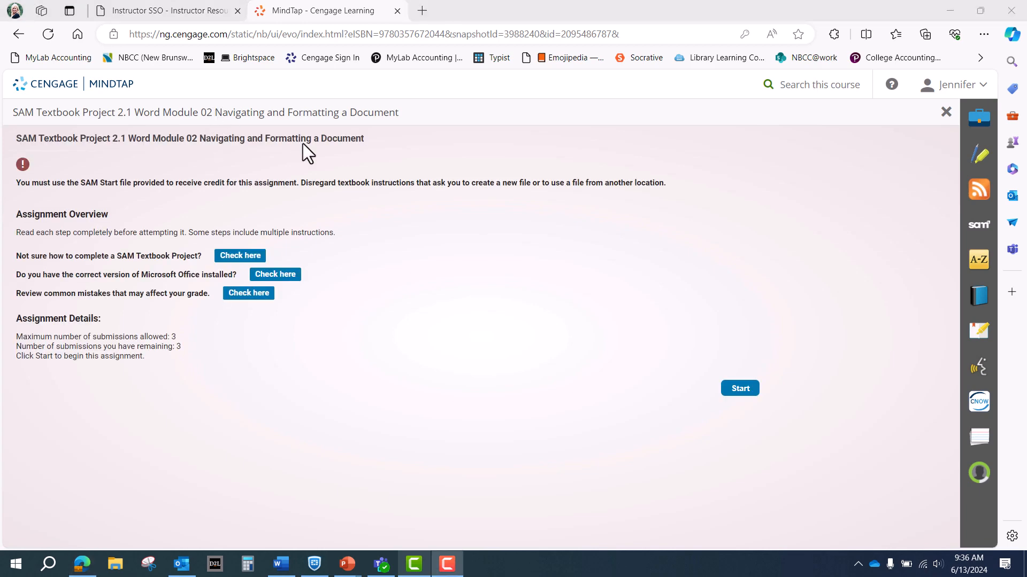
click(740, 389)
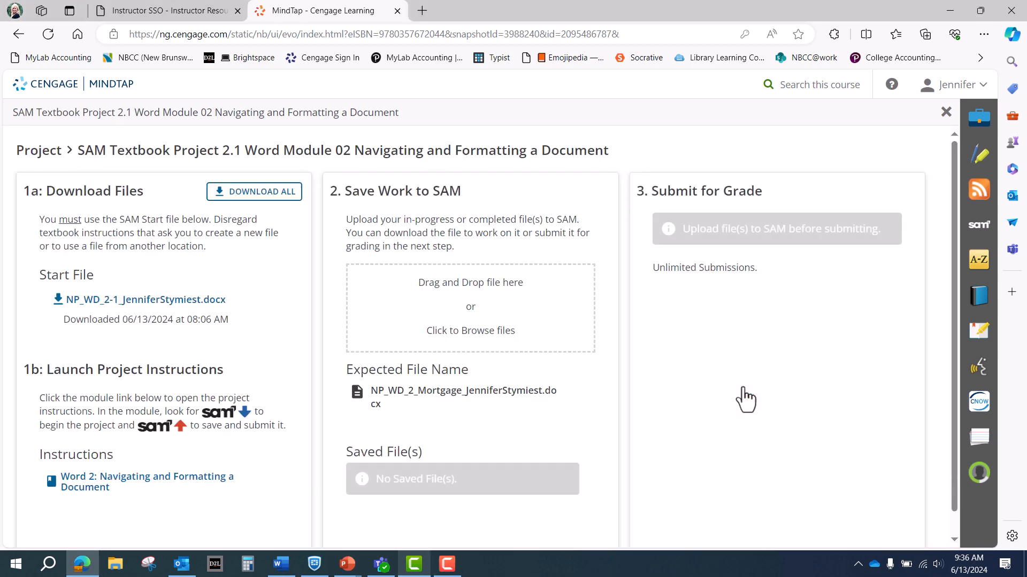
click(258, 201)
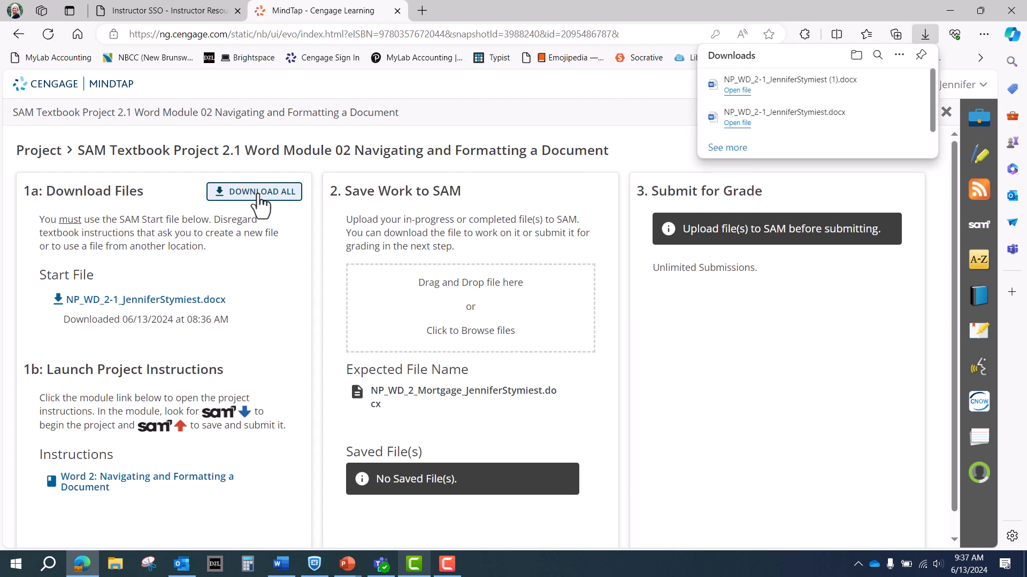
Copy the full expected file name listed for the project's saved work
drag(372, 393, 387, 399)
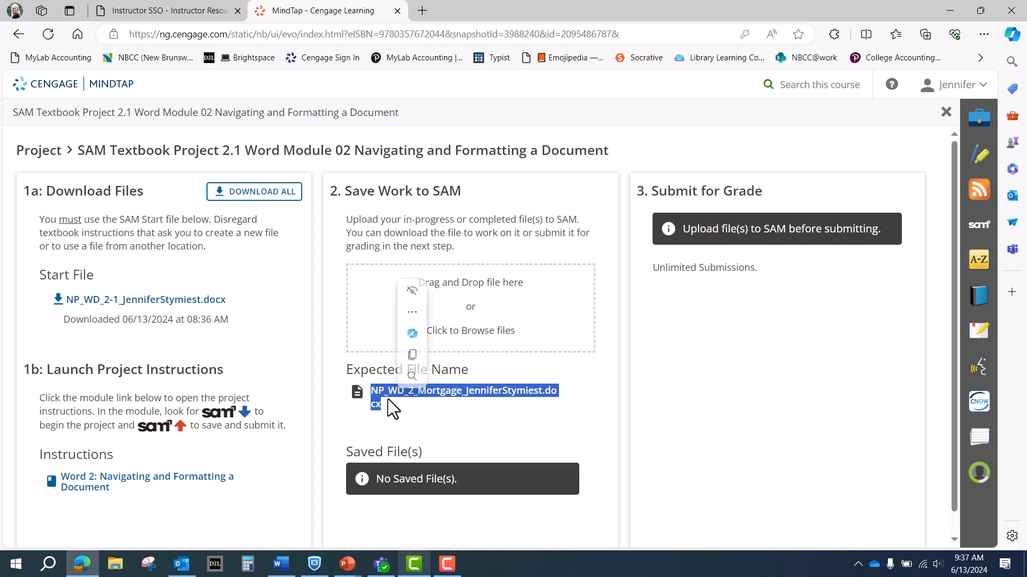
right_click(384, 394)
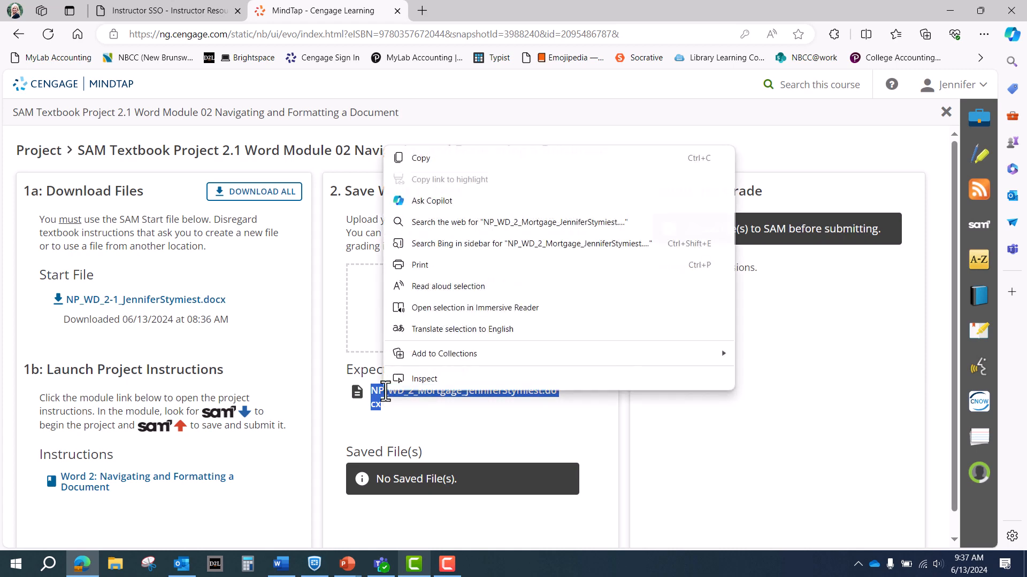
click(454, 158)
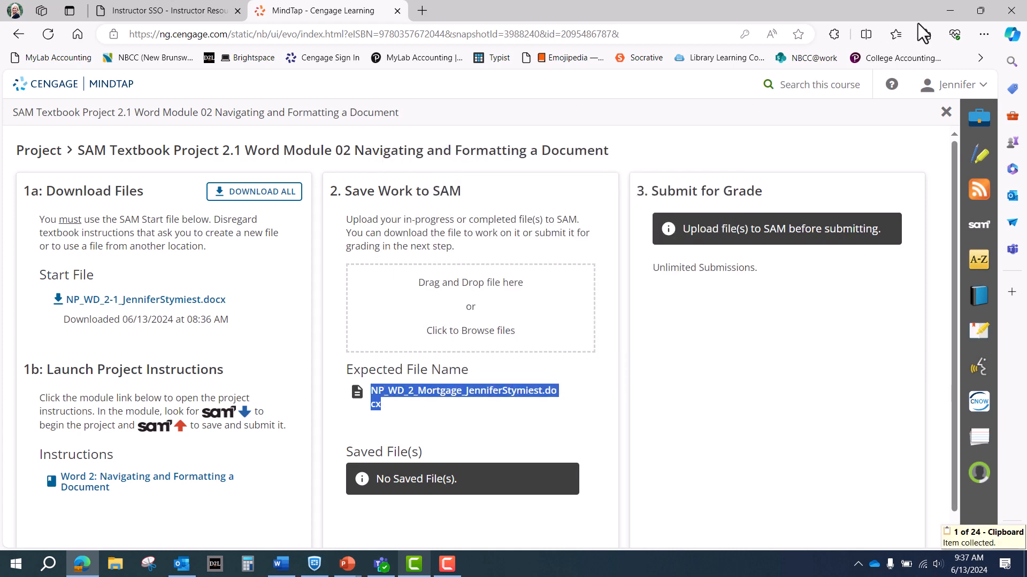
Open the newest NP_WD_2-1 start file, the copy marked (1), from the Downloads folder in Word and enable editing
click(950, 6)
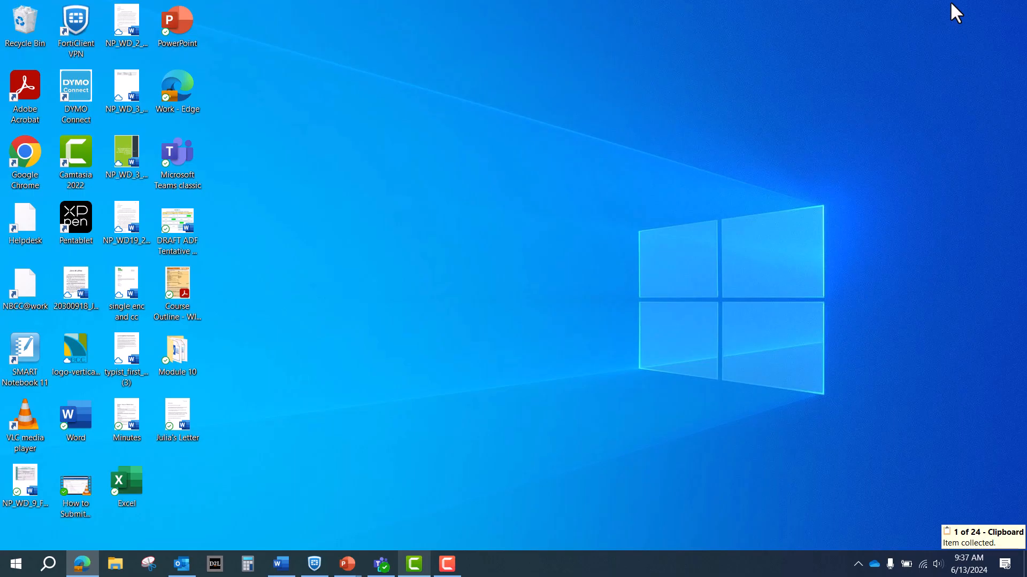
click(127, 555)
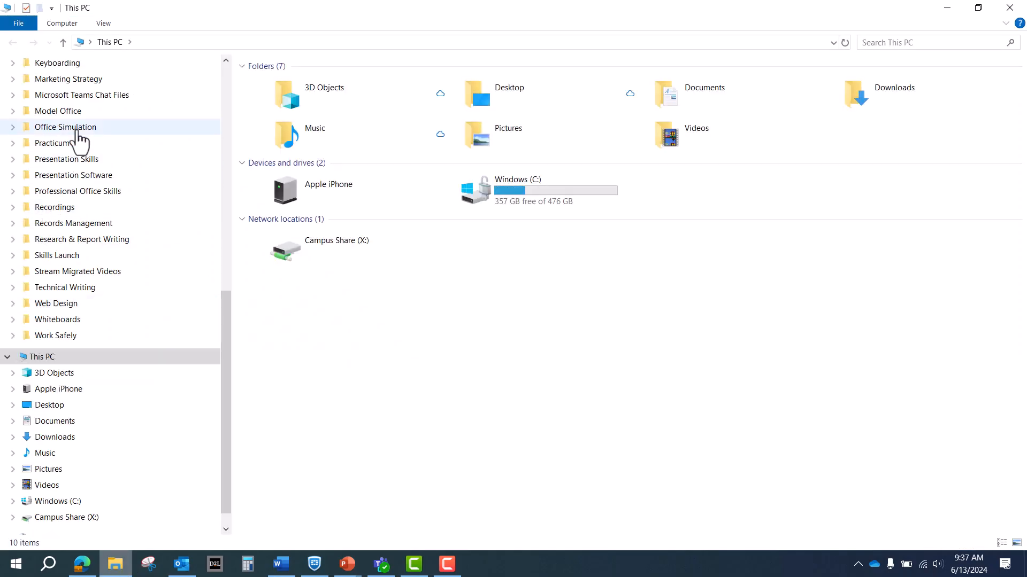
scroll(210, 206, up, 7)
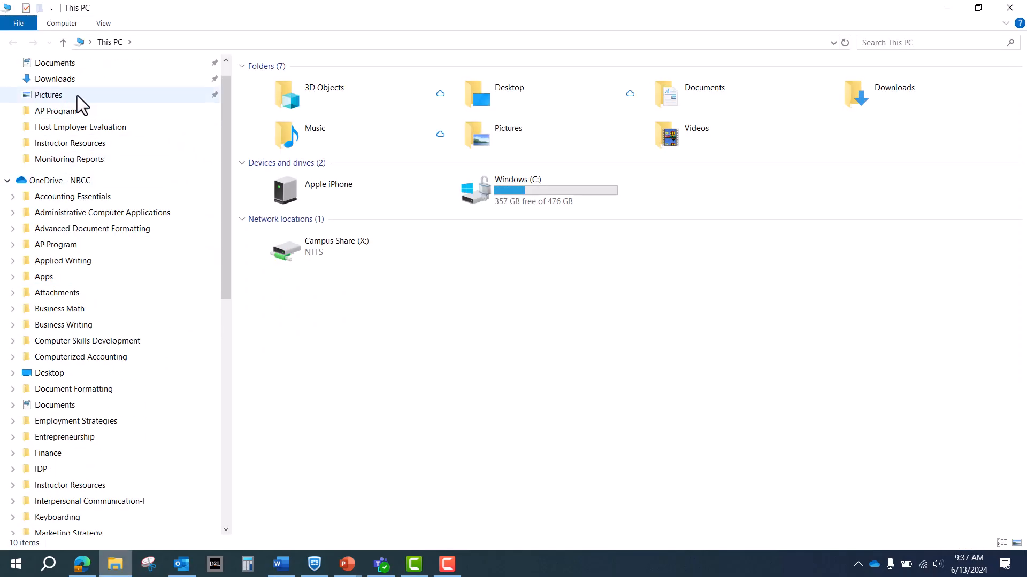
click(63, 80)
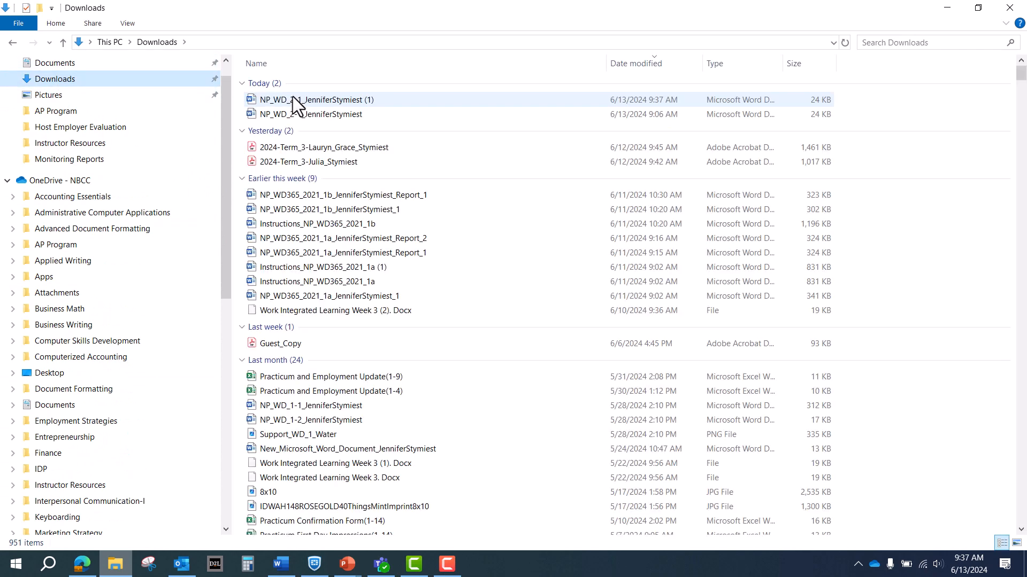
click(304, 100)
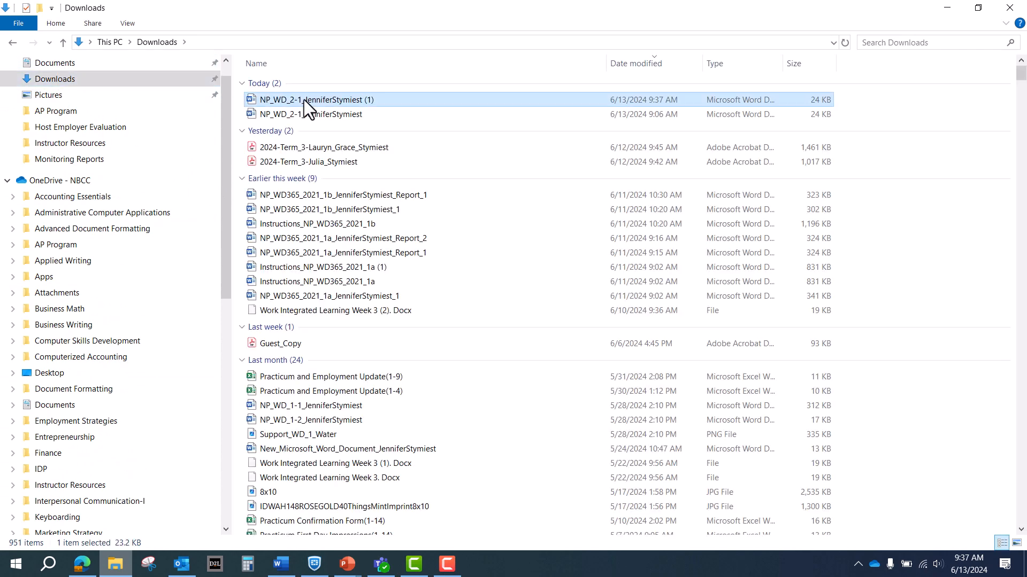
double_click(304, 101)
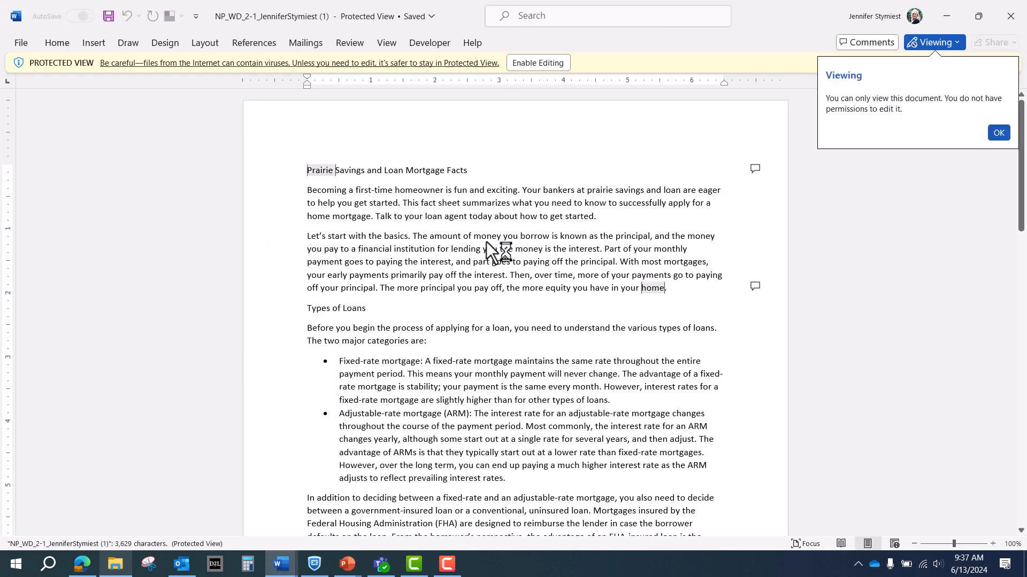
click(546, 63)
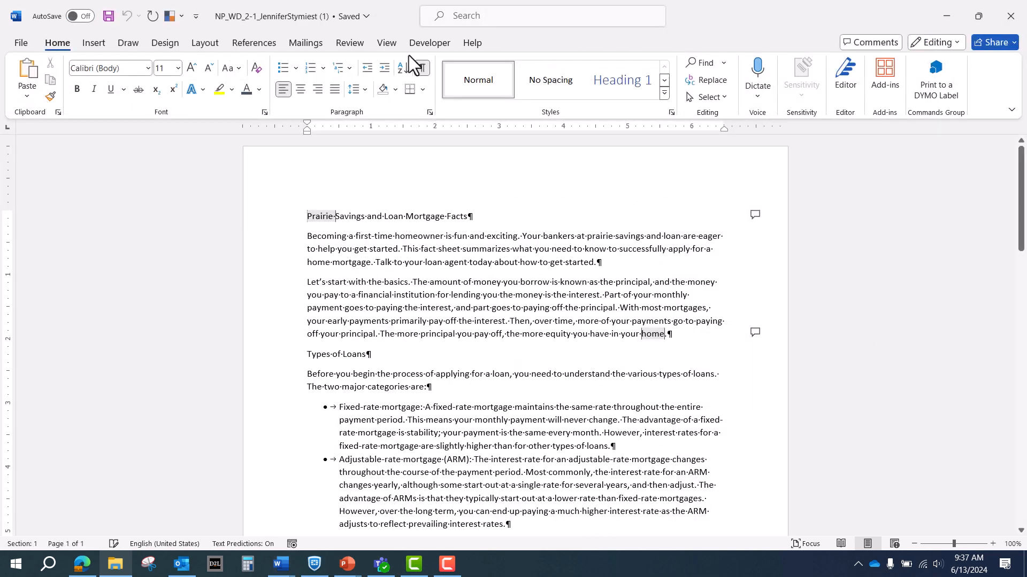
Begin saving the document under a new name and choose the Fall 2024 folder inside Document Formatting I as its location
click(20, 42)
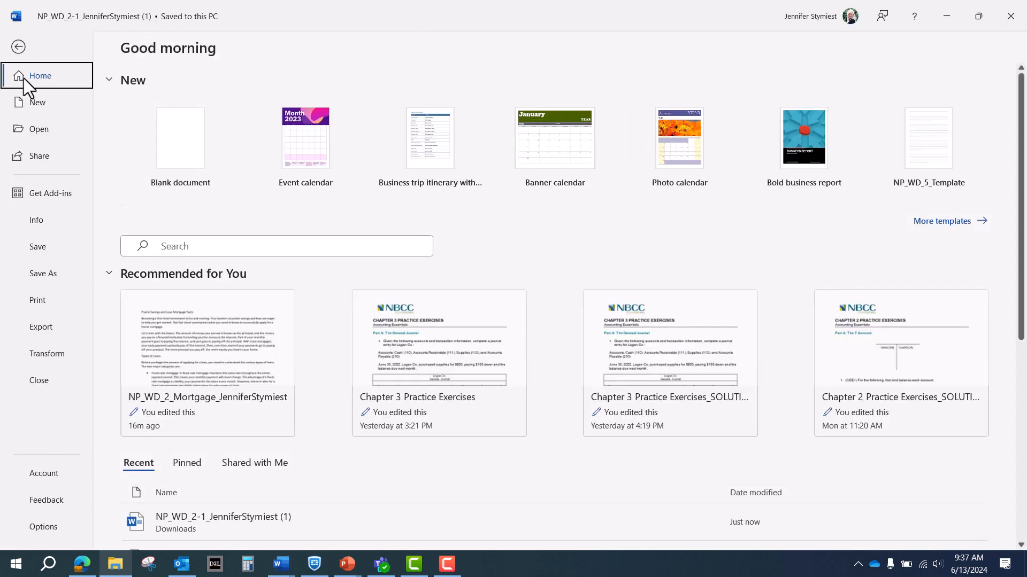
click(59, 275)
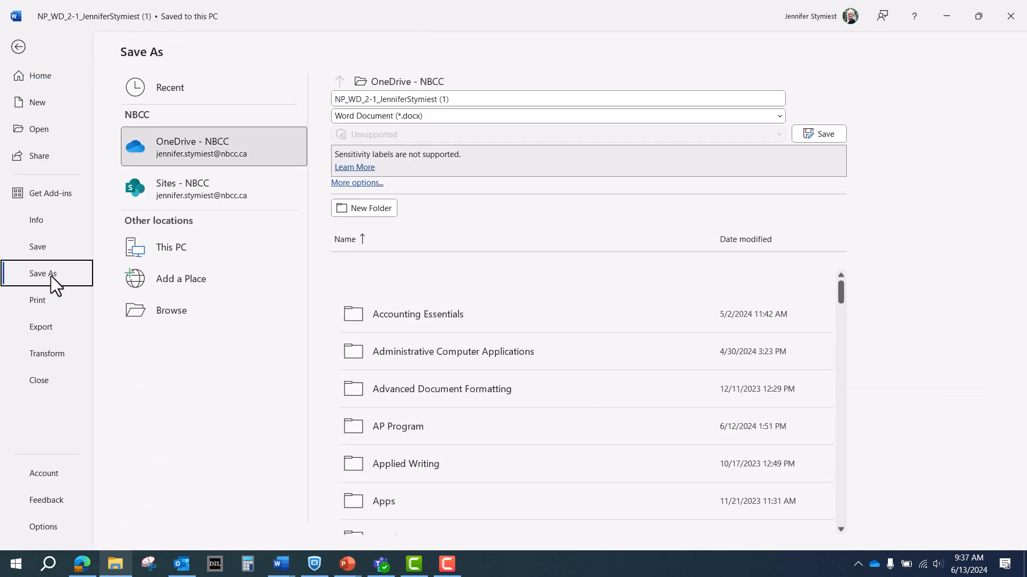
click(172, 319)
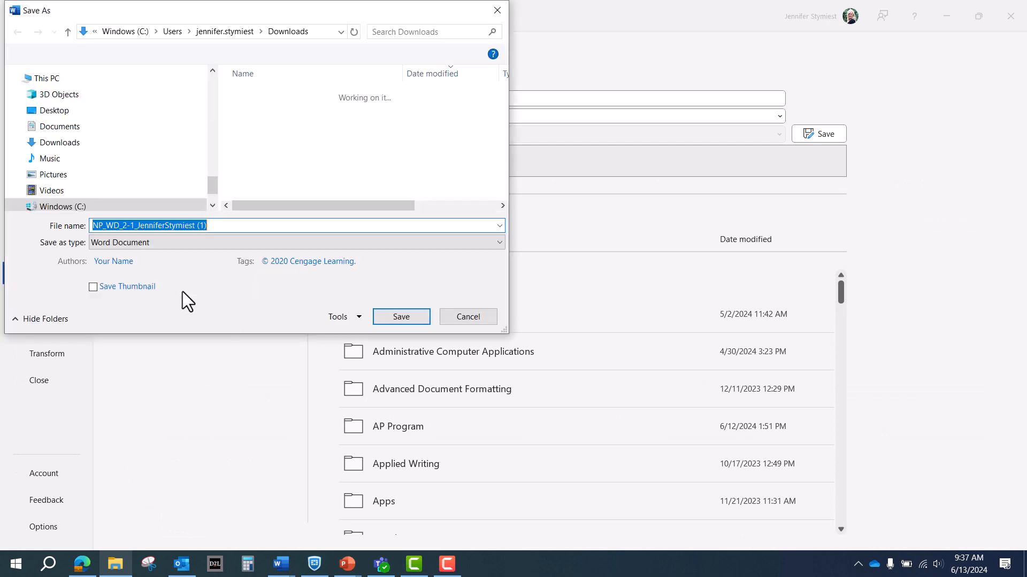
scroll(128, 187, up, 5)
scroll(149, 161, up, 8)
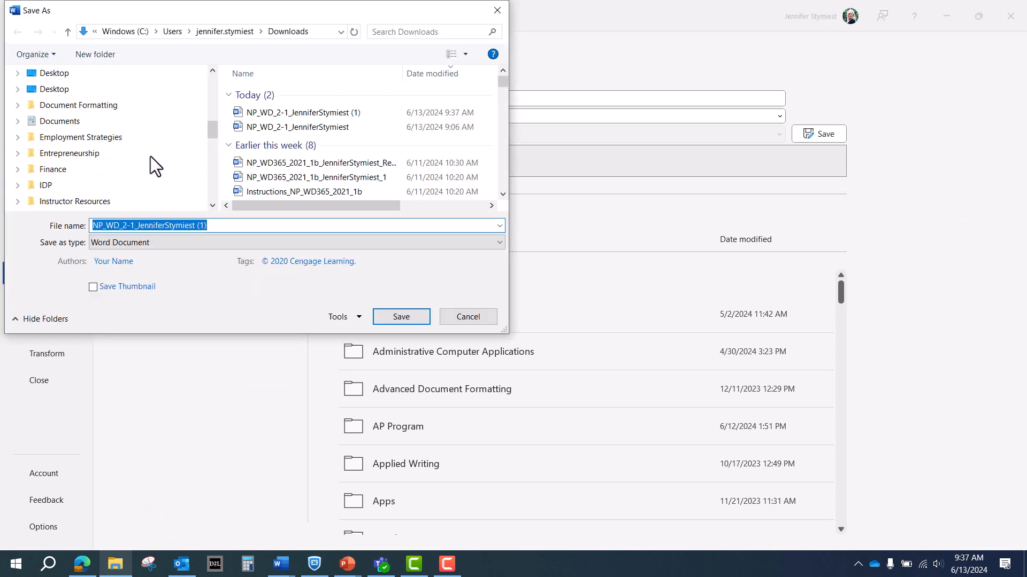
click(78, 137)
double_click(303, 92)
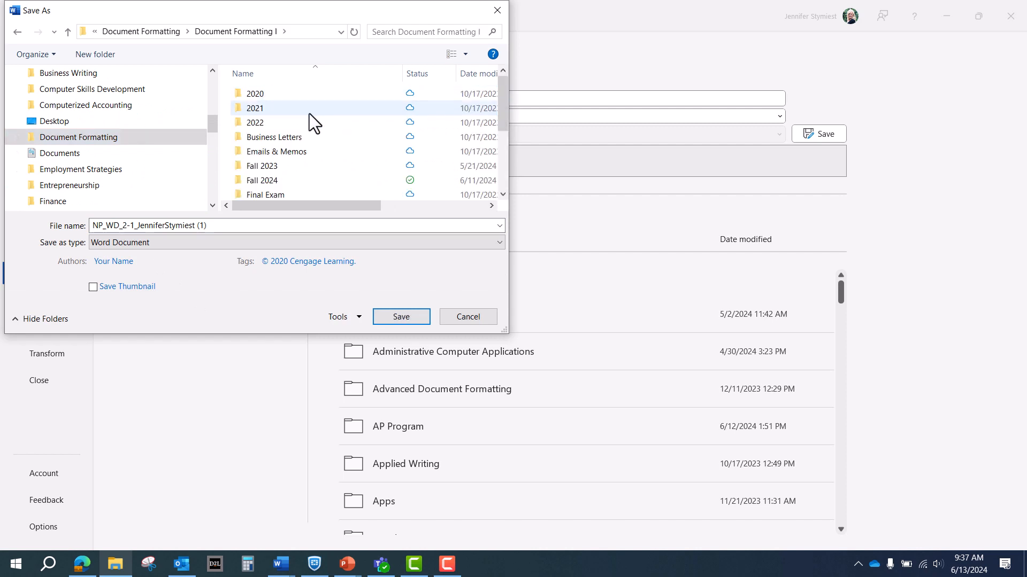
double_click(277, 179)
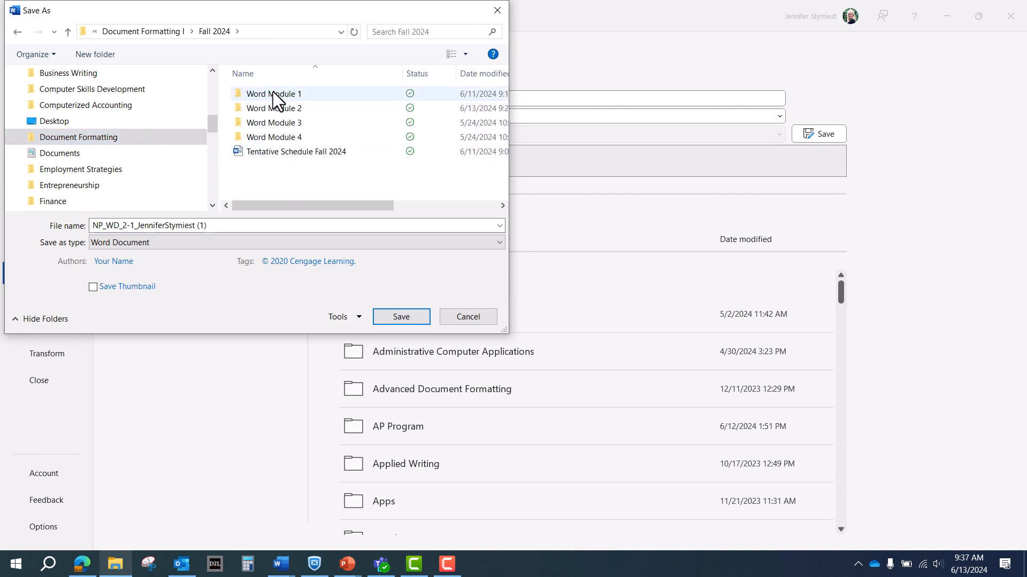
double_click(284, 108)
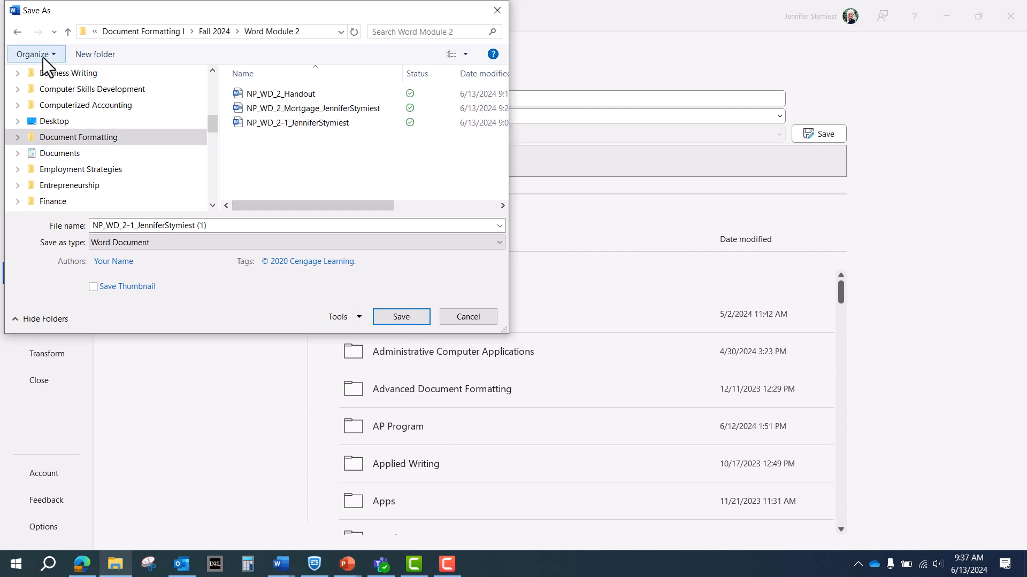
click(17, 32)
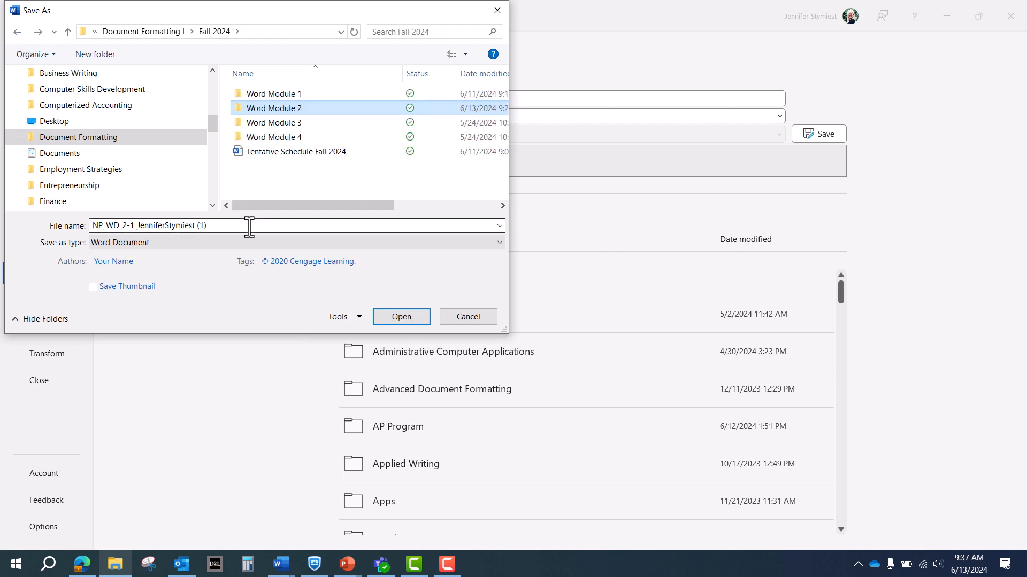
Replace the file name with the copied expected NP_WD_2_Mortgage name and save the document
click(249, 225)
key(BackSpace)
right_click(248, 226)
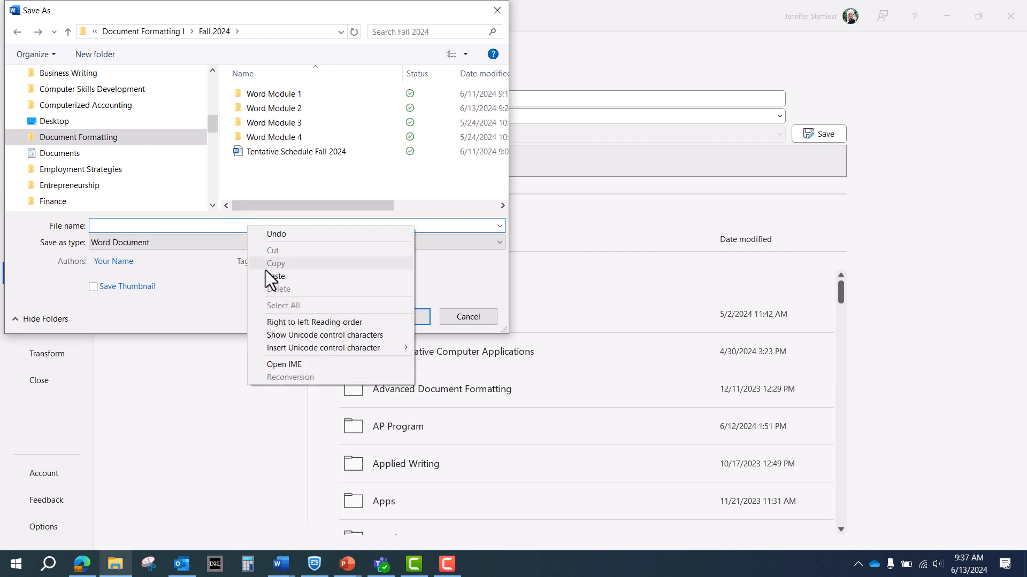
click(269, 280)
click(402, 317)
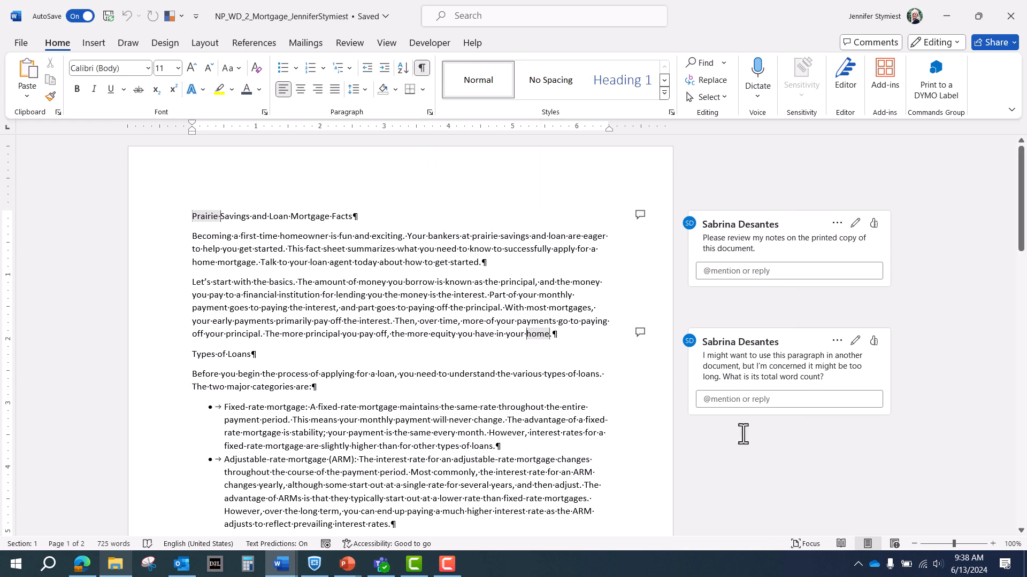
Set the document's review markup display to Simple Markup
click(992, 543)
click(992, 543)
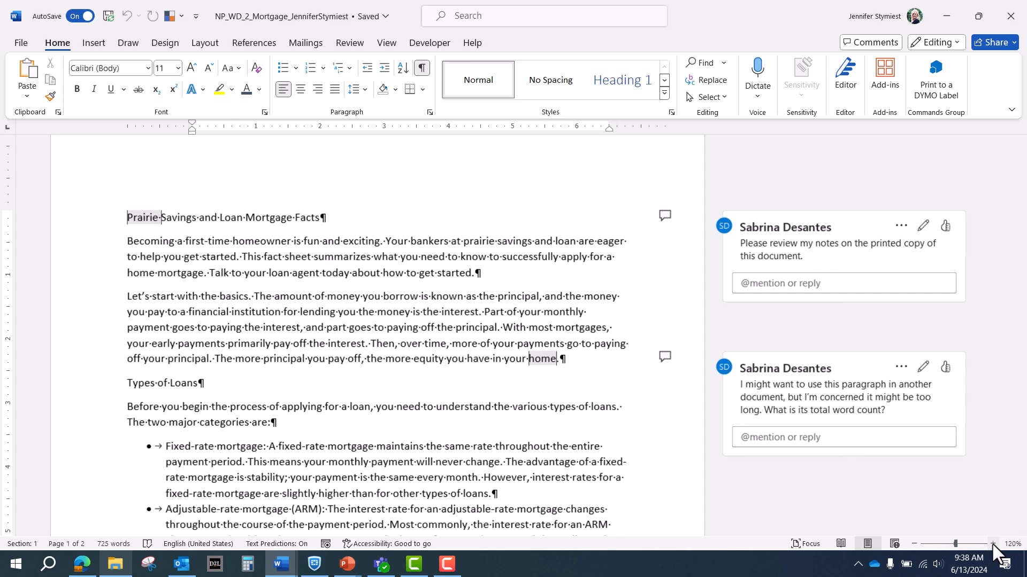
click(992, 544)
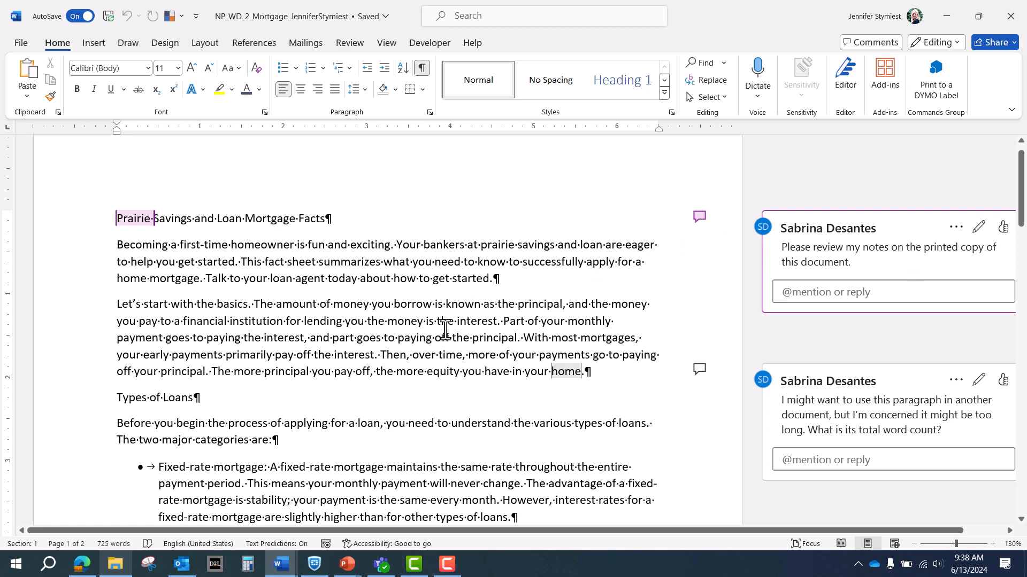
click(351, 45)
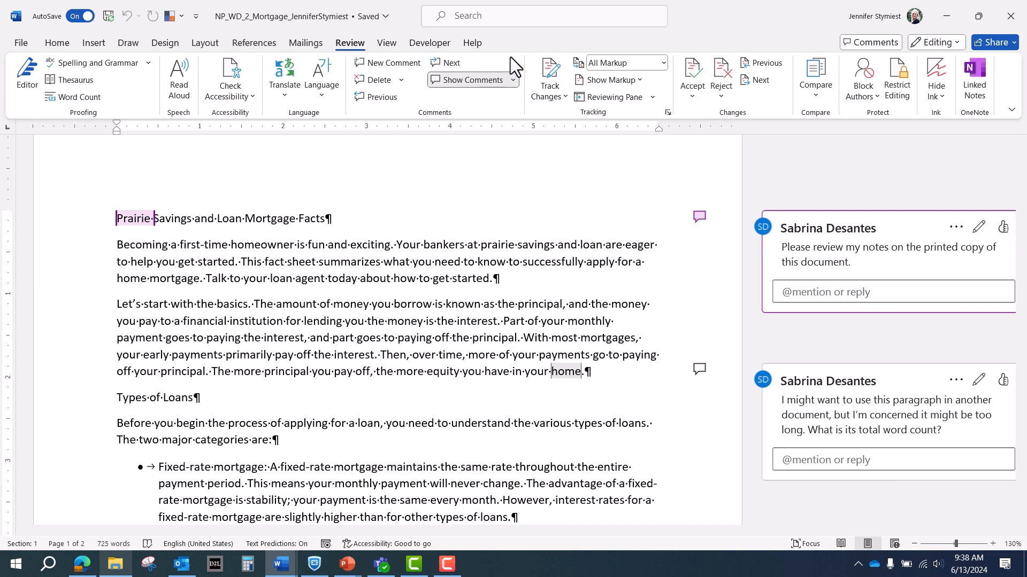
click(664, 63)
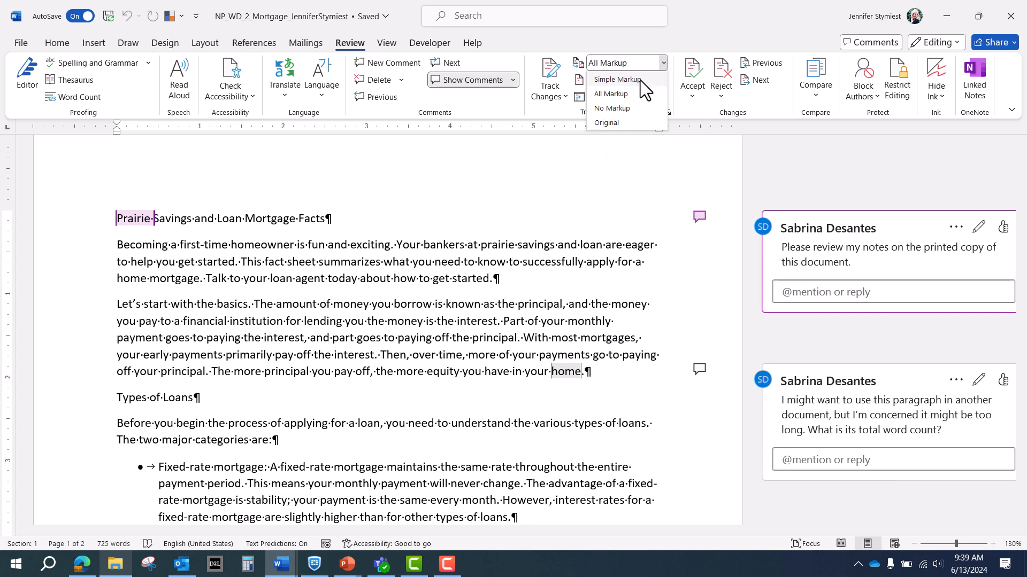
click(640, 80)
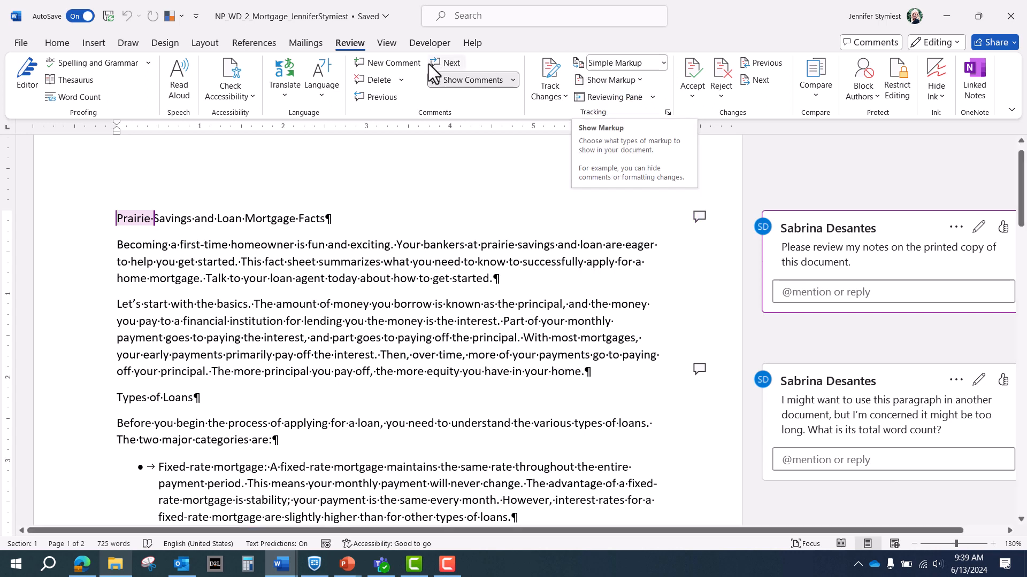
Hide the comments, show them again, and look through the comments from the beginning to the end of the document
click(476, 79)
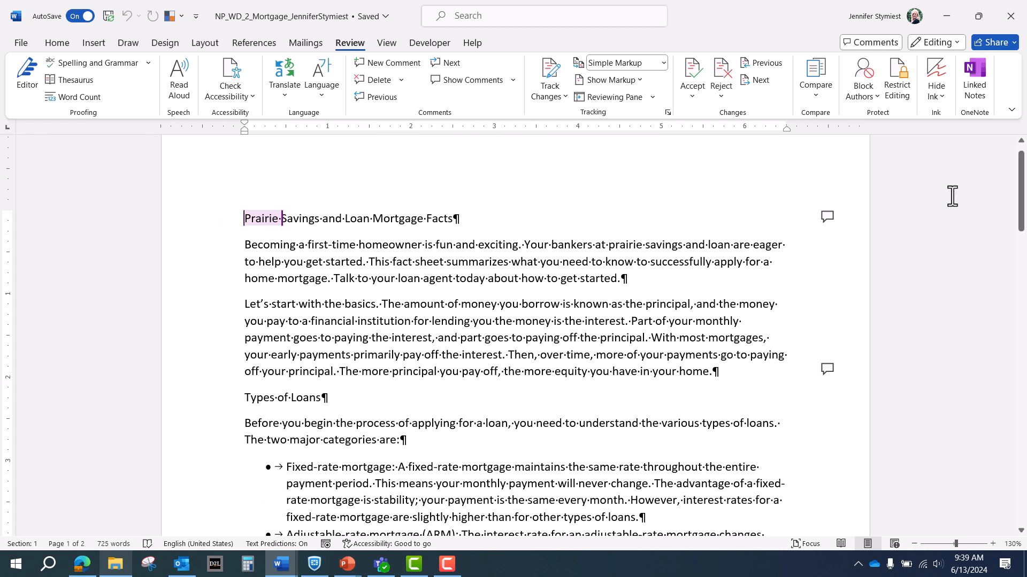
click(463, 81)
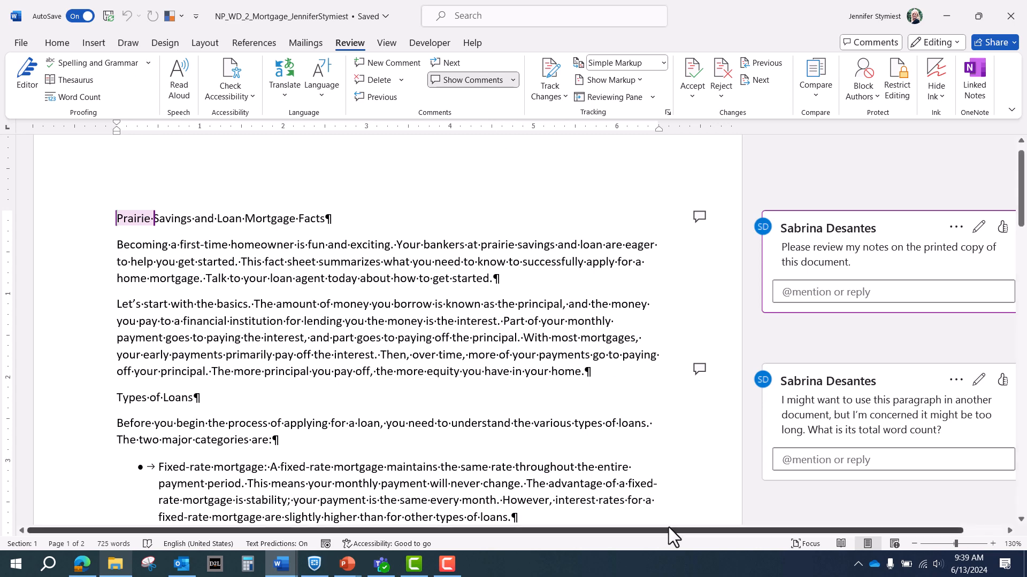
drag(675, 528, 708, 534)
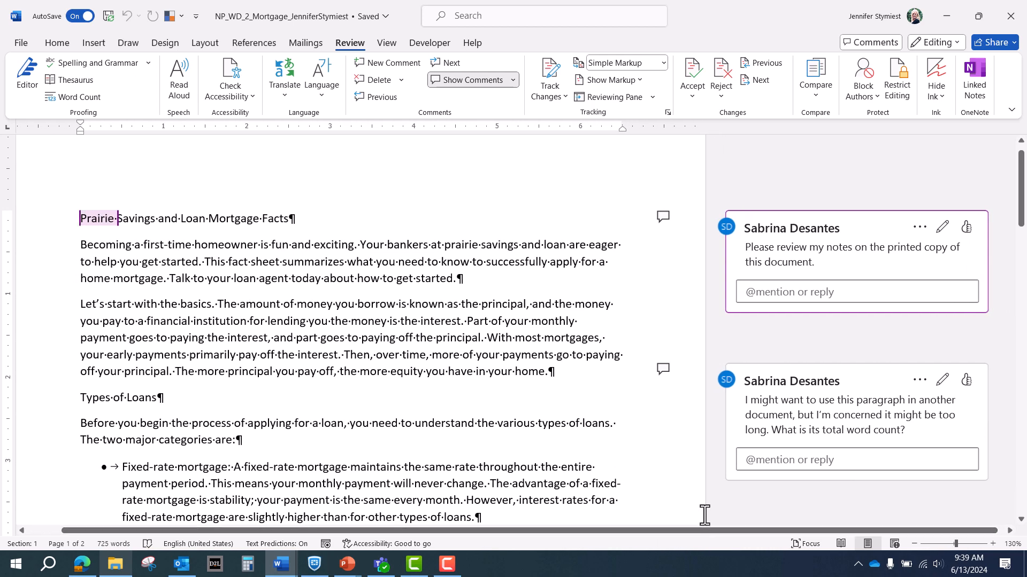
scroll(645, 365, down, 3)
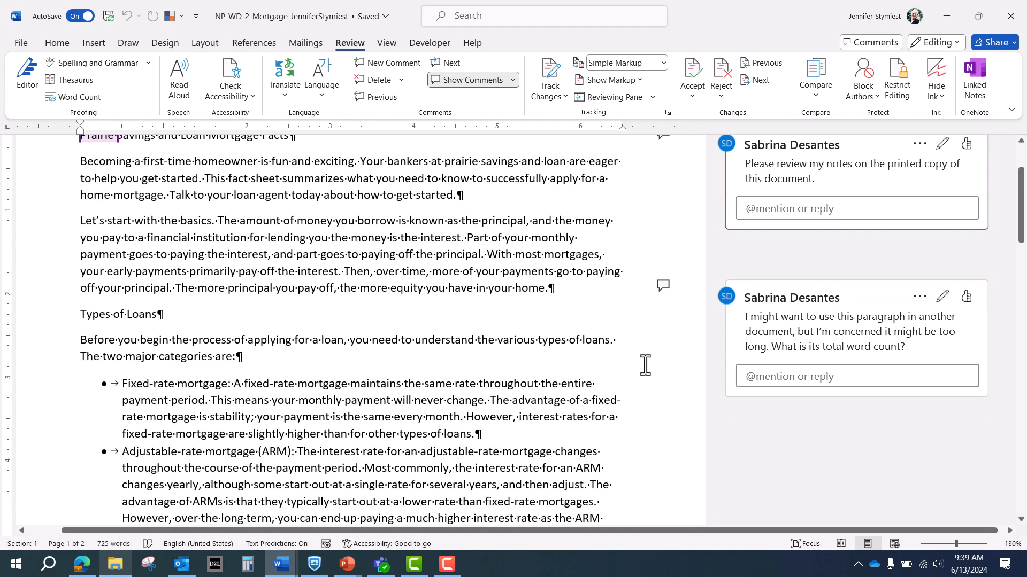
scroll(644, 366, down, 15)
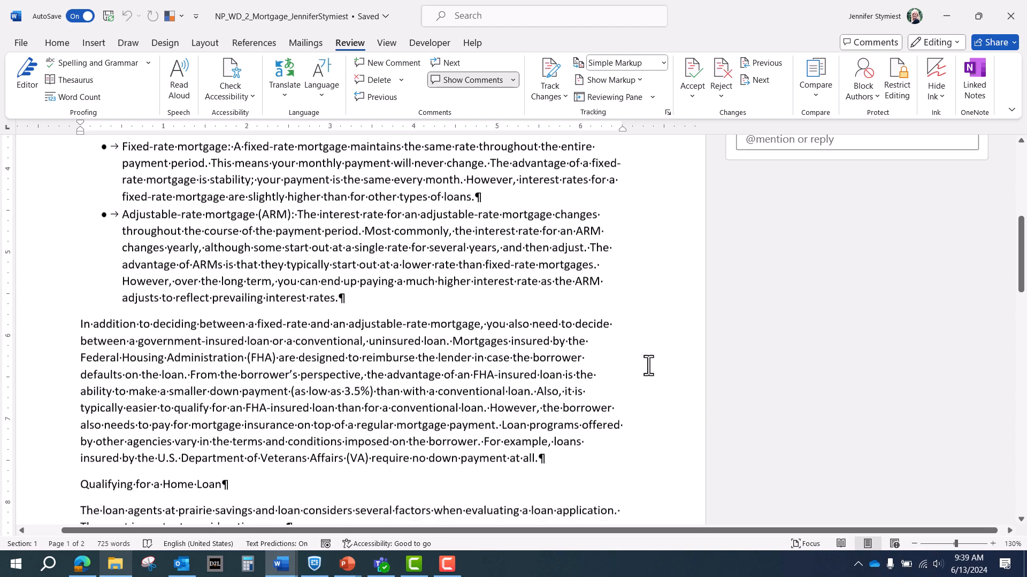
scroll(648, 365, down, 20)
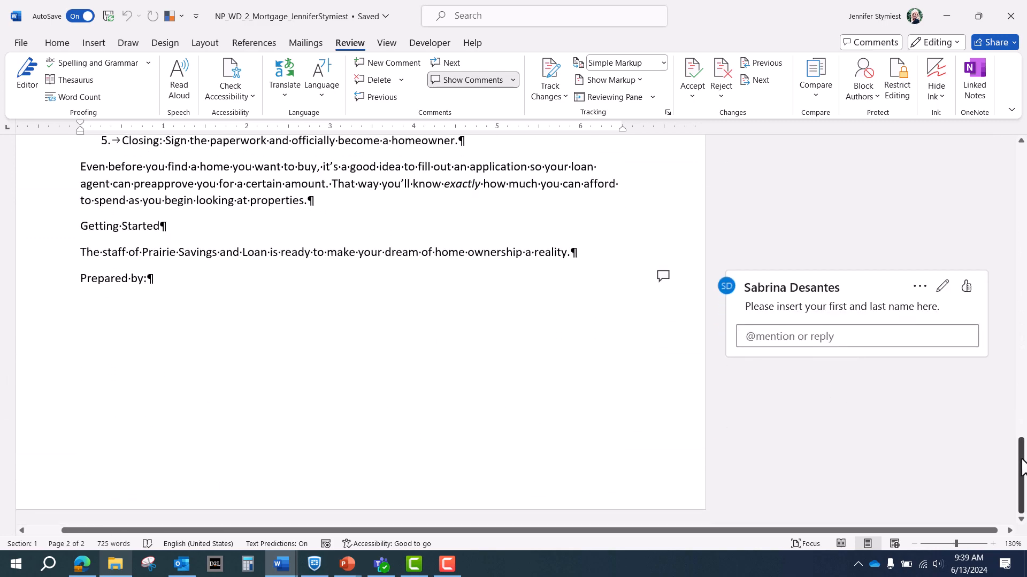
drag(1021, 470, 1022, 153)
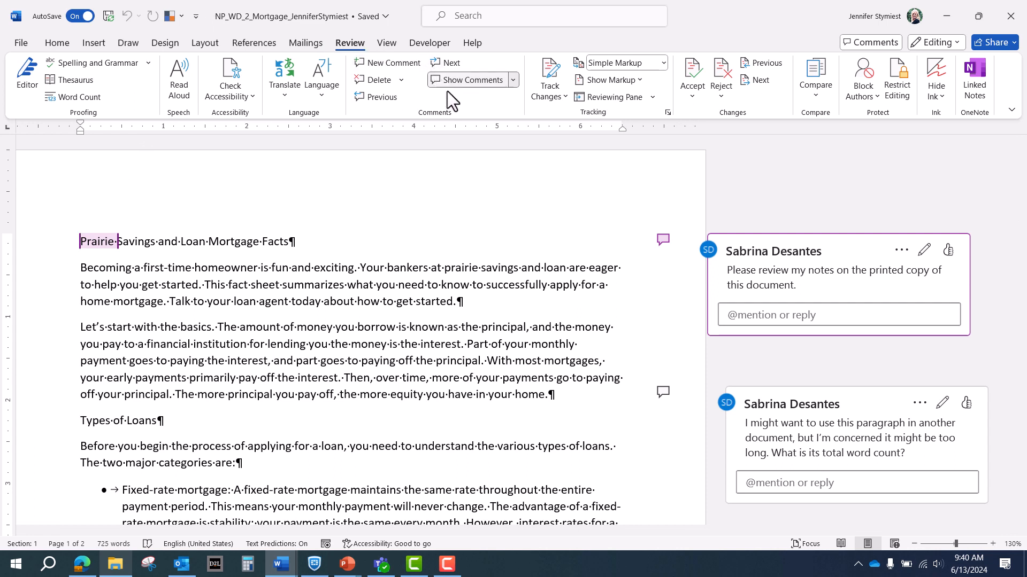
Check the word count of the "Let's start with the basics" paragraph and post the reply 89 to its comment
click(451, 63)
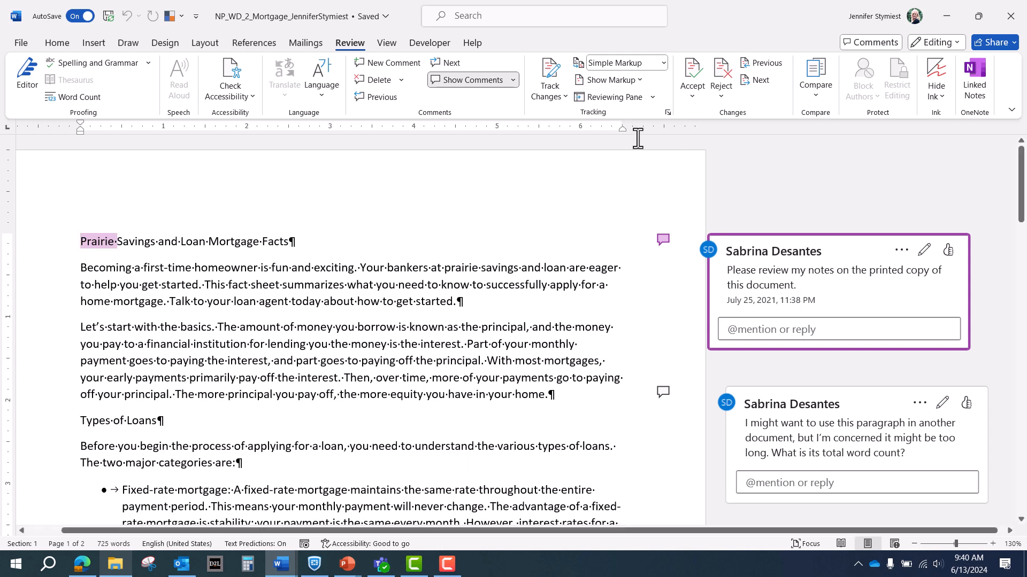
click(444, 63)
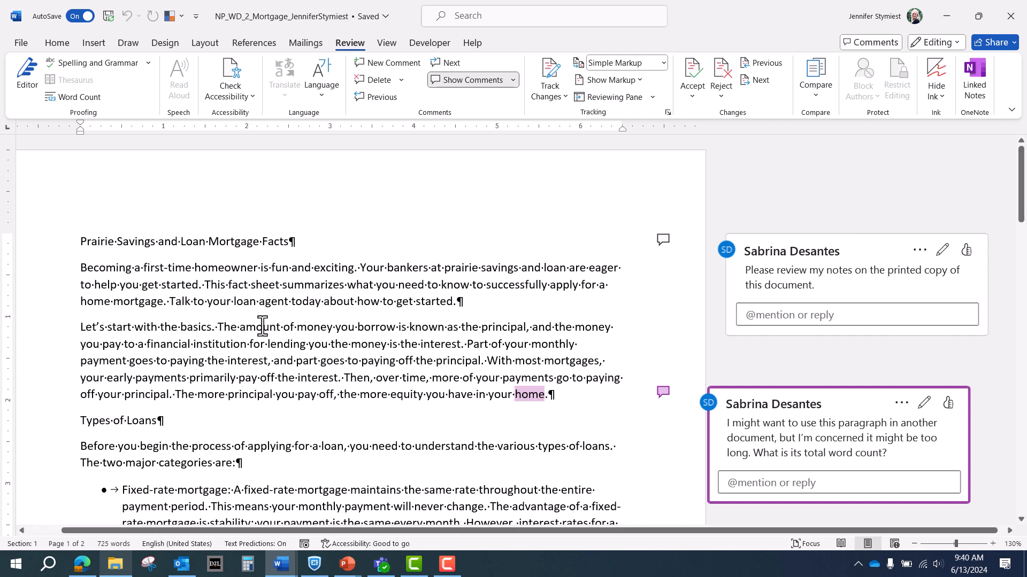
triple_click(213, 348)
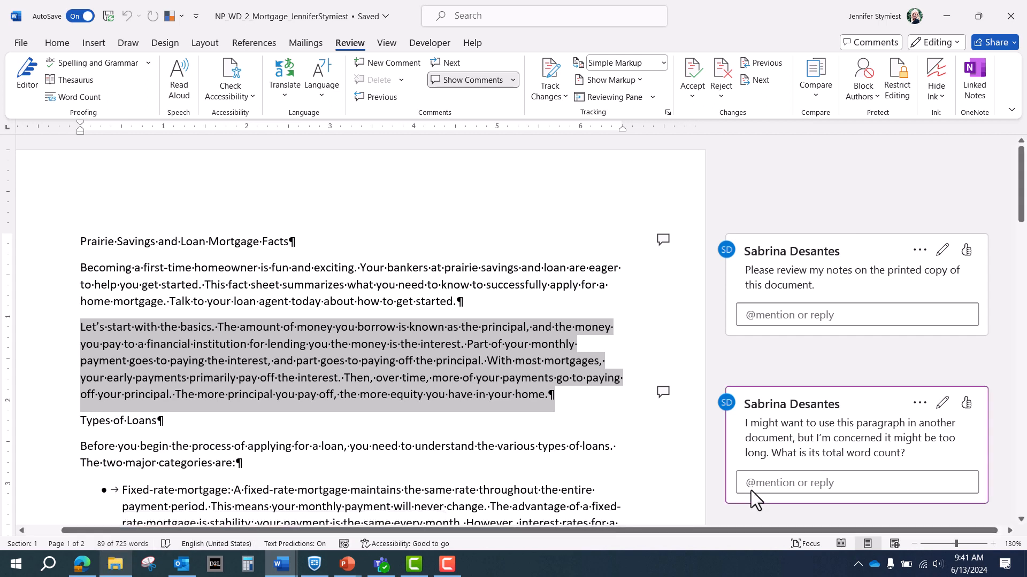
click(785, 482)
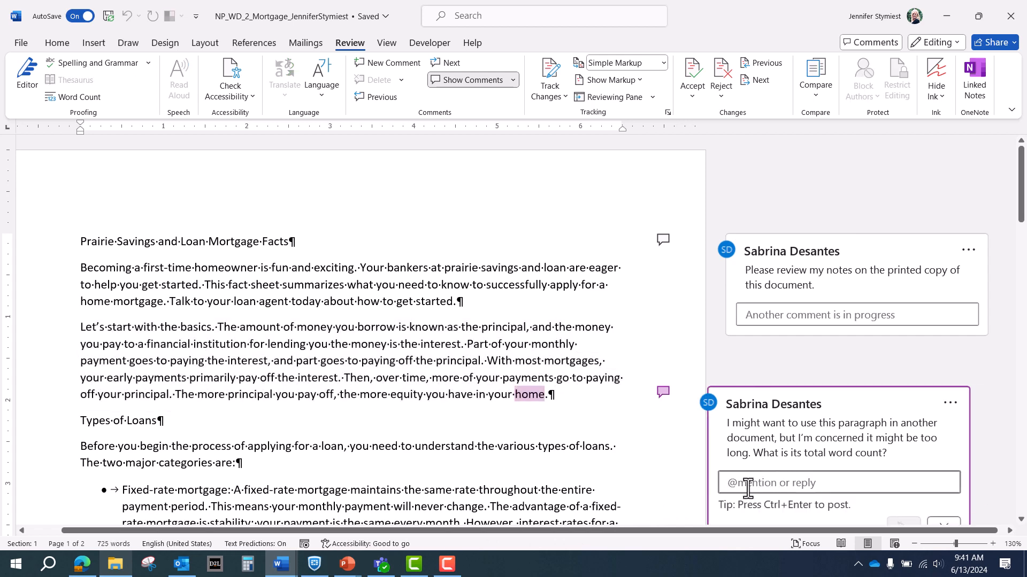
text(89)
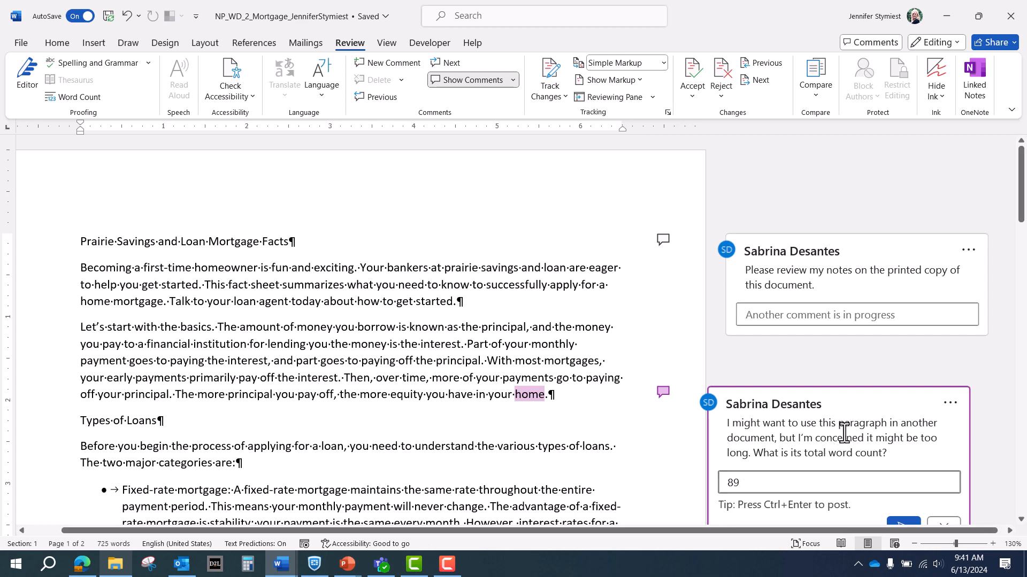
scroll(843, 427, down, 2)
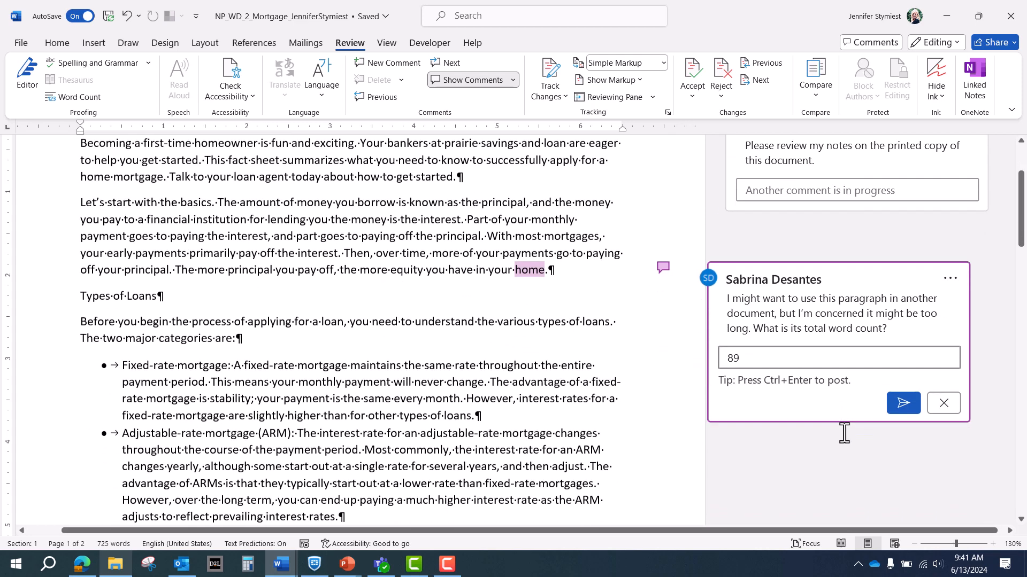
click(903, 404)
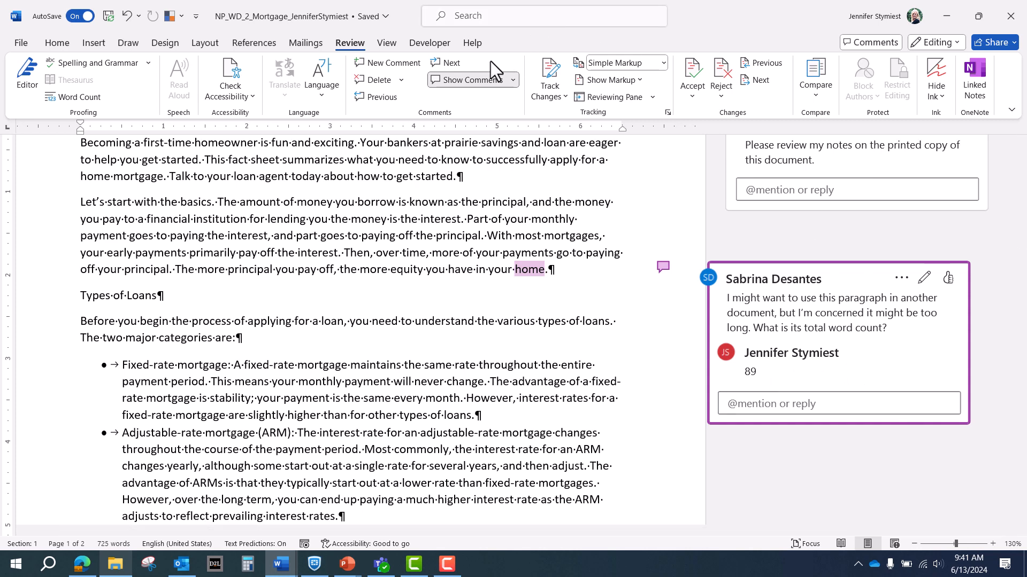
Go to the last comment and enter the preparer's first and last name after "Prepared by:" at the document's end
click(451, 63)
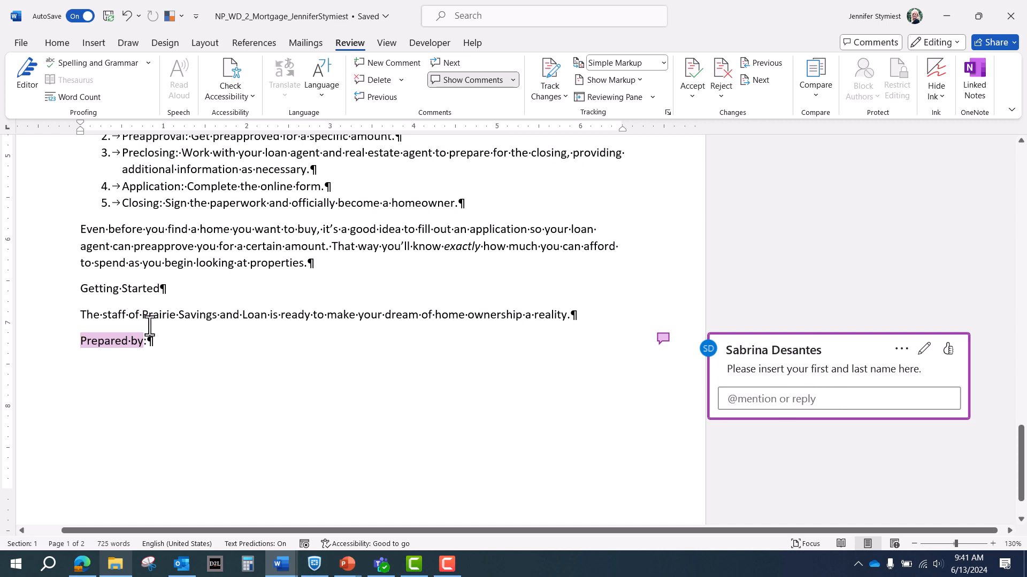
click(149, 343)
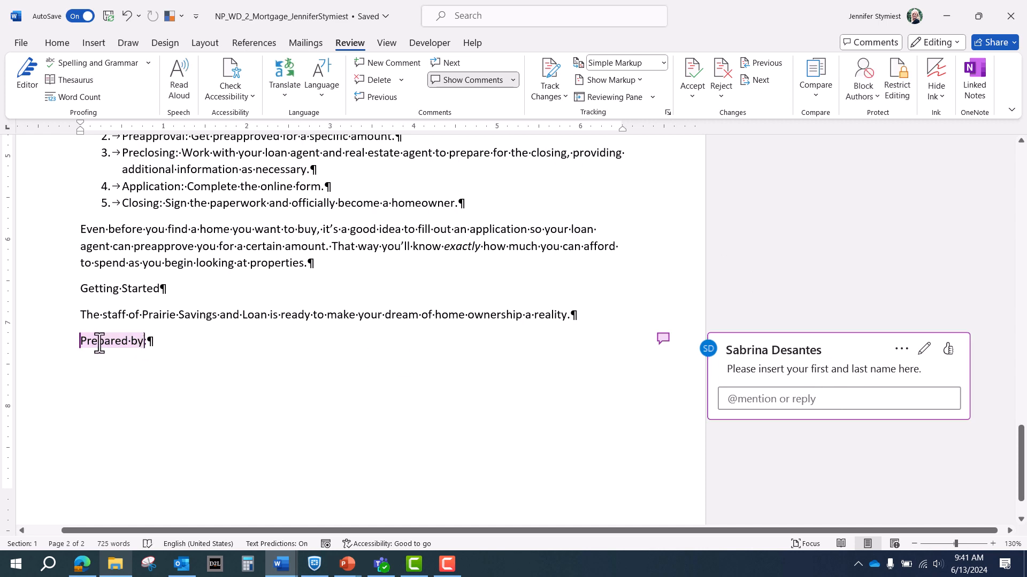
click(150, 343)
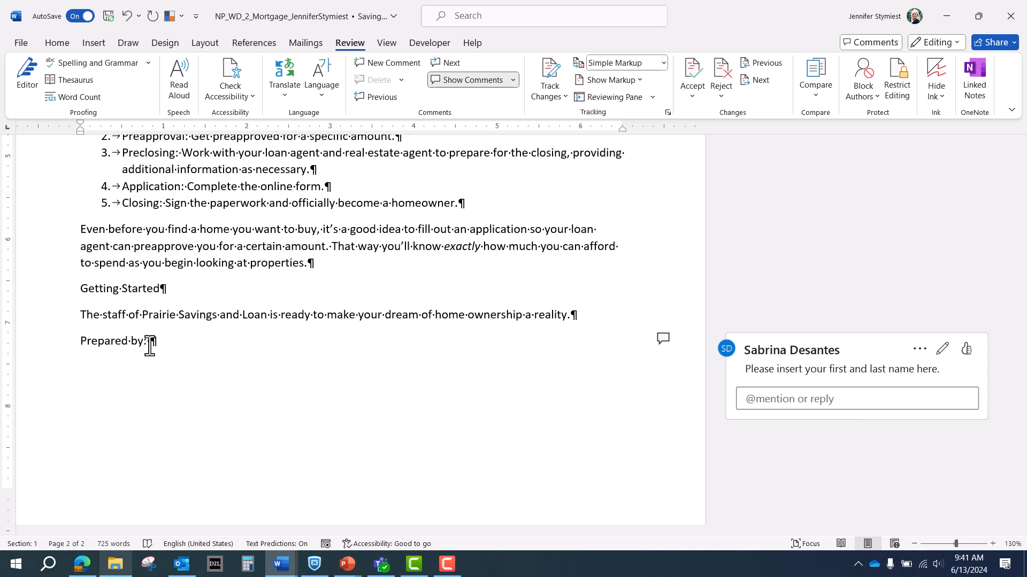
text(Jennifer Stymiest)
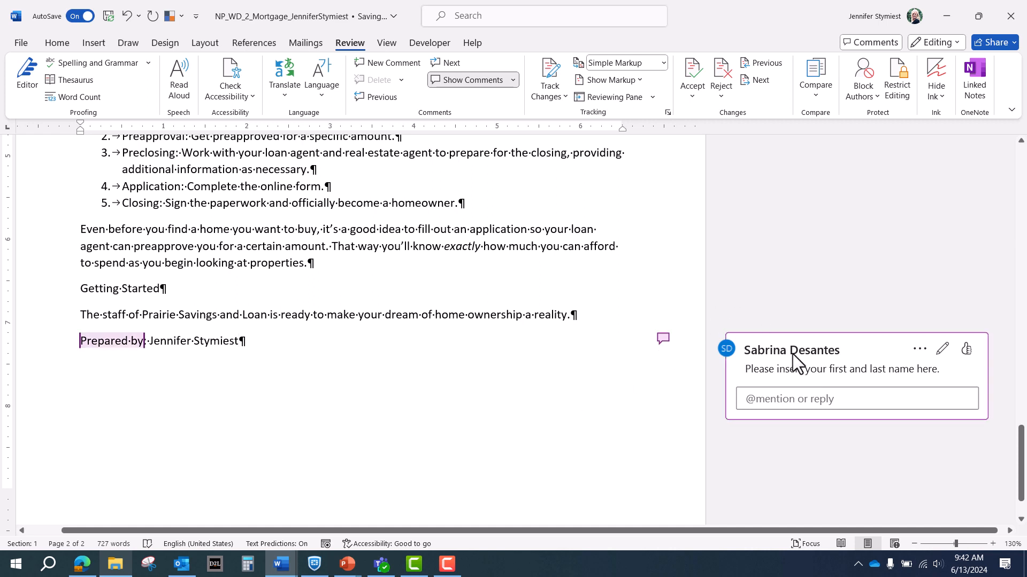
Delete the comment attached to "Prepared by" and the first comment on the document title
click(840, 354)
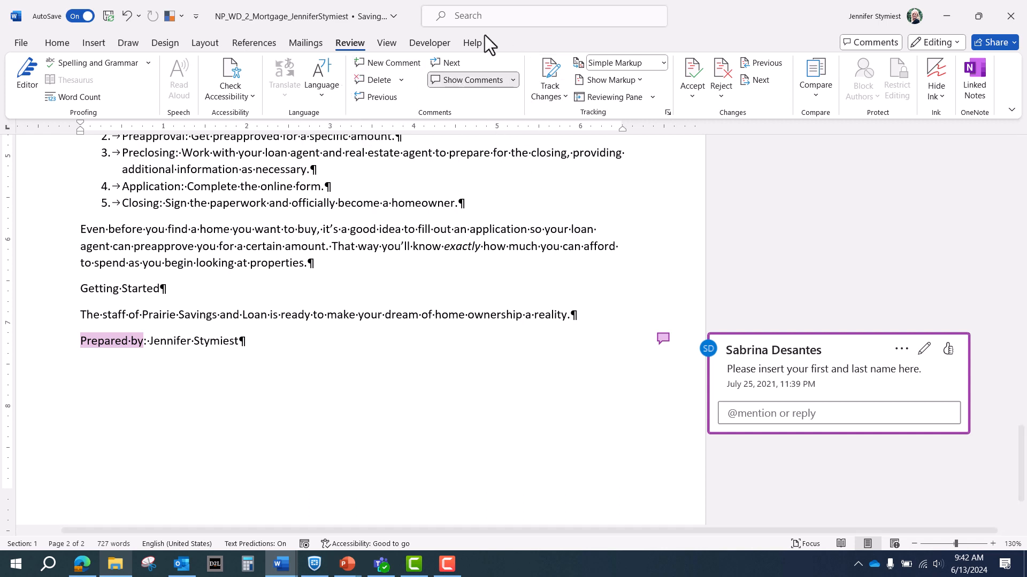
click(371, 79)
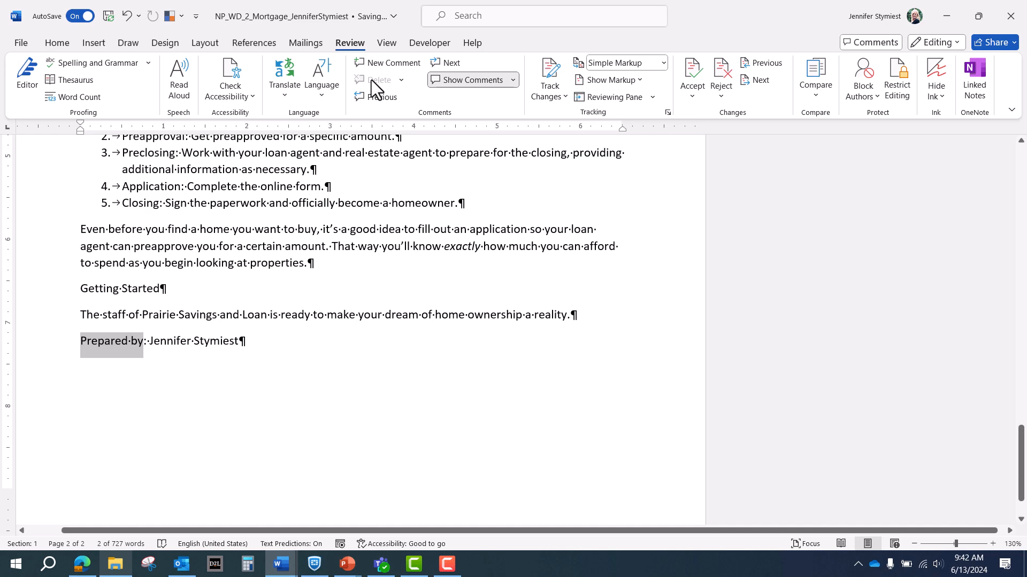
click(379, 97)
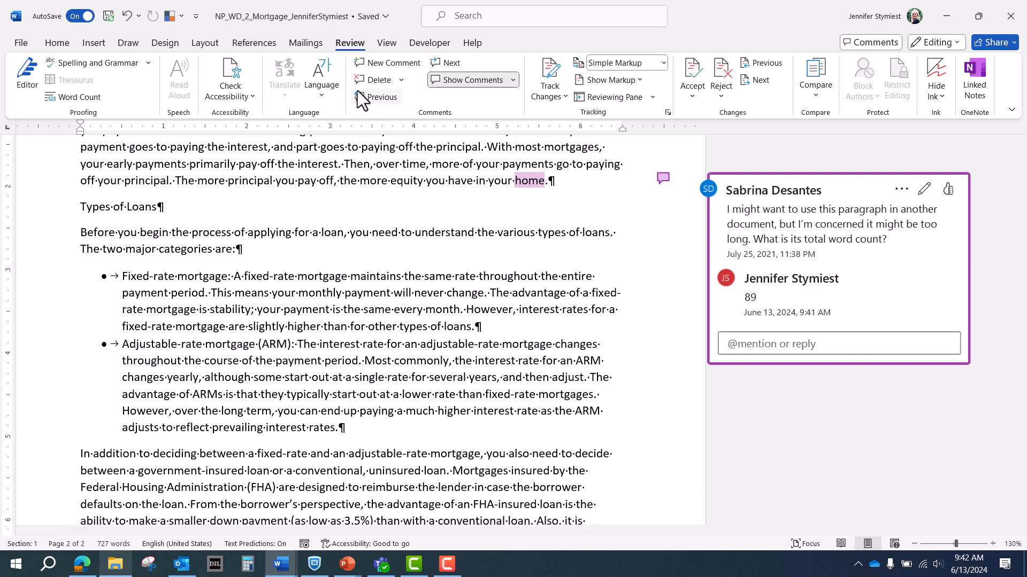
click(374, 101)
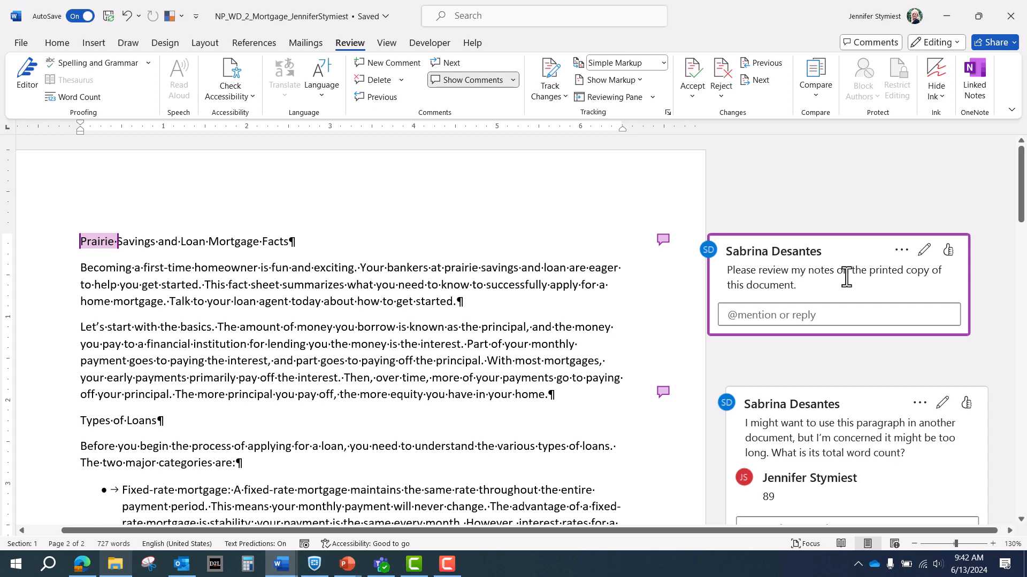
click(370, 79)
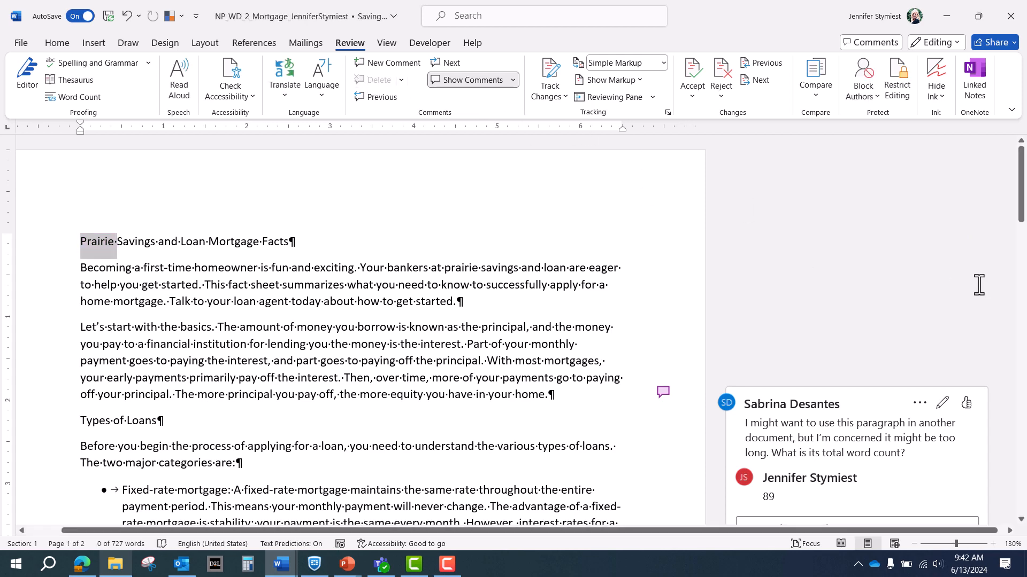
Change the word "CONSIDERING" in the rental property paragraph on page 2 to lowercase
scroll(979, 285, down, 2)
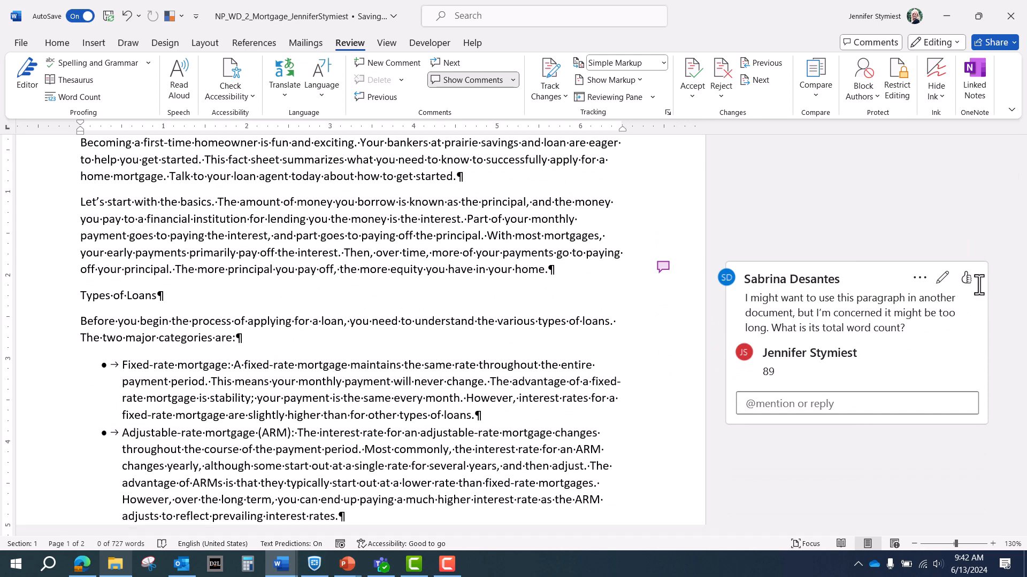
click(877, 320)
scroll(742, 356, down, 7)
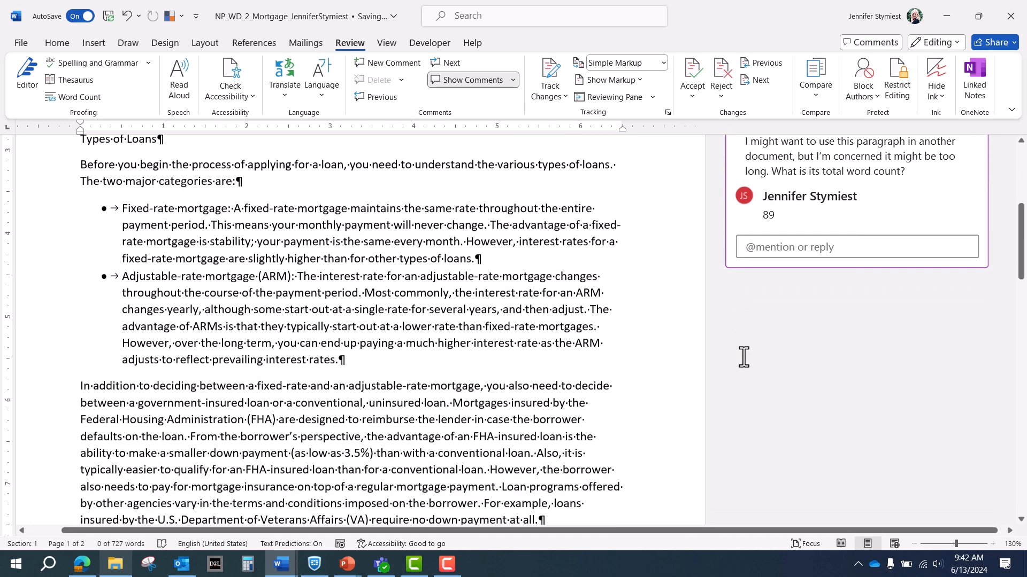
scroll(743, 358, down, 10)
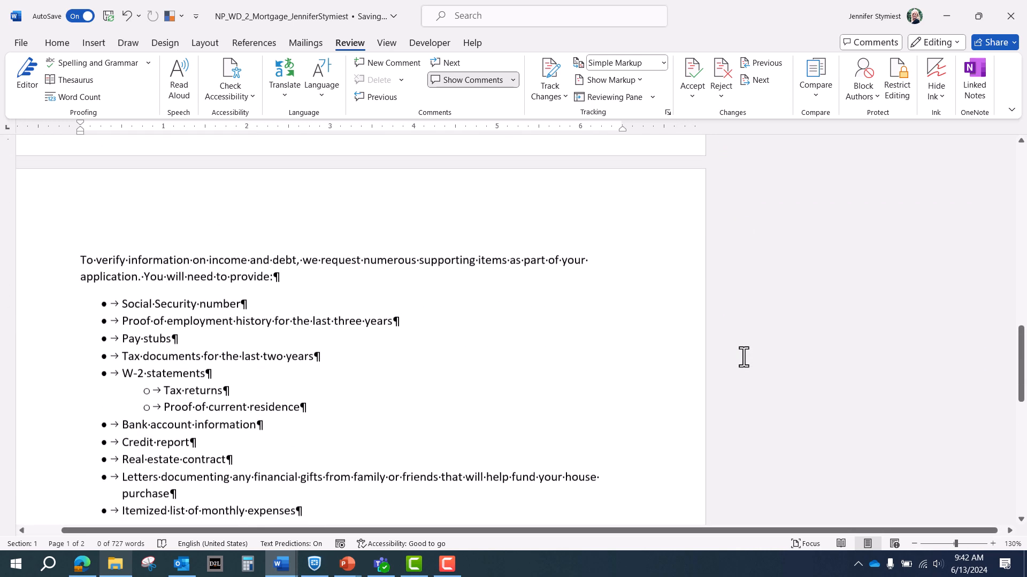
scroll(743, 357, down, 1)
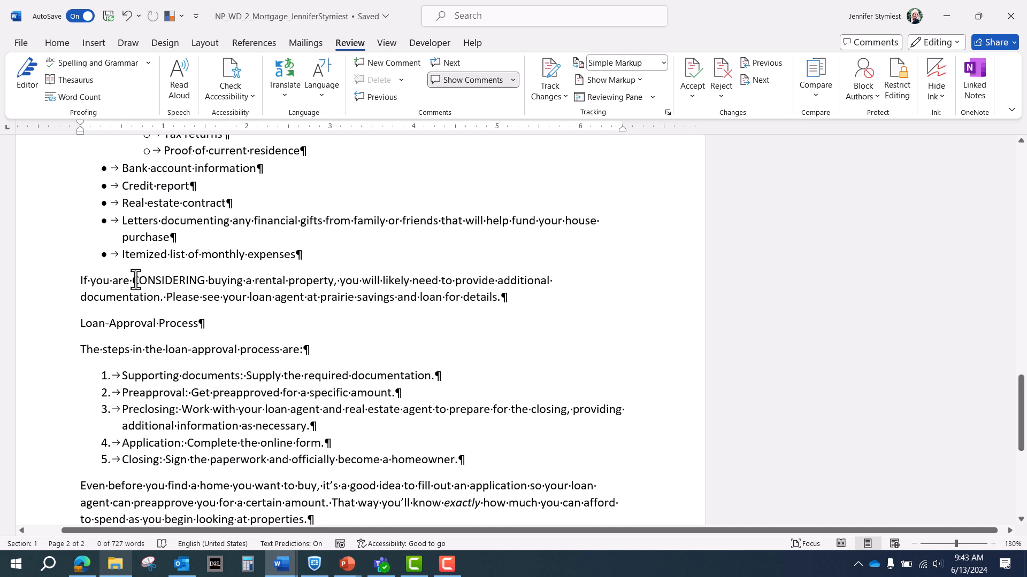
drag(135, 280, 205, 280)
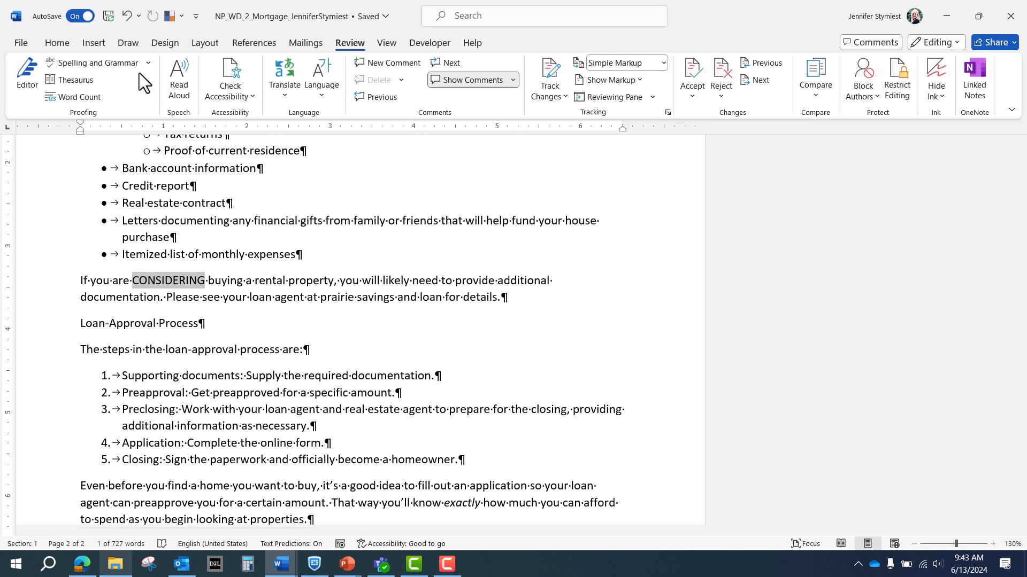
click(60, 44)
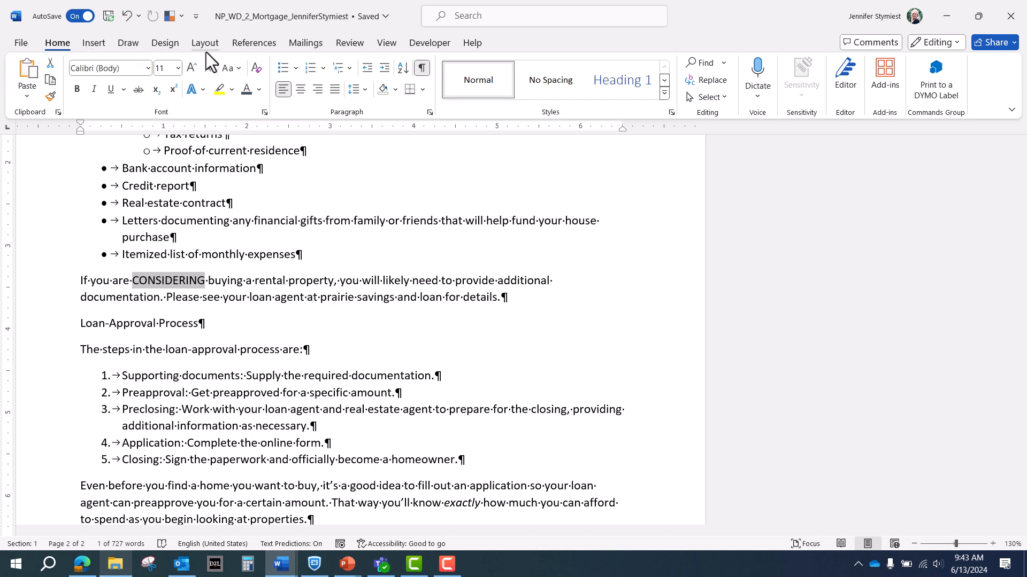
click(238, 68)
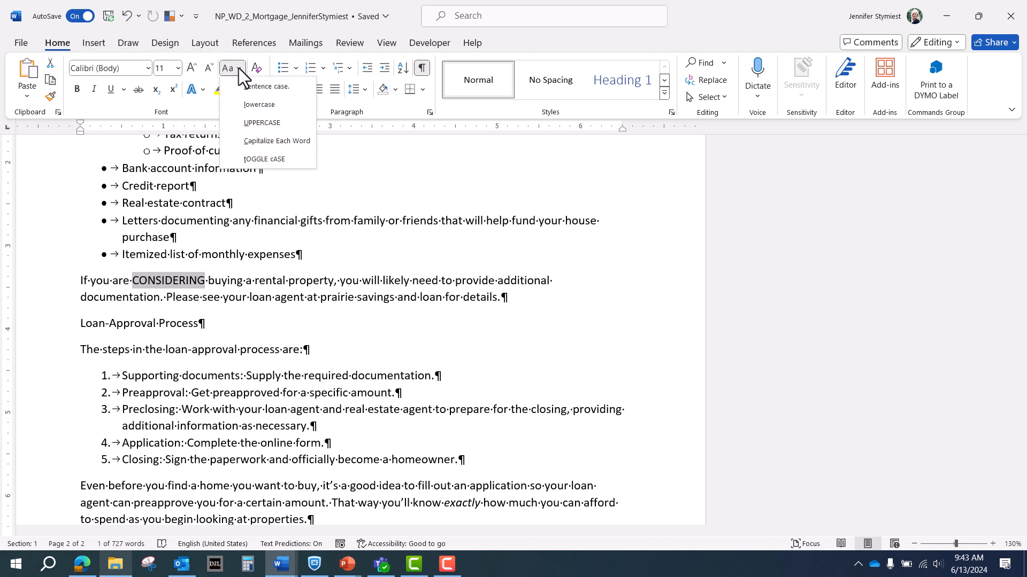
click(245, 106)
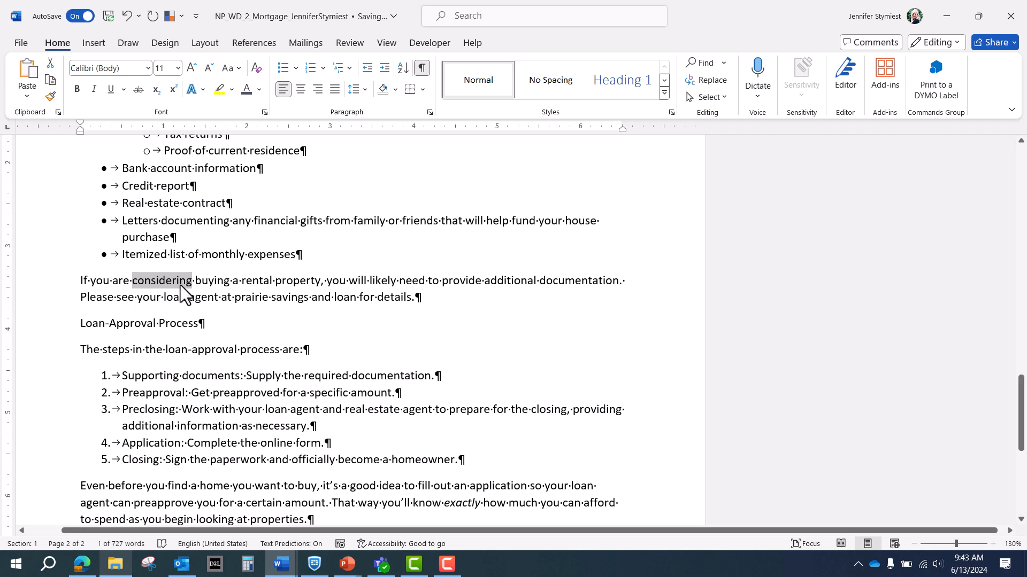
Post a new comment on "considering" reading "I assumed you didn't want this in all uppercase letters, so I changed it to lowercase."
click(352, 43)
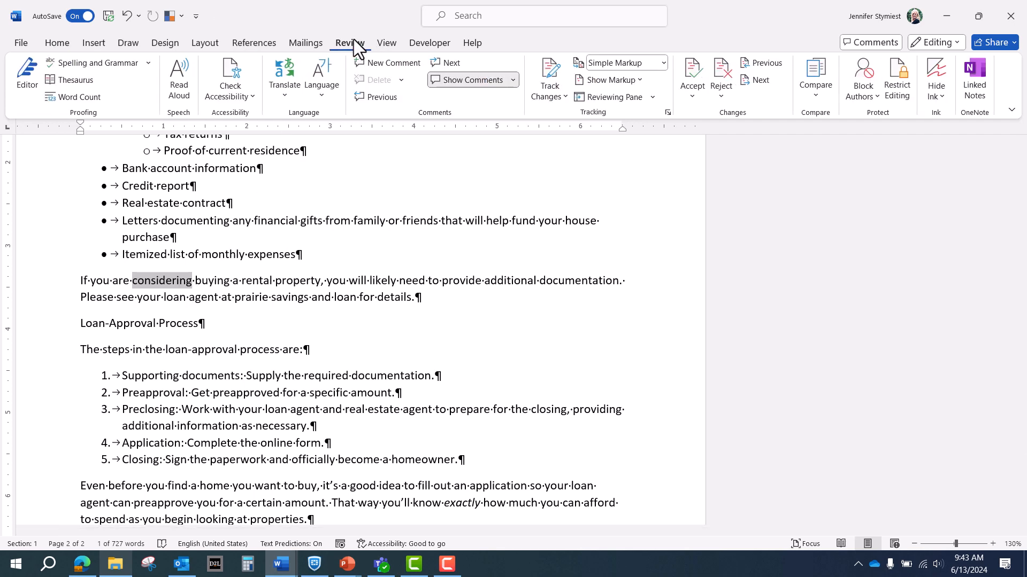
click(394, 65)
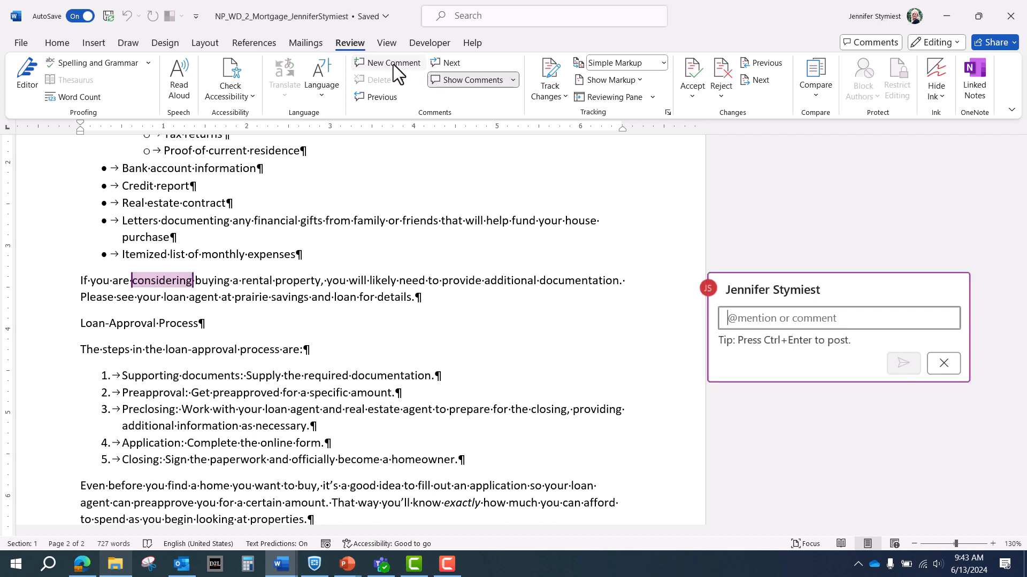
text(I asu)
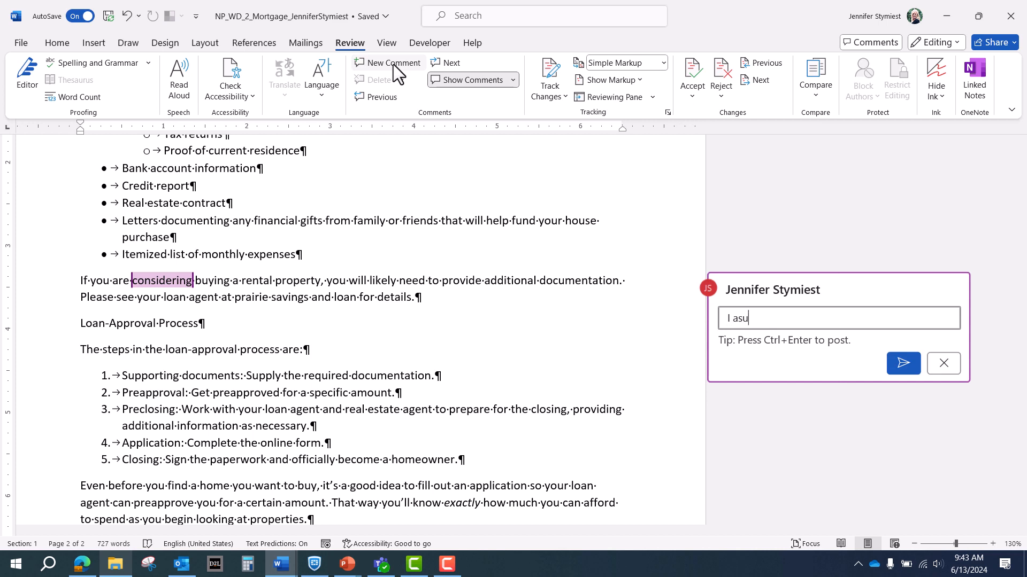
key(BackSpace)
text(sumed you didn't want)
text( this in all )
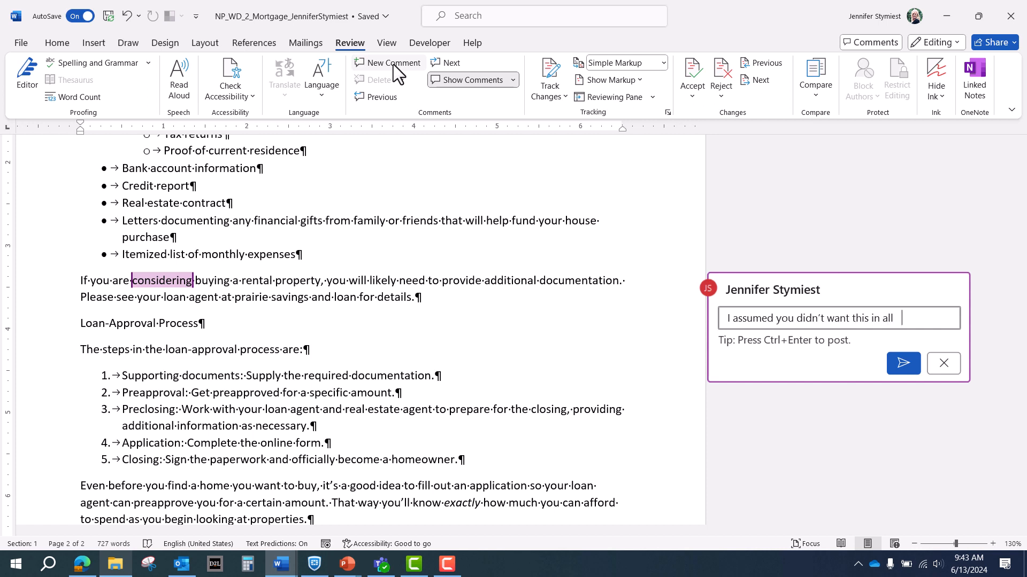
text(uppercase)
text( letters,)
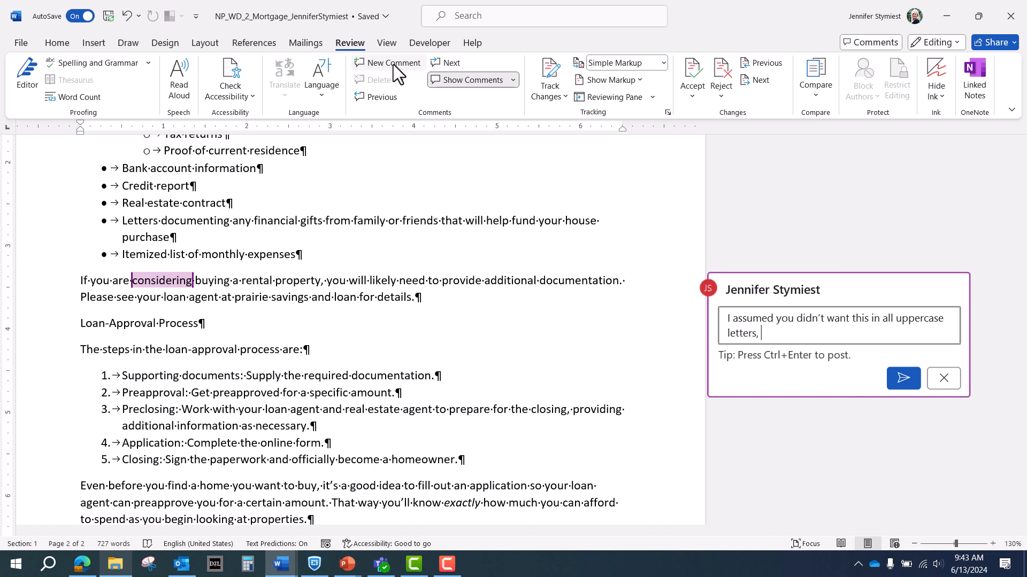
text( so I changed it to lowercase.)
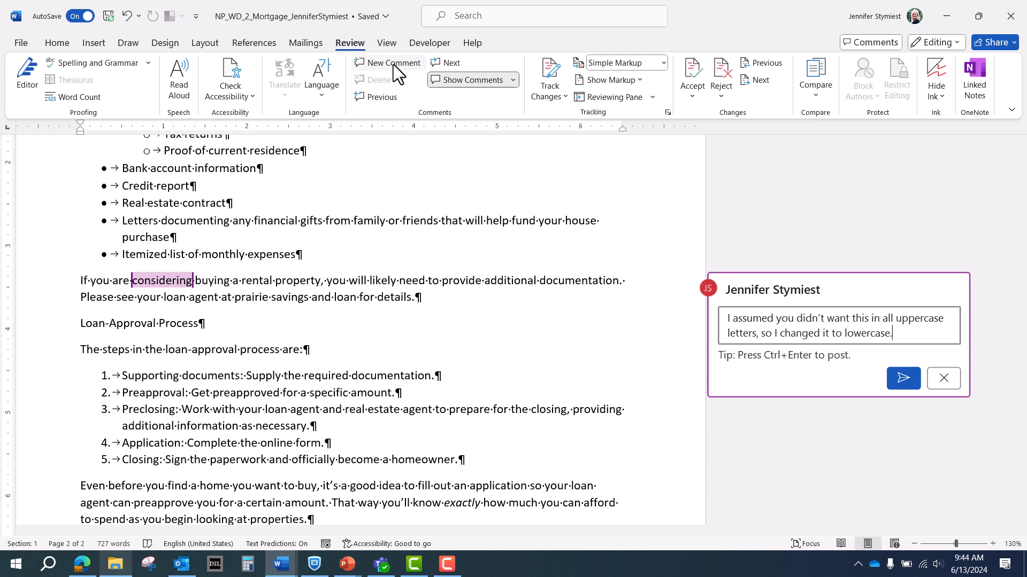
click(899, 379)
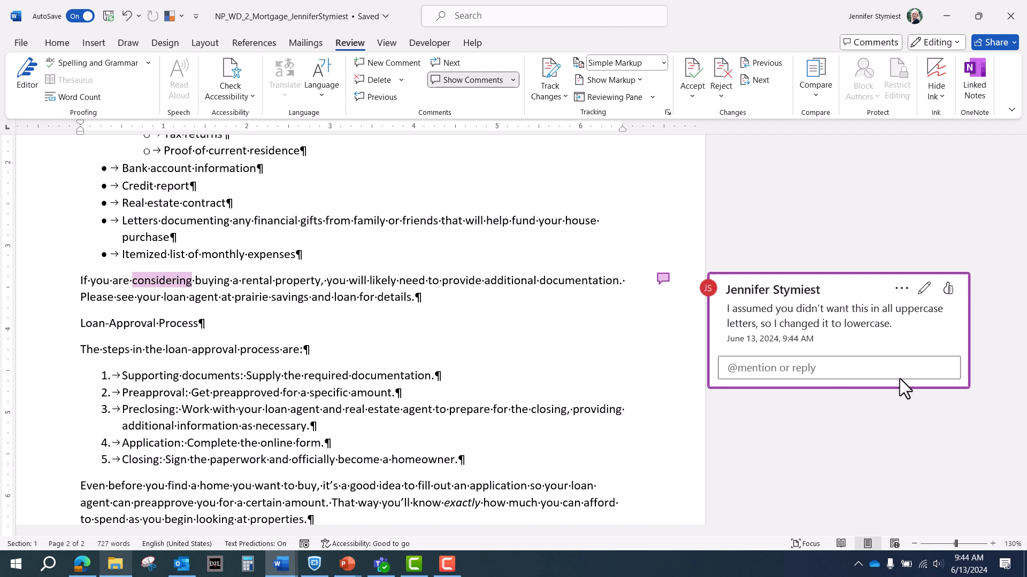
Hide the document's comments and preview the comment attached to "considering" in the text
click(480, 79)
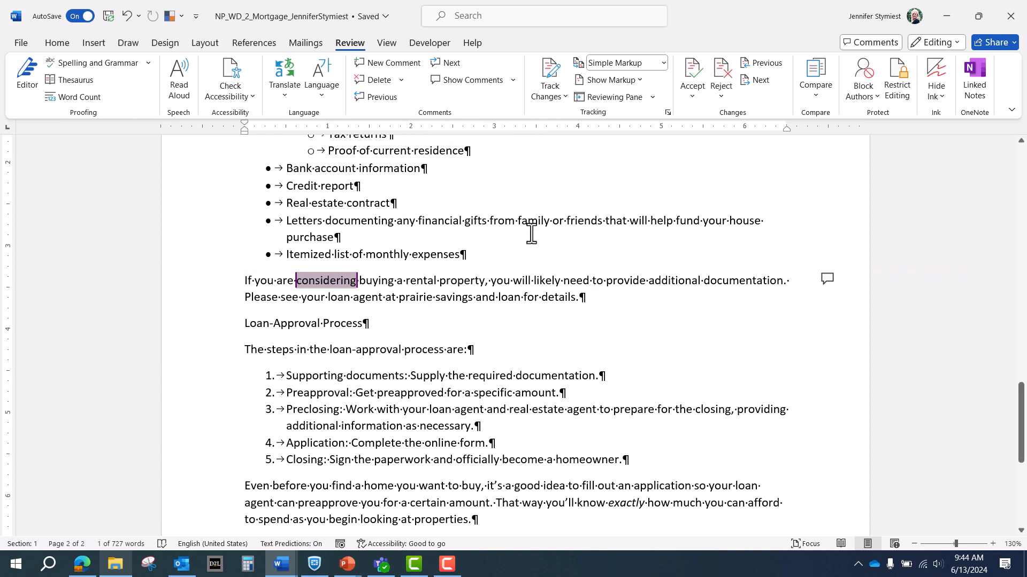
mouse_move(317, 280)
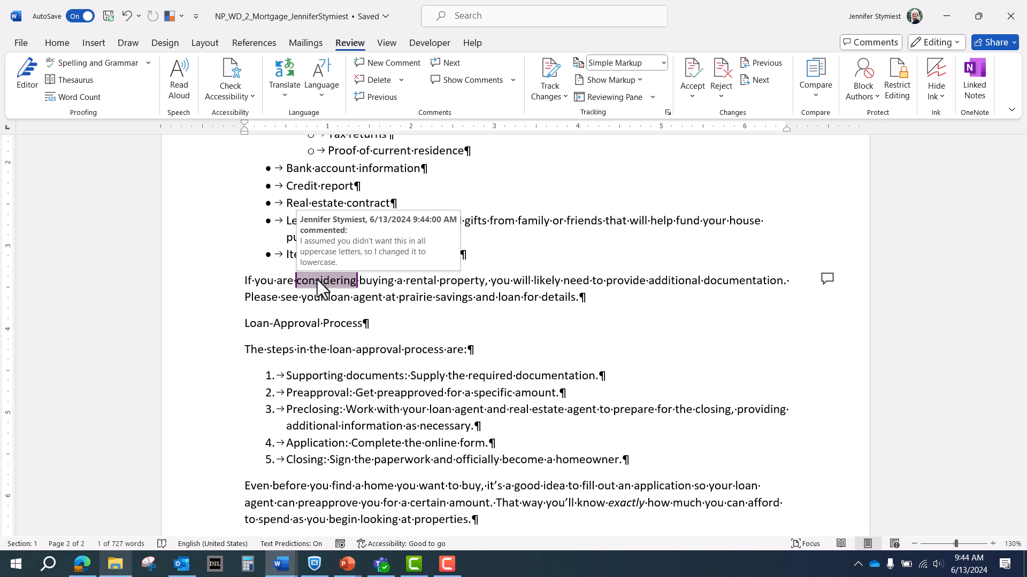
click(366, 384)
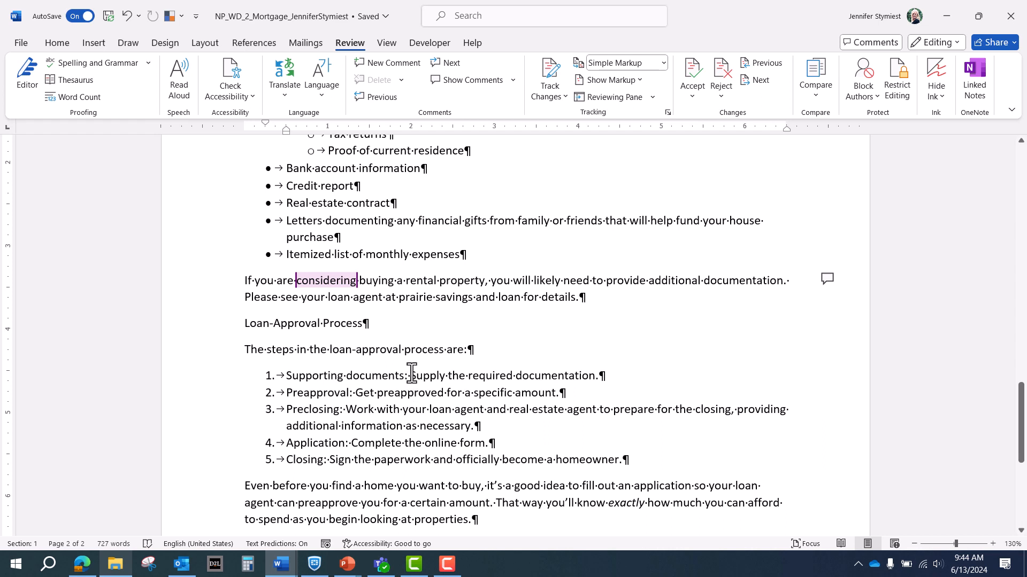
scroll(411, 373, down, 2)
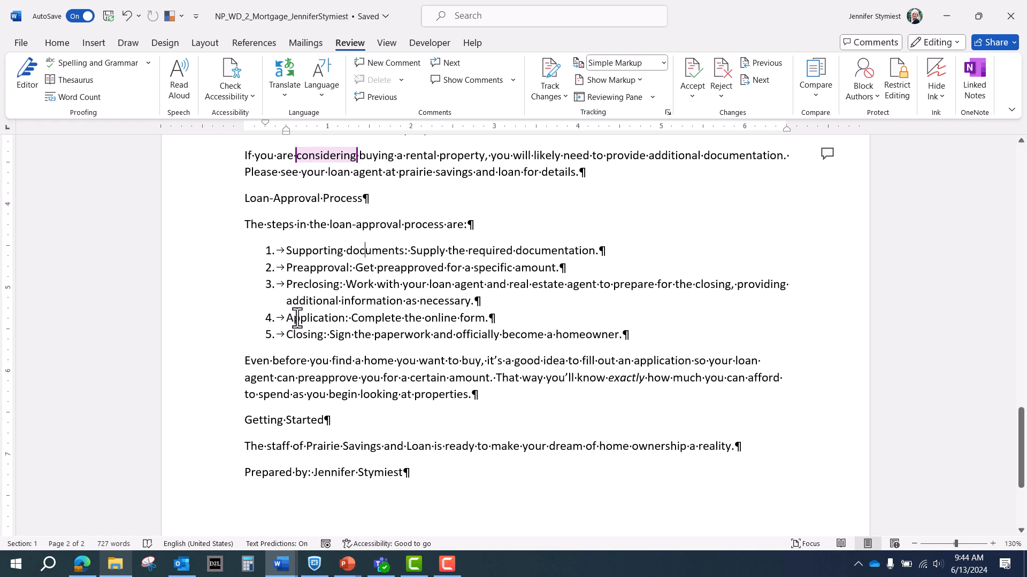
Move the "Application: Complete the online form." item to the start of the numbered loan-approval steps
triple_click(409, 318)
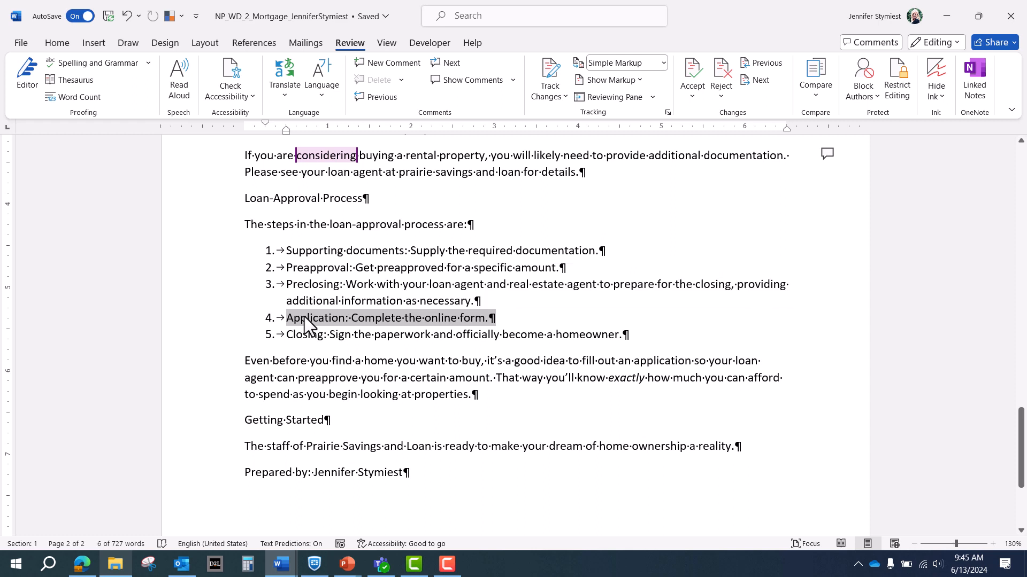
drag(304, 316, 288, 255)
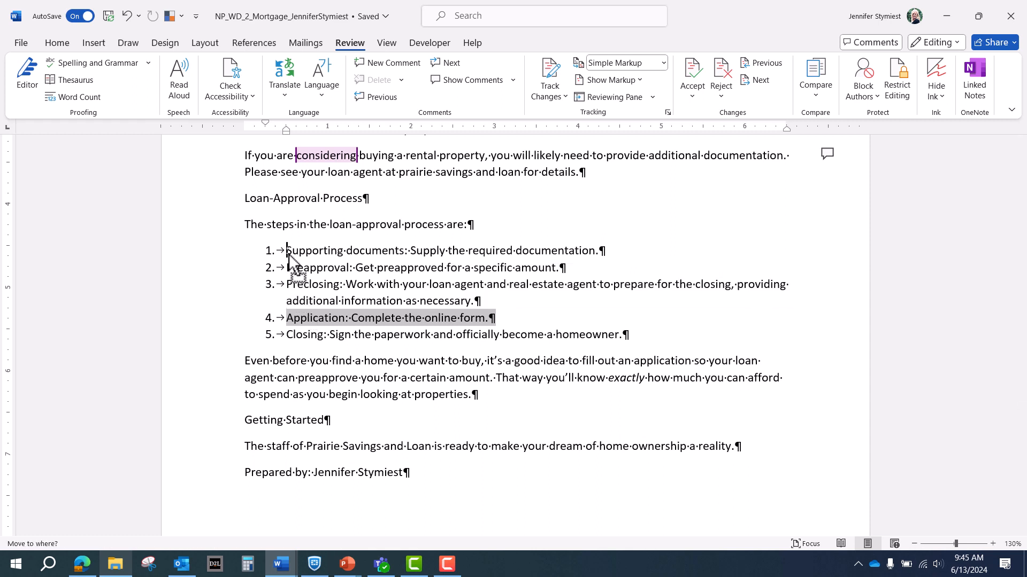
drag(289, 256, 288, 255)
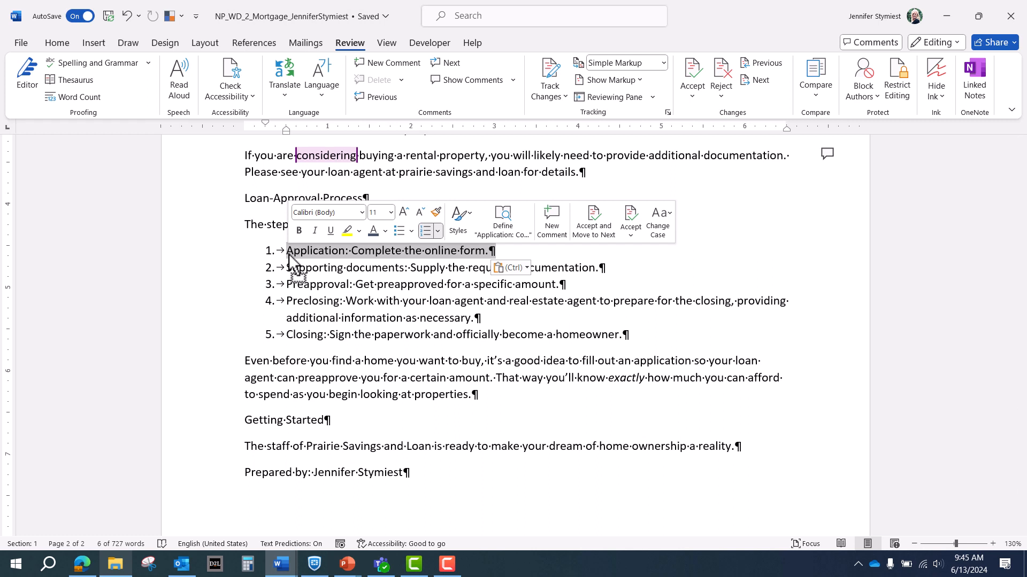
click(326, 303)
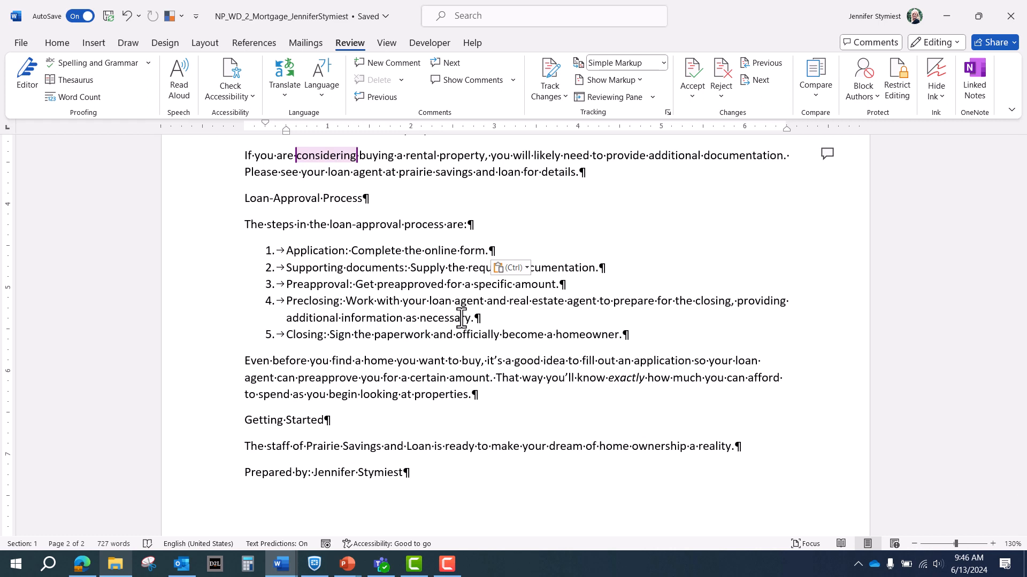
click(422, 303)
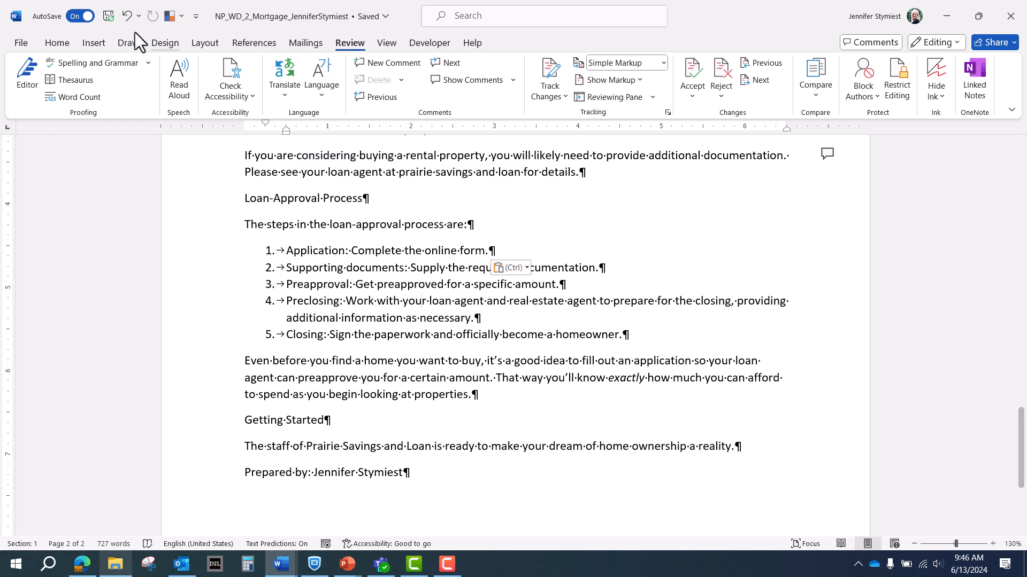
Cut the sentence "Talk to your loan agent today about how to get started." from the opening paragraph and remove the leftover trailing space
click(58, 42)
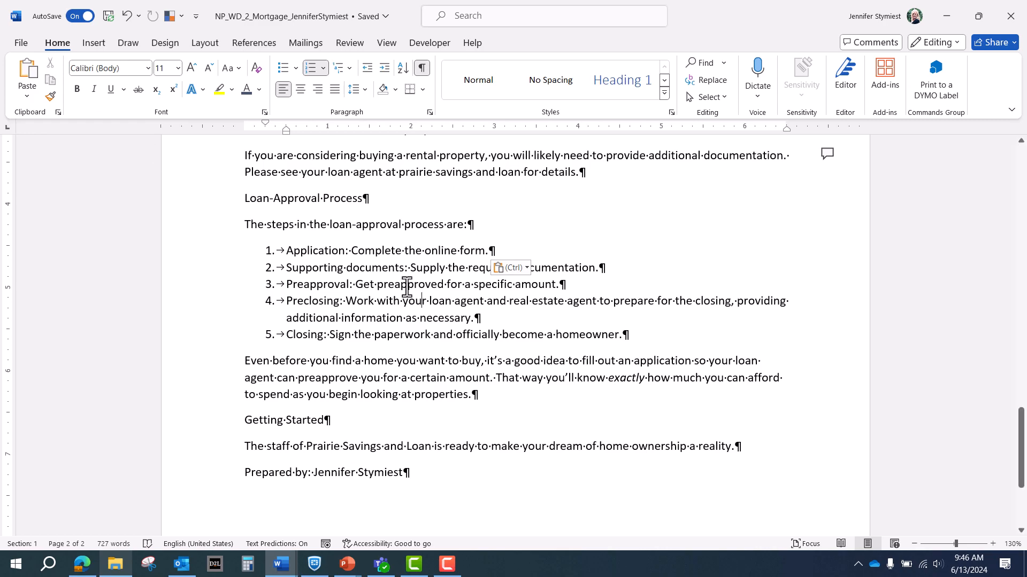
drag(1021, 461, 1022, 173)
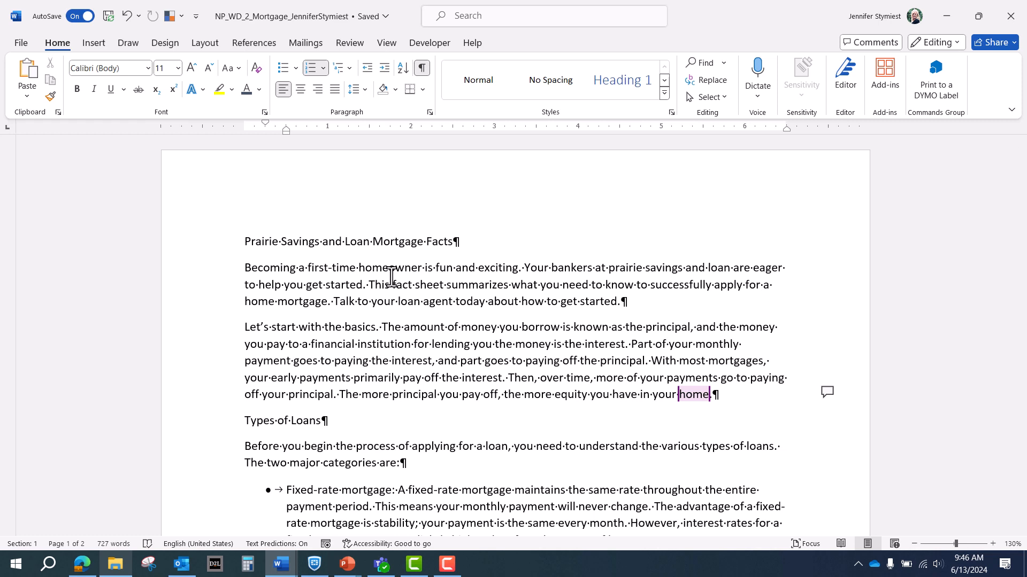
ctrl+click(401, 302)
key(ctrl+c)
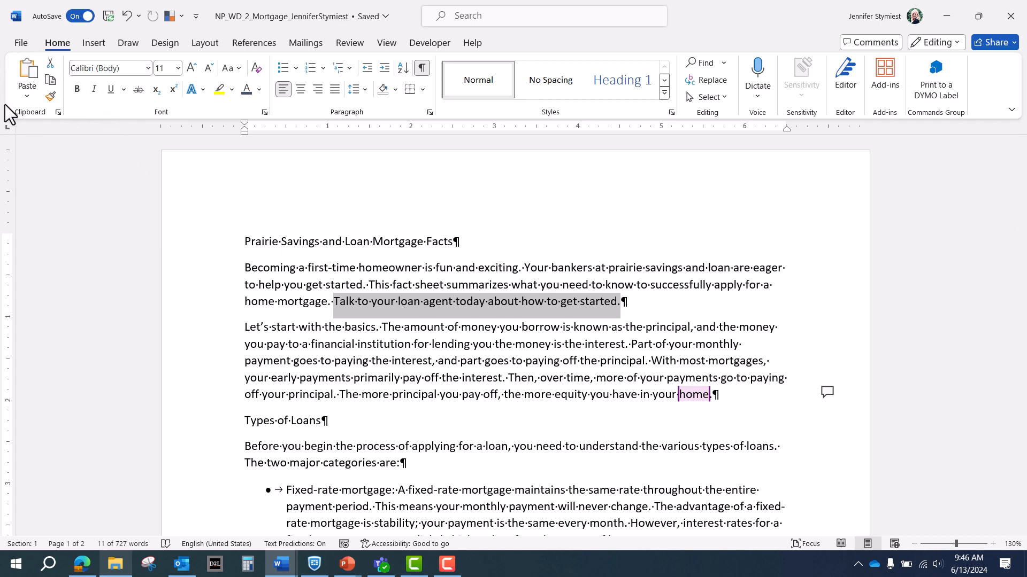
click(50, 62)
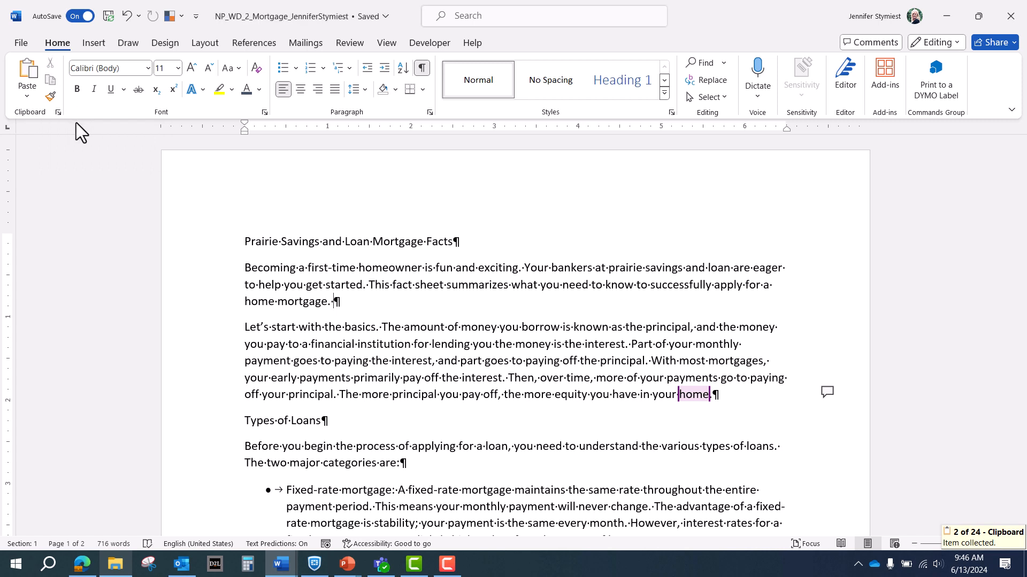
key(BackSpace)
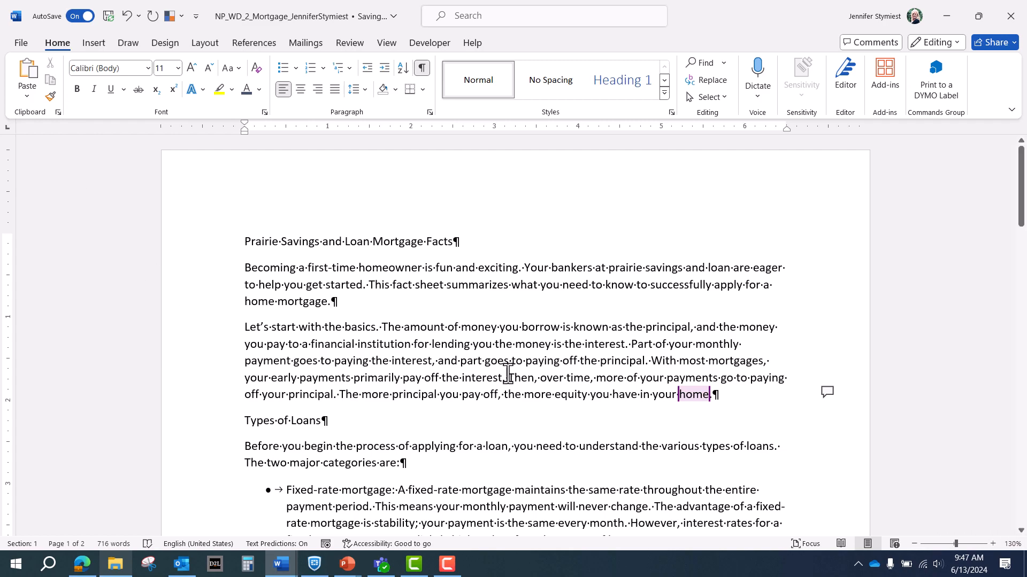
Paste the cut sentence at the end of the paragraph under "Getting Started" on page 2
scroll(508, 369, down, 15)
scroll(508, 373, down, 6)
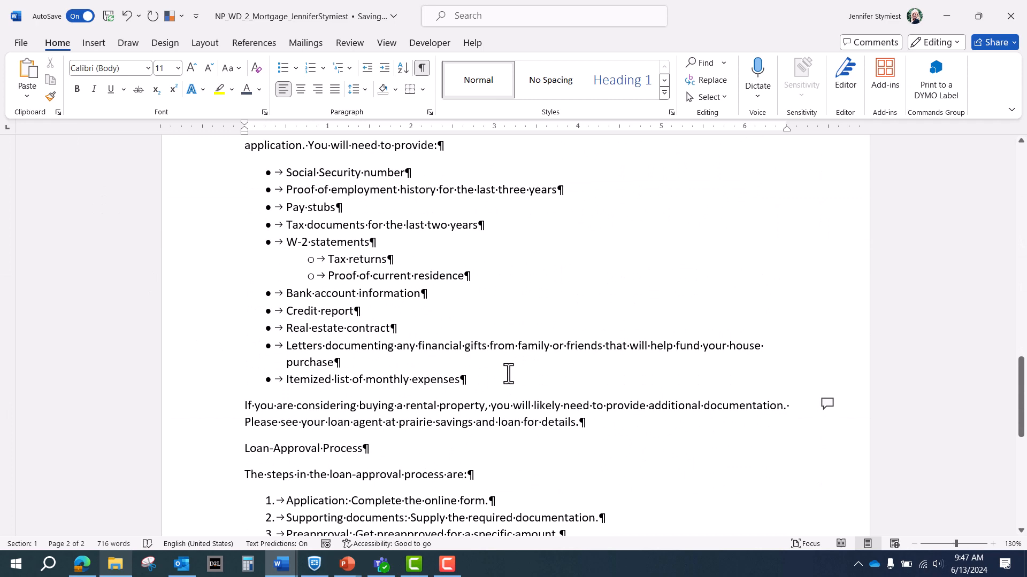
scroll(508, 374, down, 7)
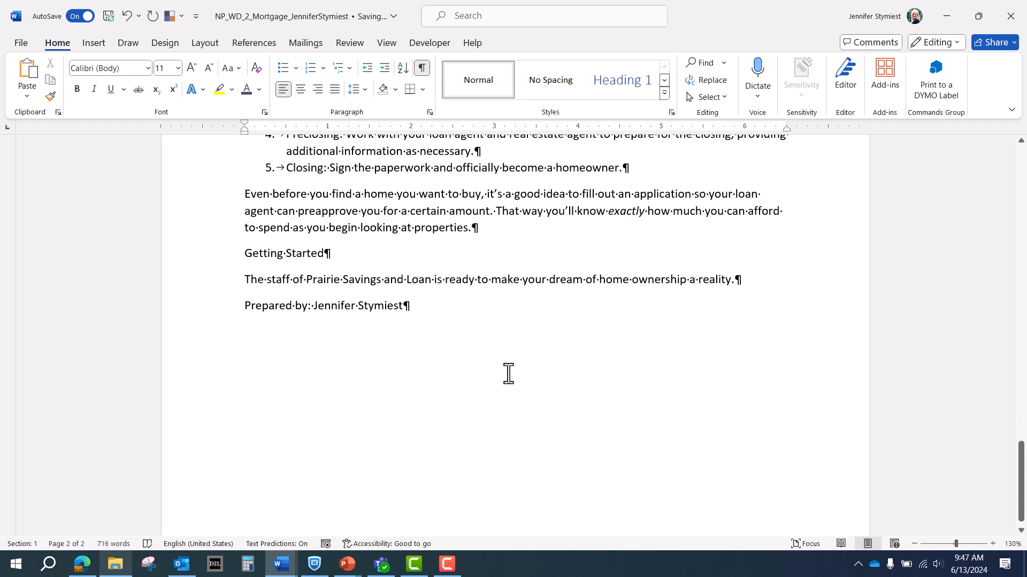
click(735, 280)
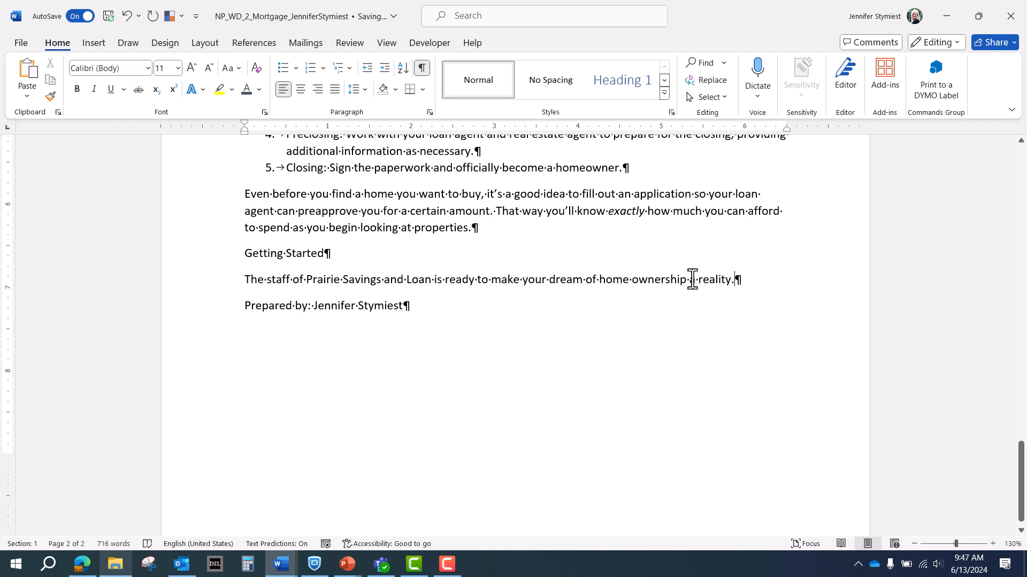
click(36, 74)
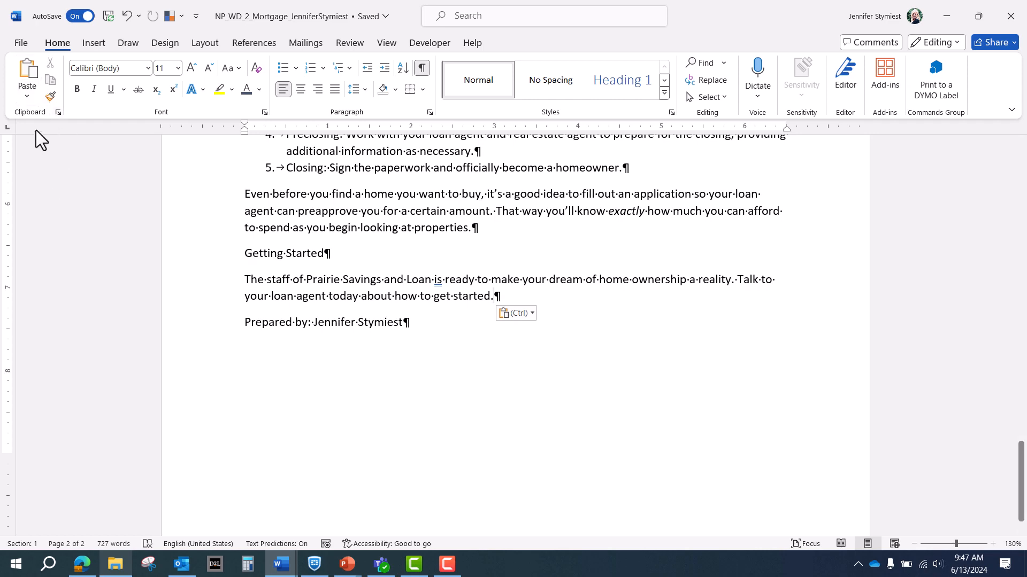
Show the Office Clipboard and copy the sentence starting "That way you'll know exactly" from the paragraph above "Getting Started"
click(59, 113)
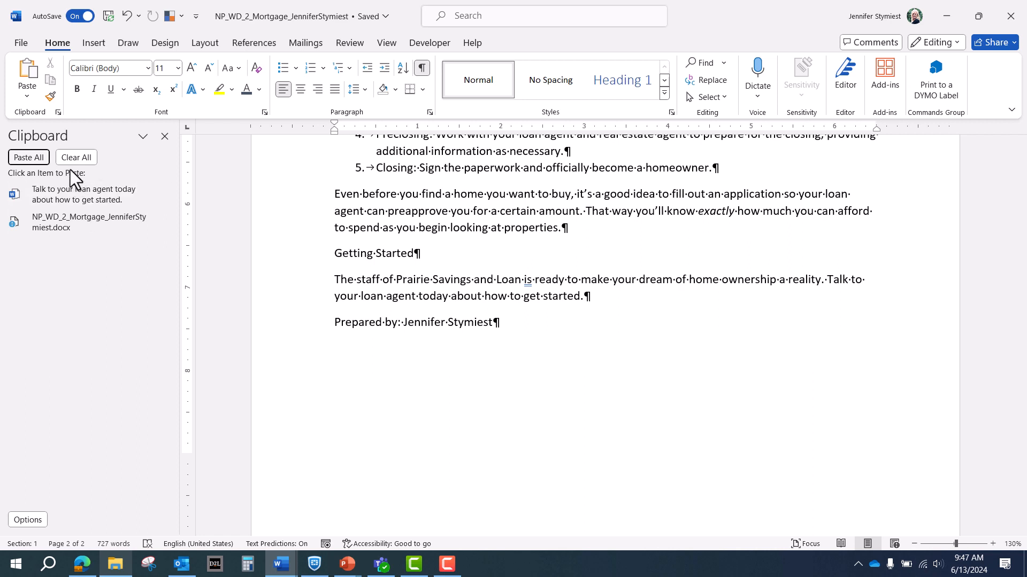
mouse_move(72, 218)
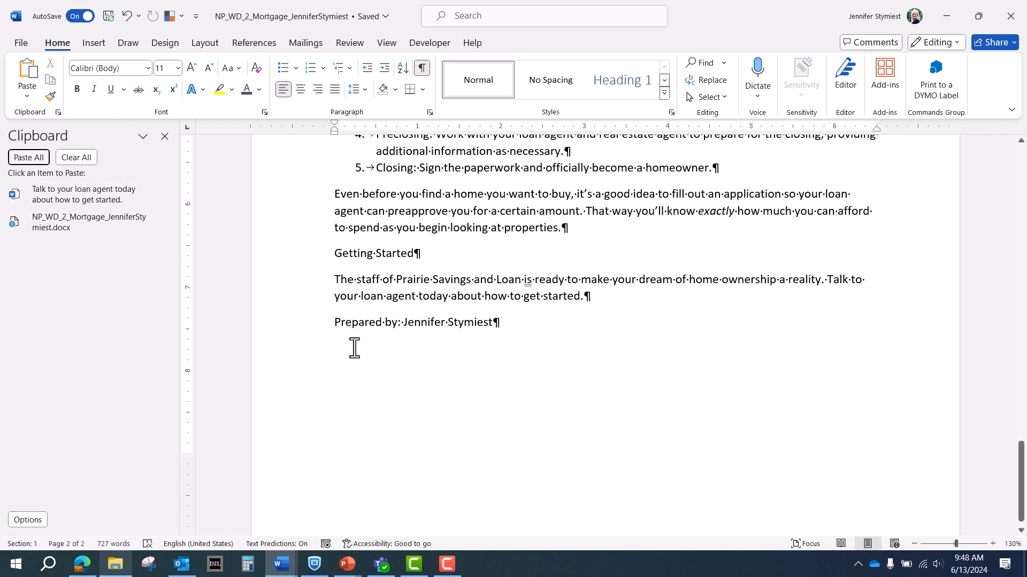
scroll(385, 401, up, 2)
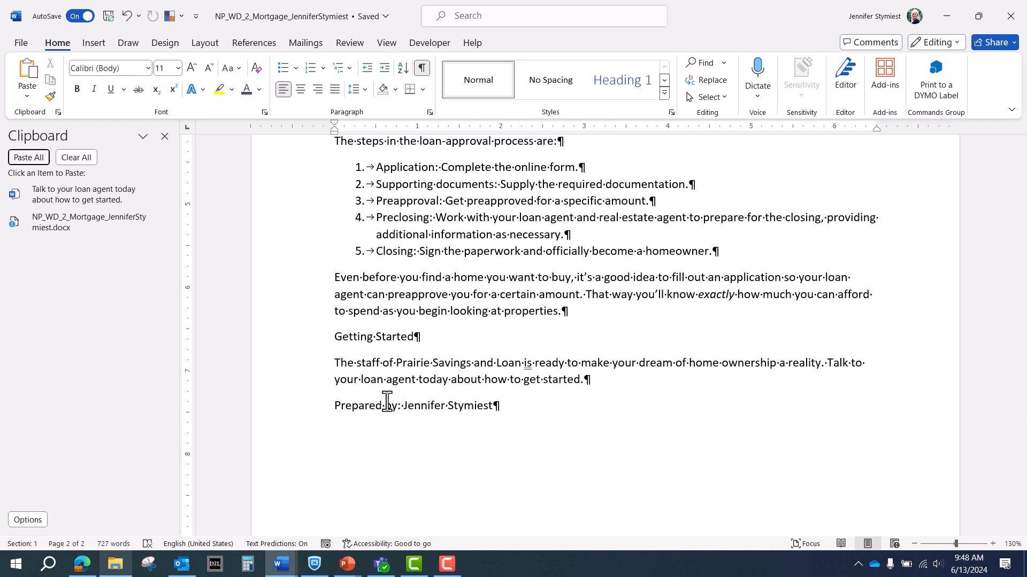
ctrl+click(662, 300)
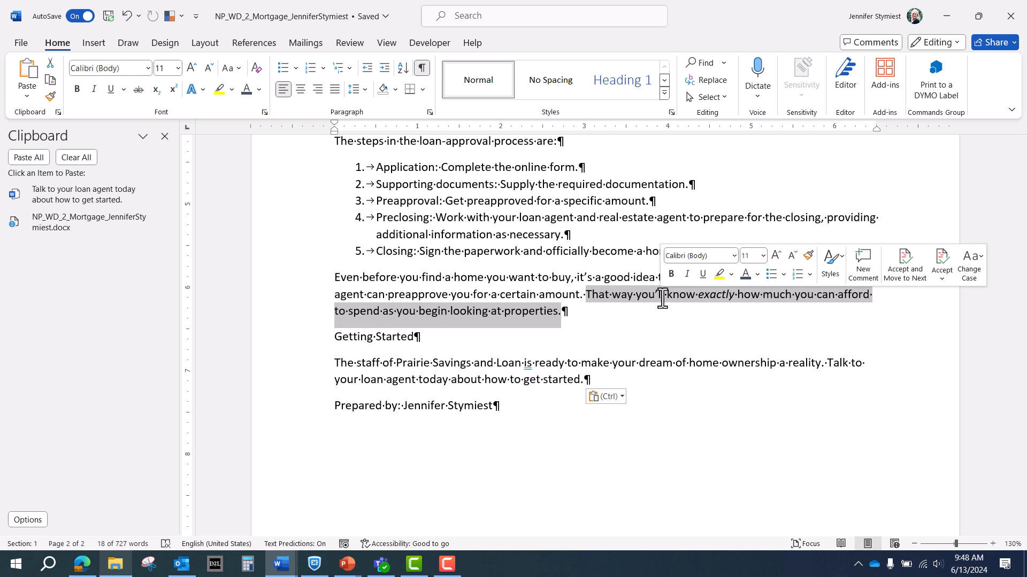
click(54, 85)
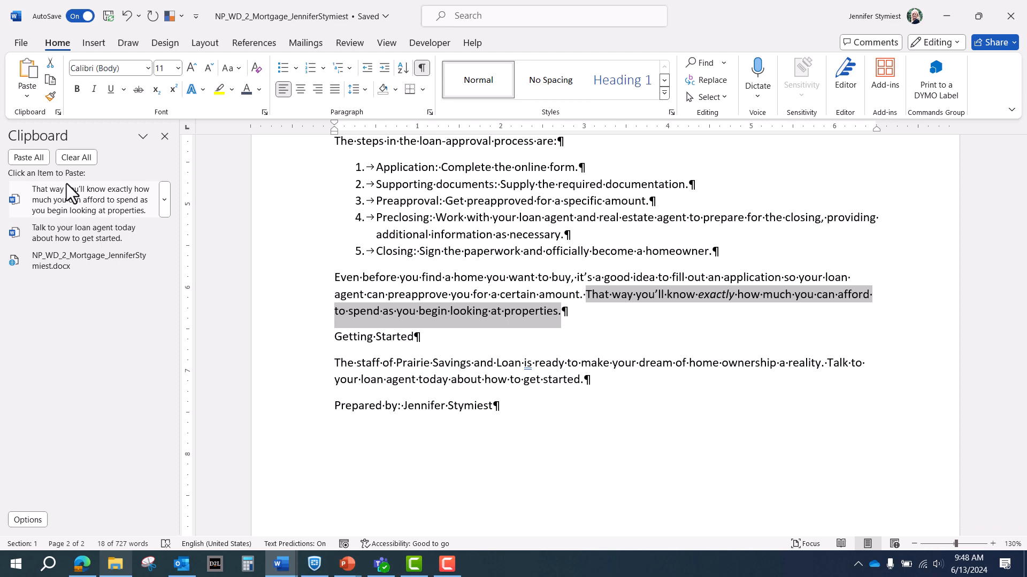
Create a new blank document and show the Office Clipboard in it
click(22, 44)
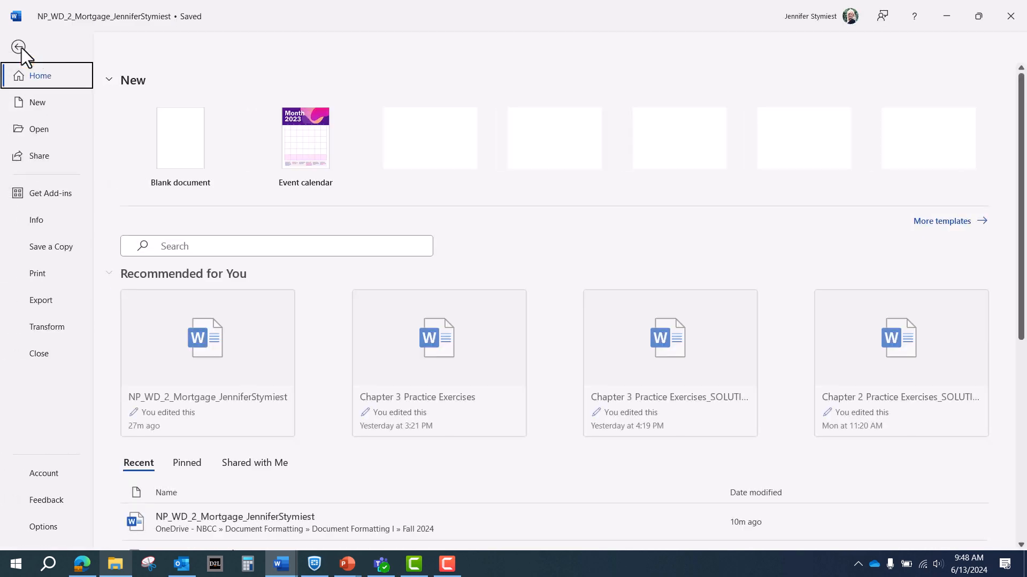
click(182, 147)
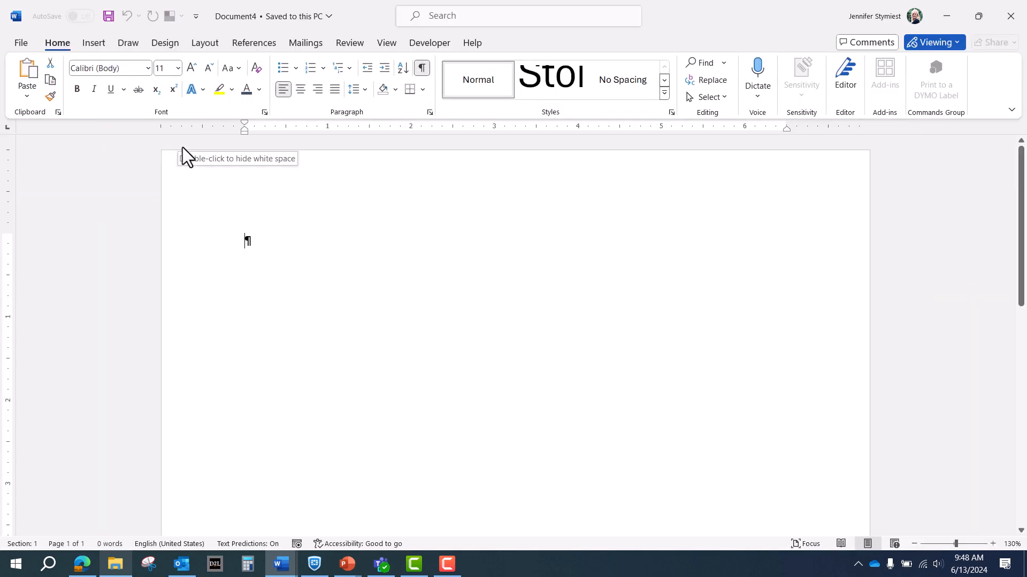
click(59, 112)
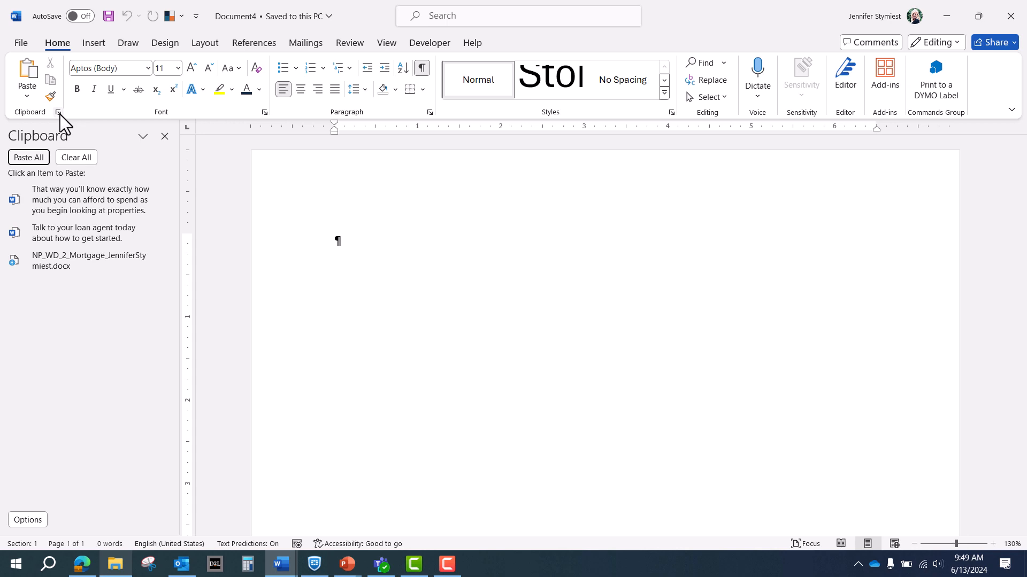
Paste the "That way you'll know exactly" sentence as text only, with the "Talk to your loan agent today" sentence in a new paragraph below
click(98, 201)
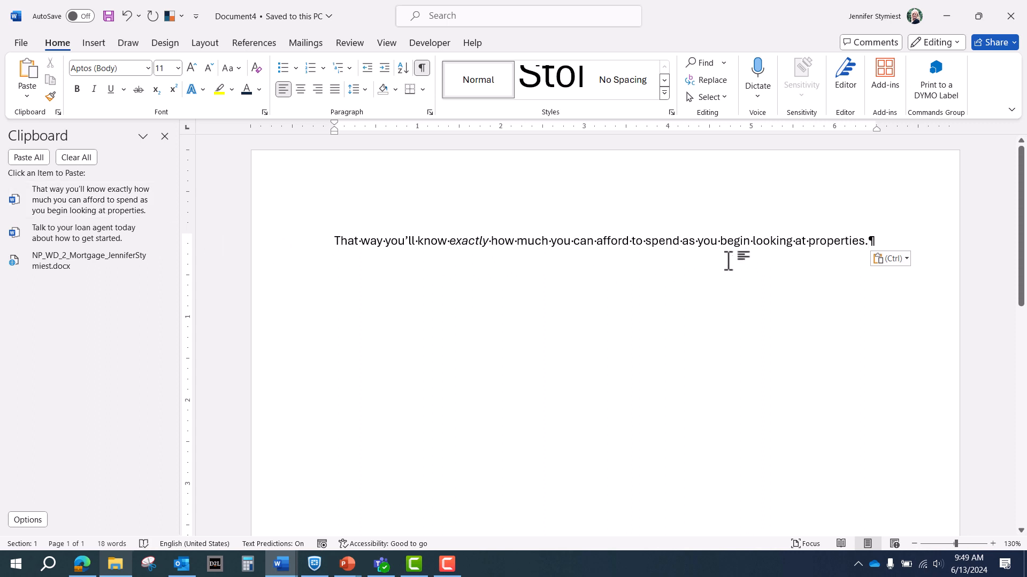
click(905, 258)
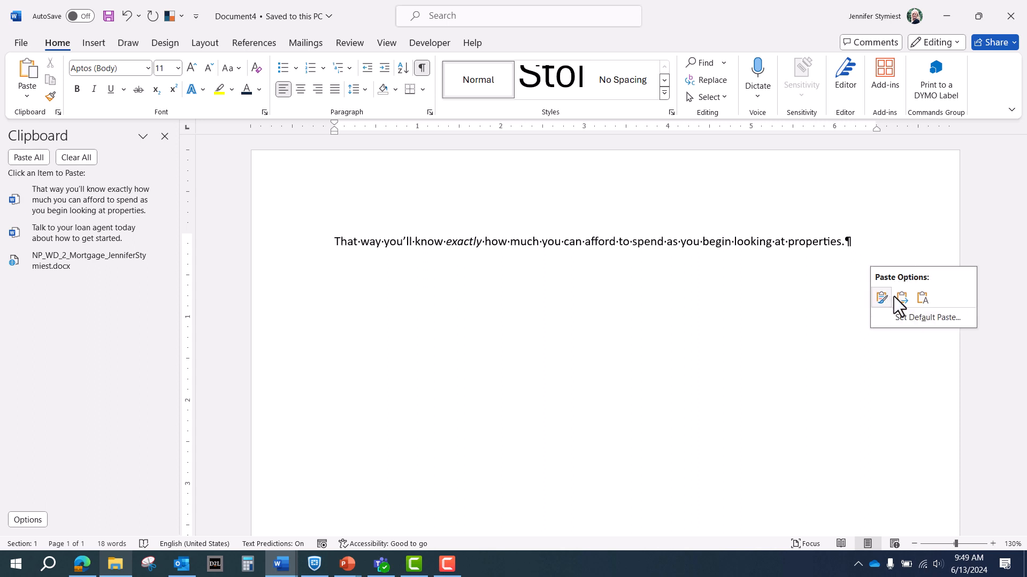
click(922, 297)
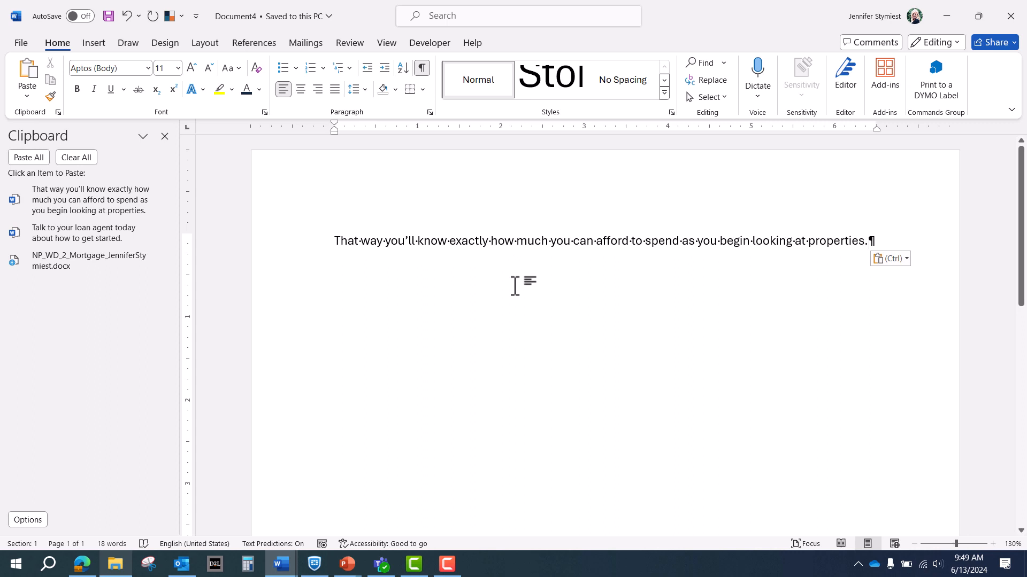
key(Return)
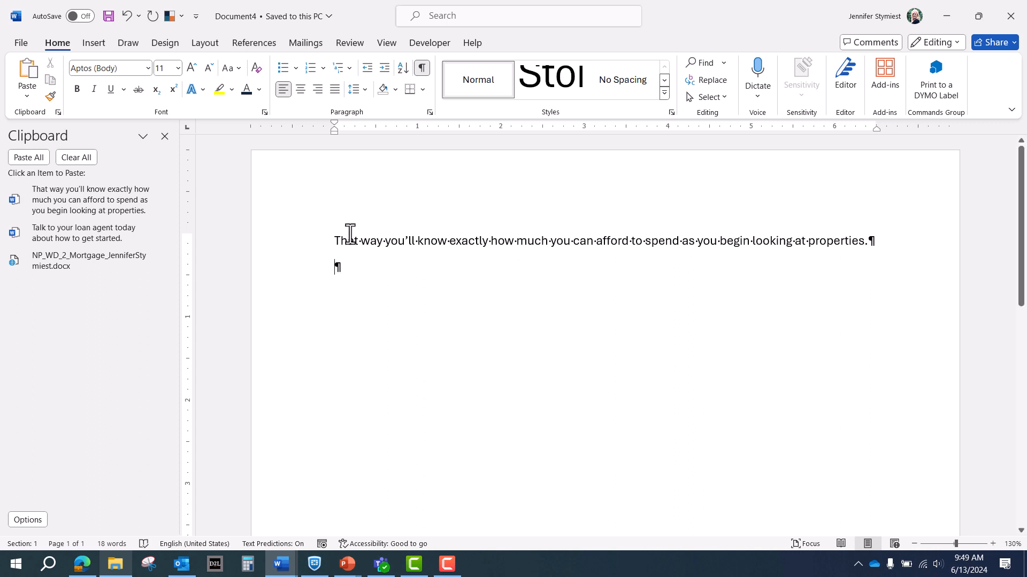
click(113, 236)
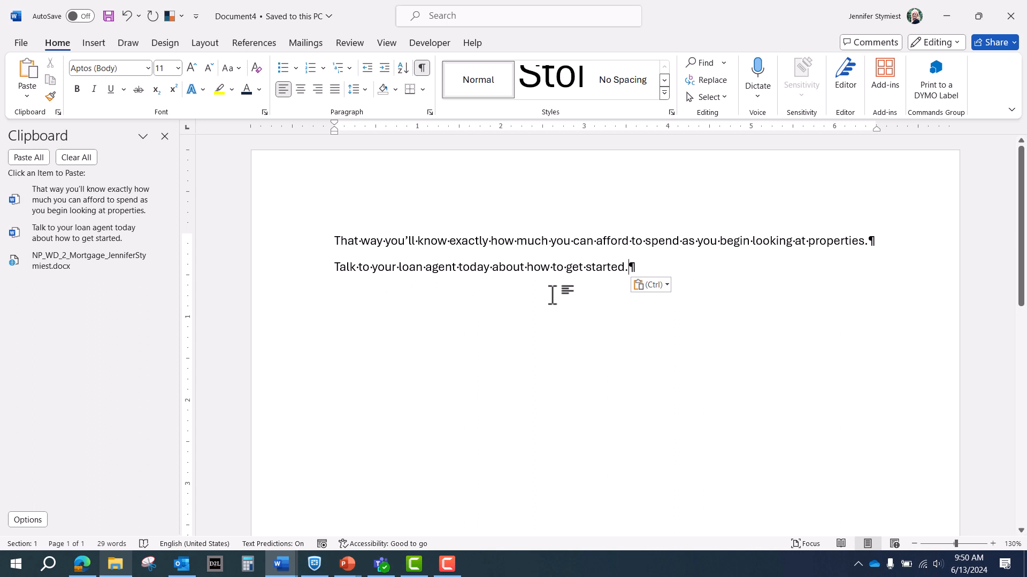
Start saving the new document to the Fall 2024 folder under Document Formatting > Document Formatting I
click(21, 44)
click(50, 271)
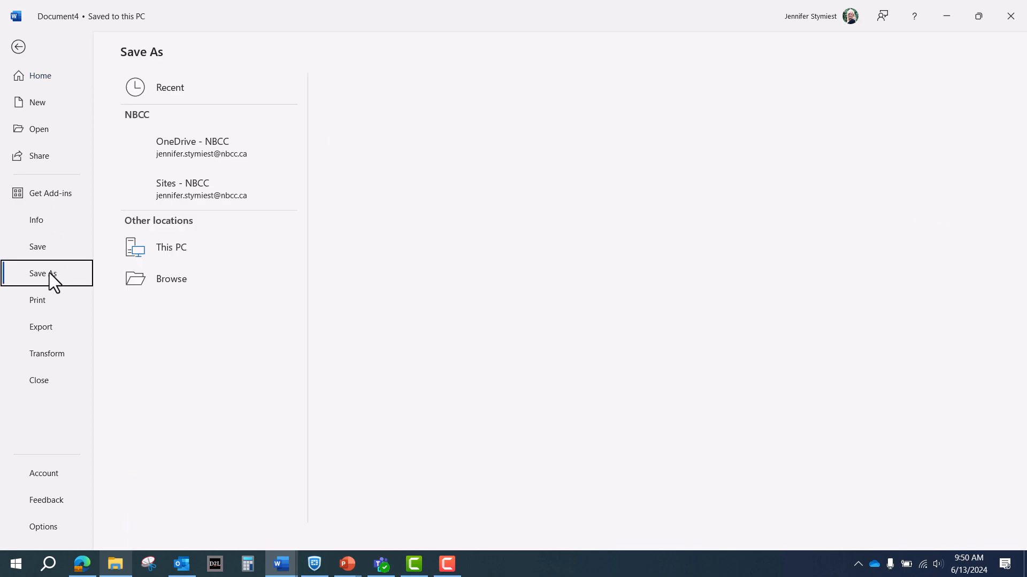
click(201, 282)
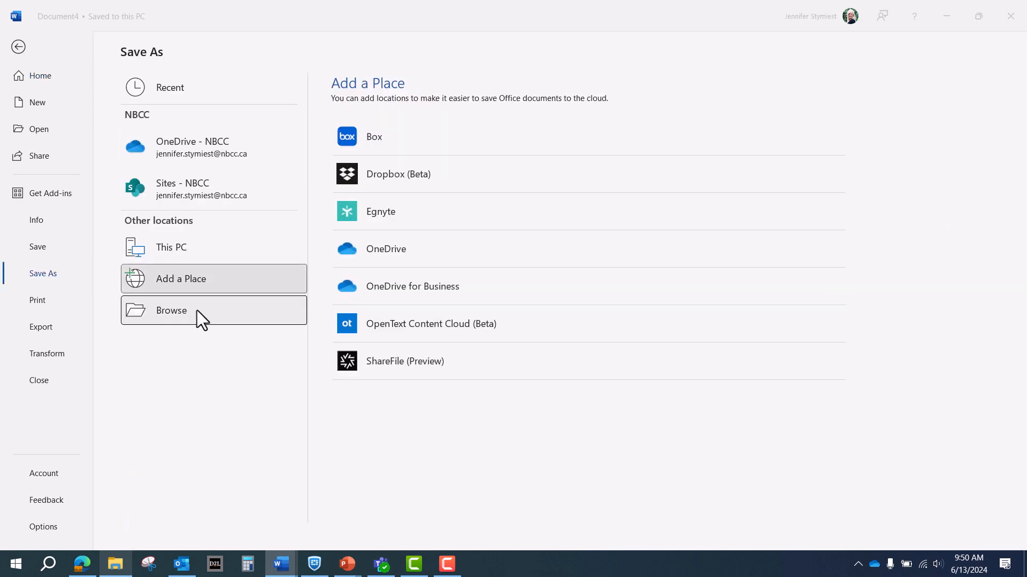
click(198, 310)
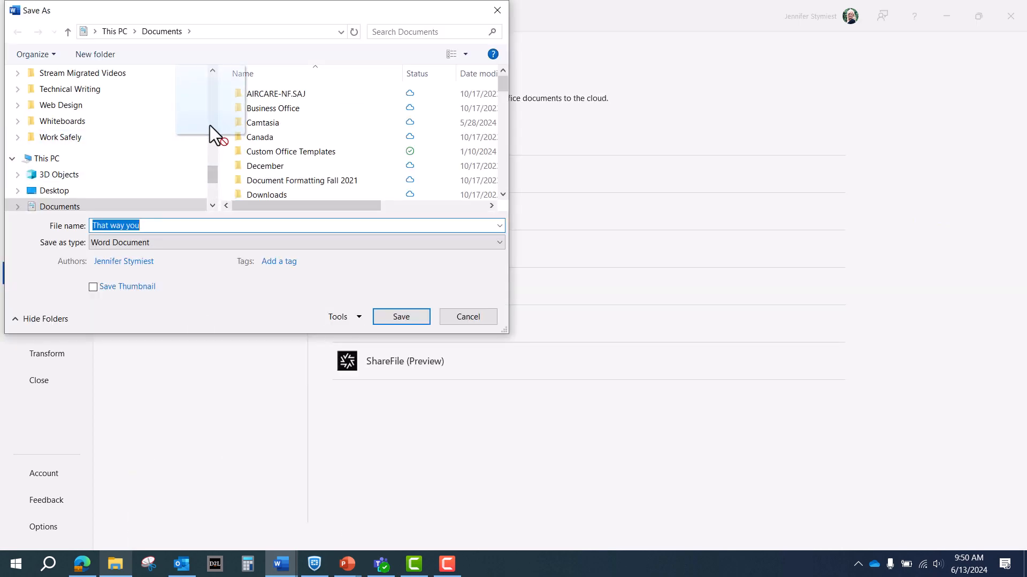
drag(214, 173, 217, 123)
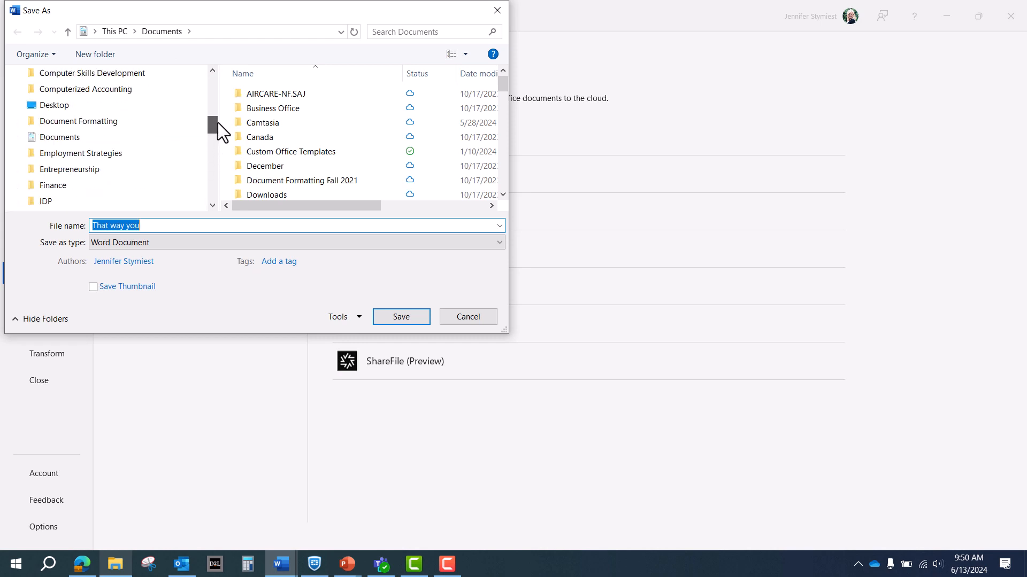
click(168, 122)
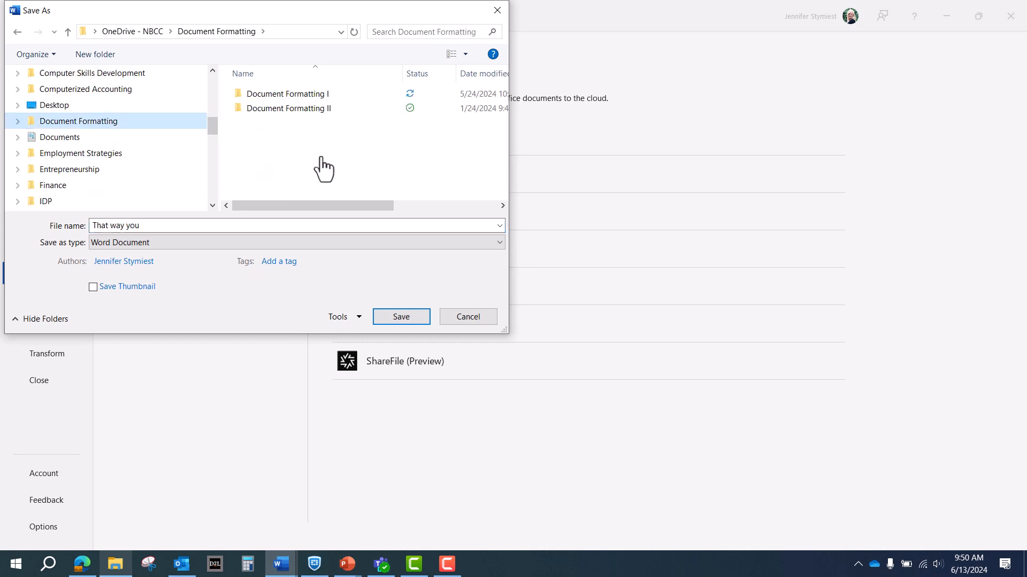
double_click(317, 95)
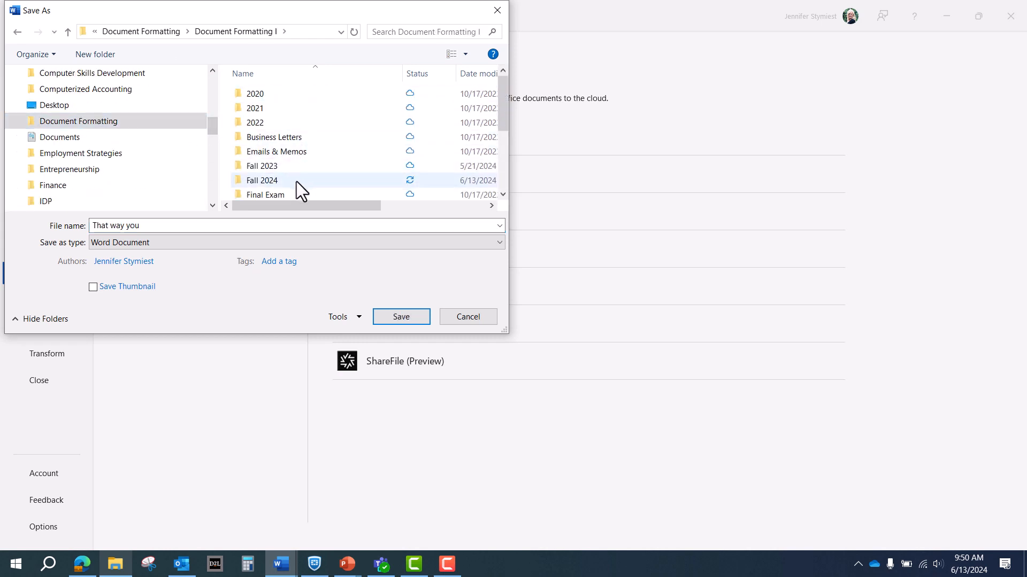
double_click(296, 181)
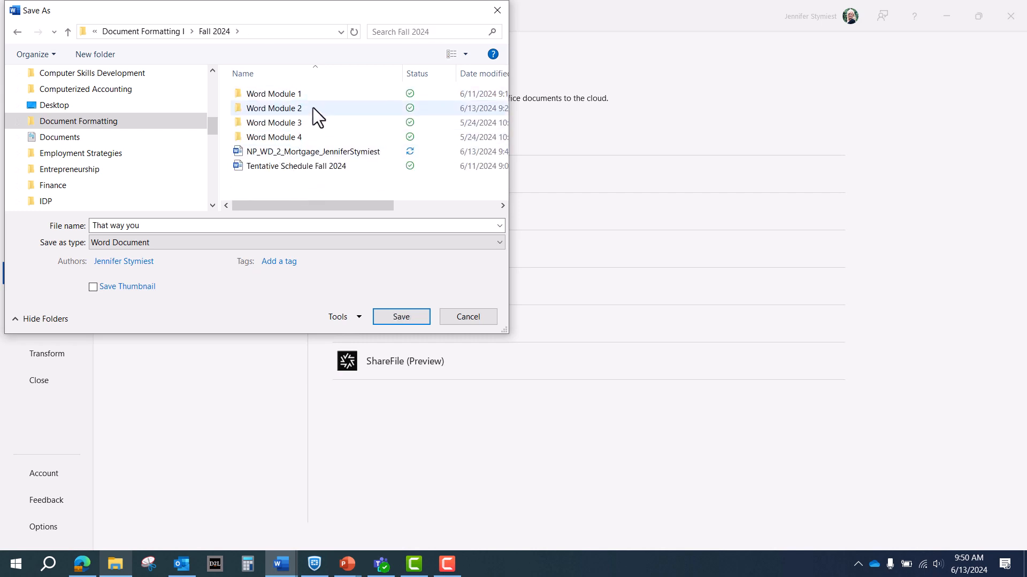
double_click(313, 107)
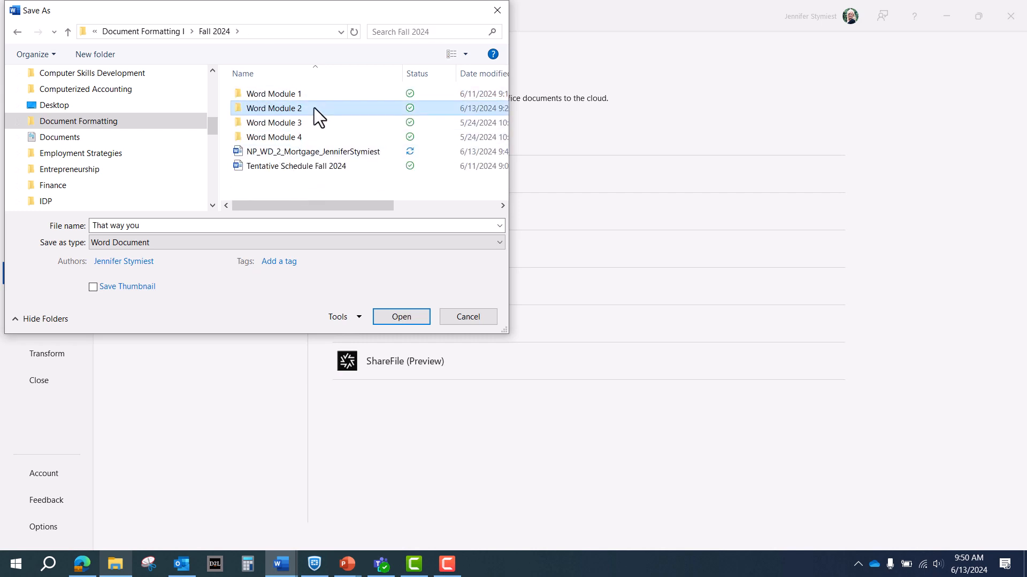
click(17, 31)
Name the file NP_WD_2_Handout and save it in the Fall 2024 folder
click(152, 225)
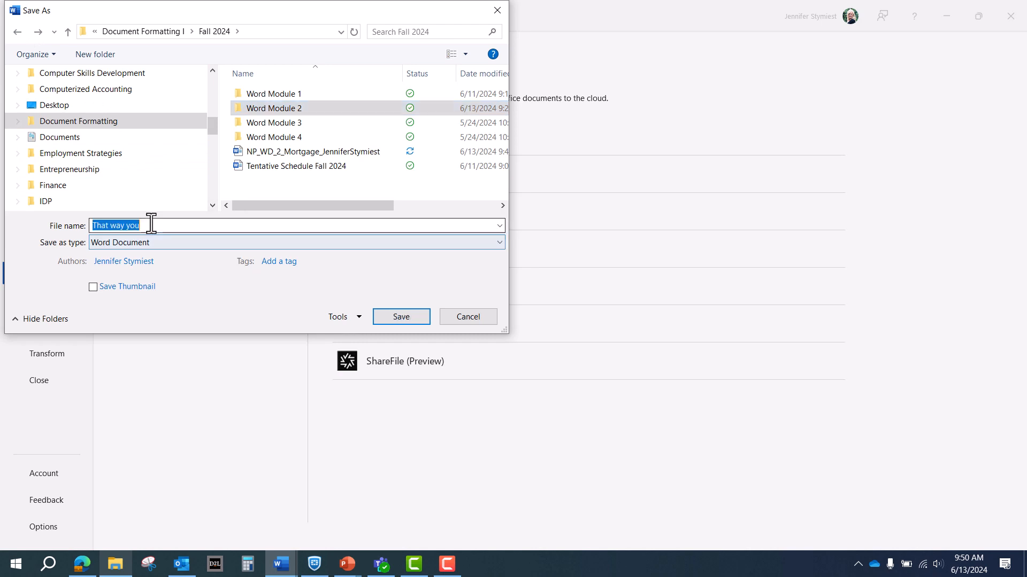
key(BackSpace)
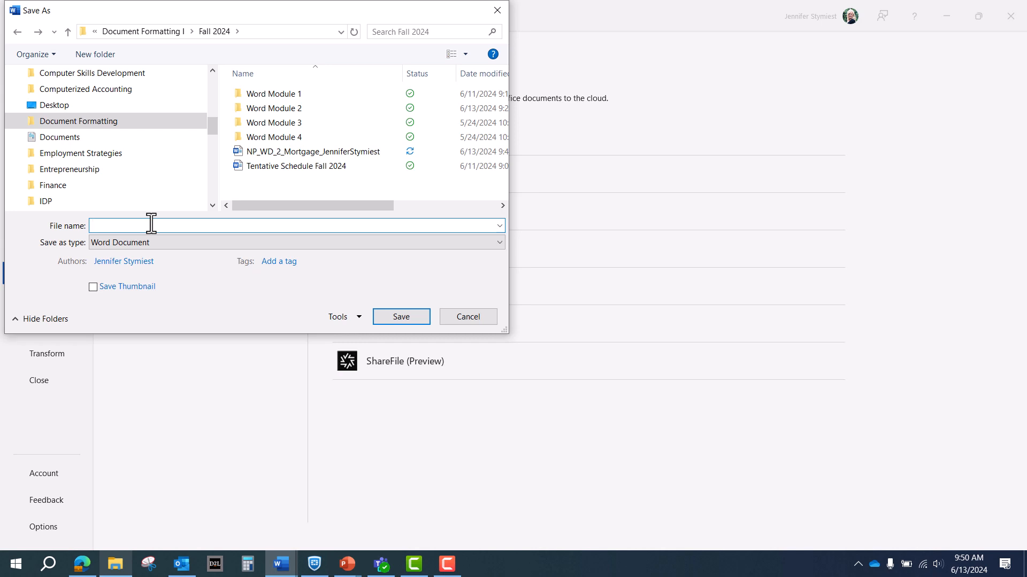
text(NP)
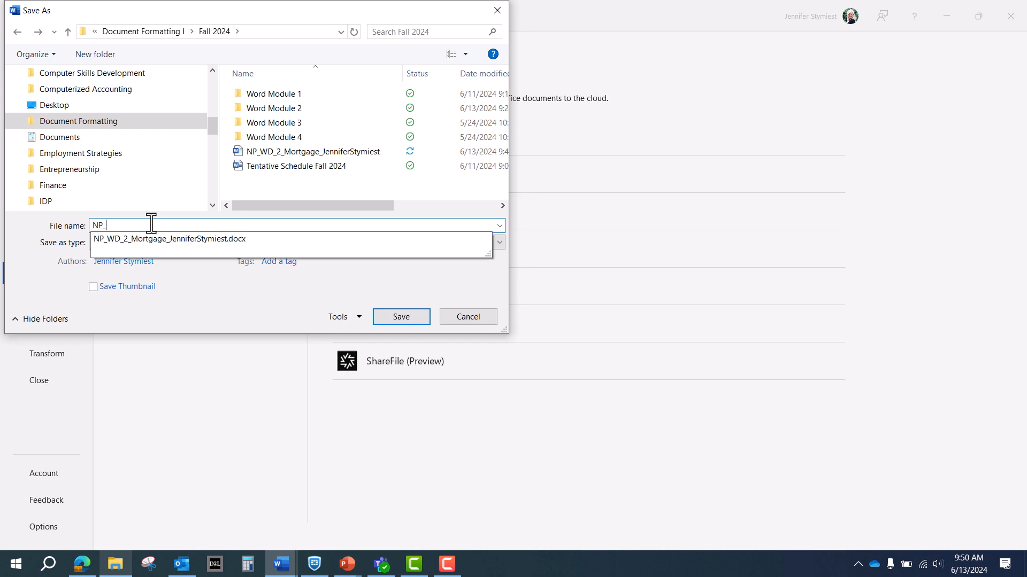
text(_WD_2_Handout)
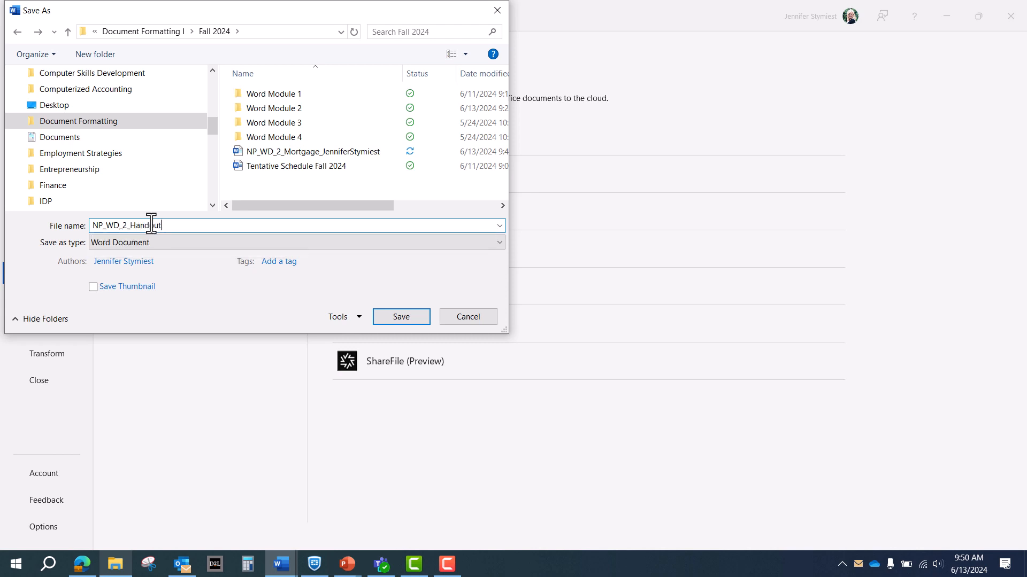
click(399, 315)
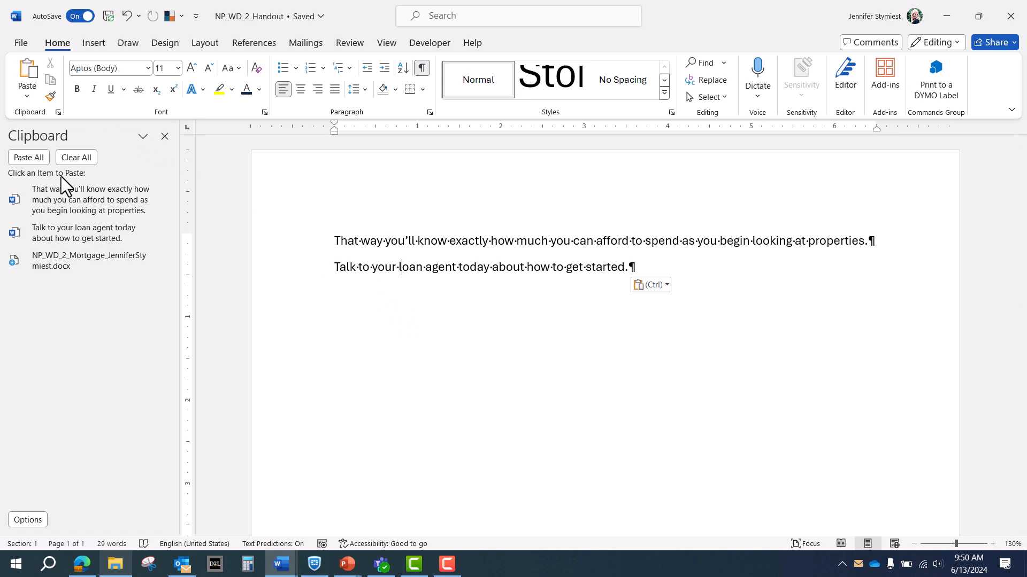
Clear all items from the Office Clipboard and close the NP_WD_2_Handout document
click(94, 158)
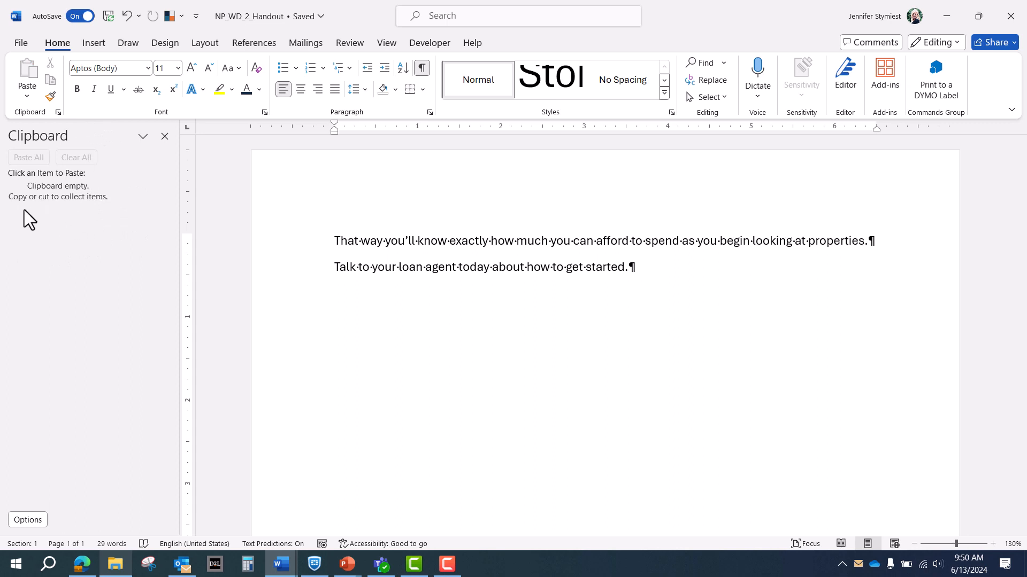
click(164, 137)
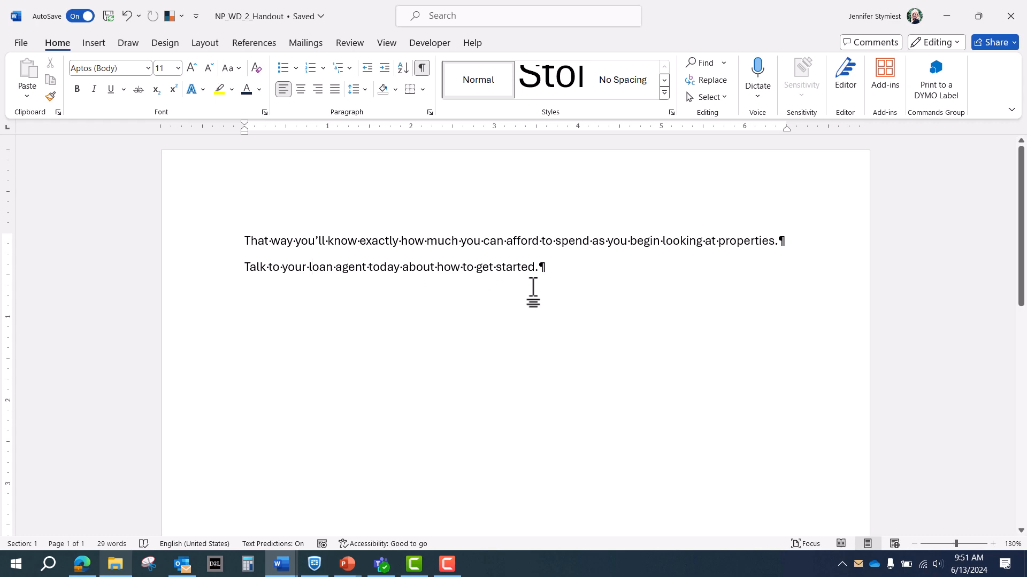
click(22, 46)
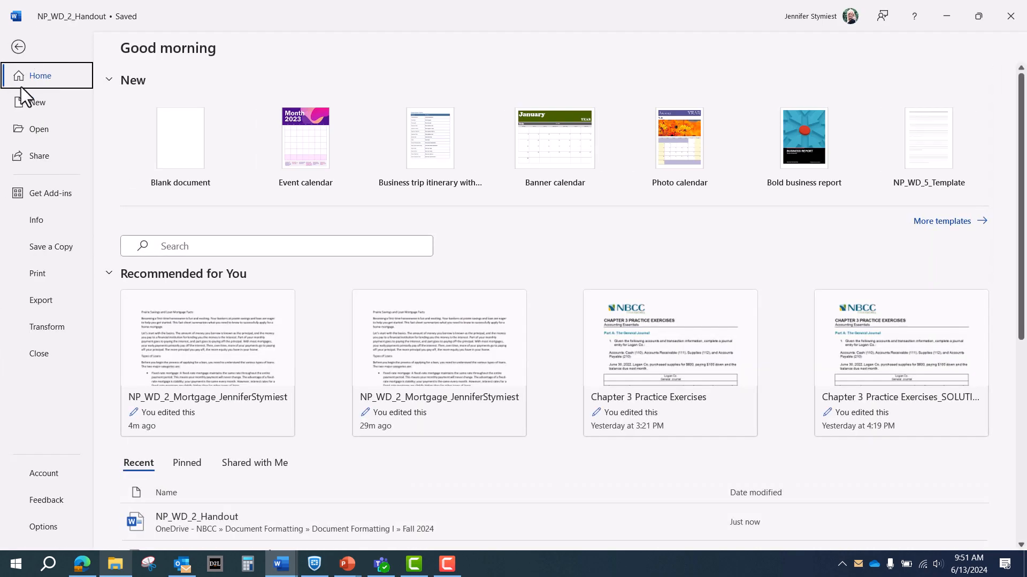
click(44, 352)
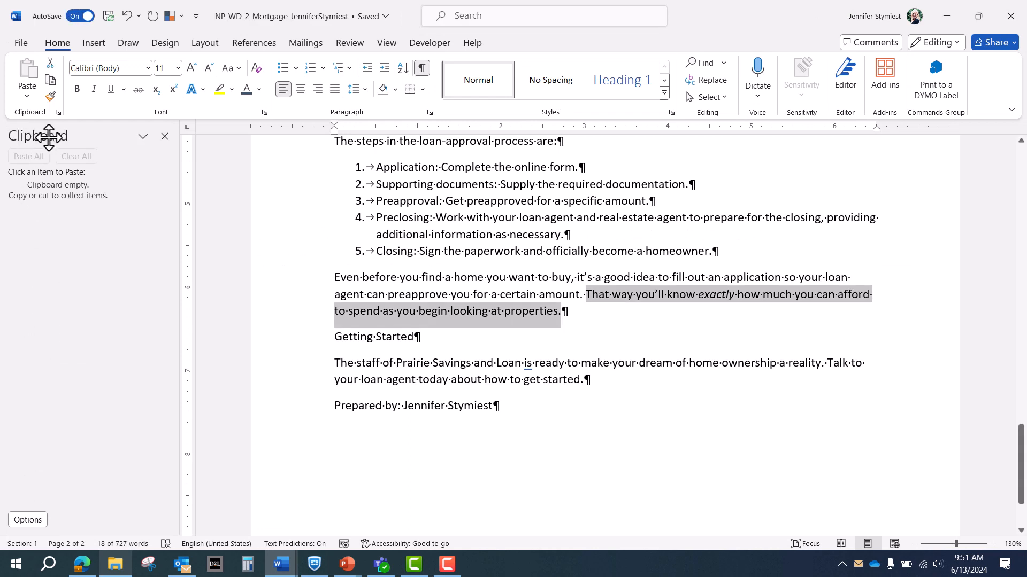
Hide the Office Clipboard in the Mortgage document and return to the beginning of the document
click(164, 136)
click(327, 252)
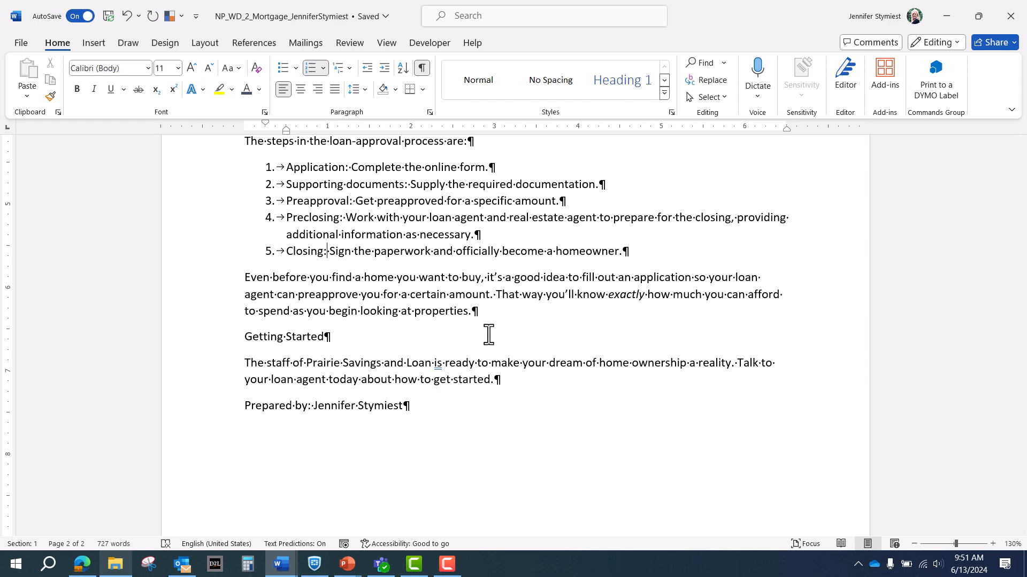
key(ctrl+Home)
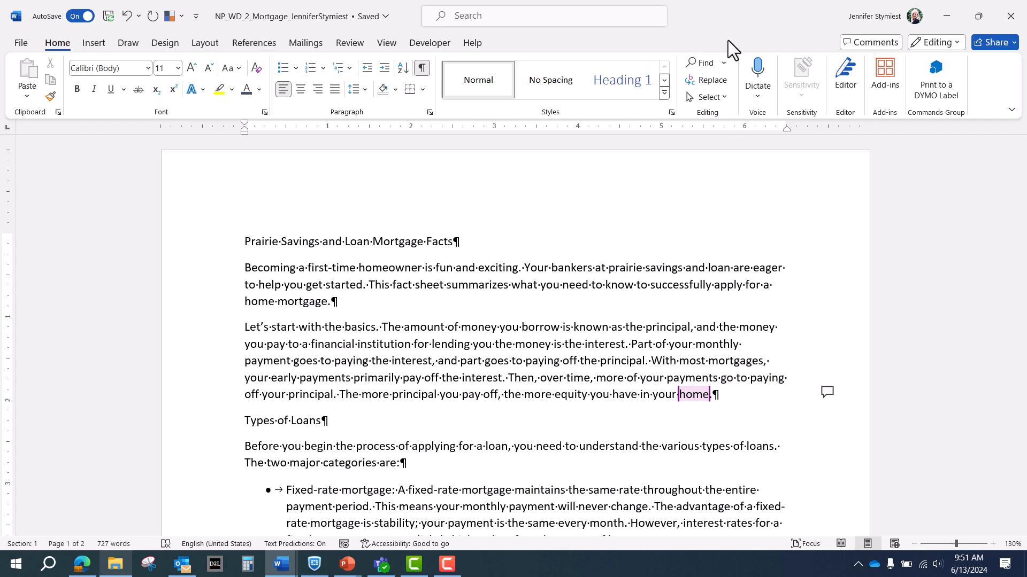
Open Find, clear the previous search text, and view page 2 and page 1 through the page thumbnails
click(704, 62)
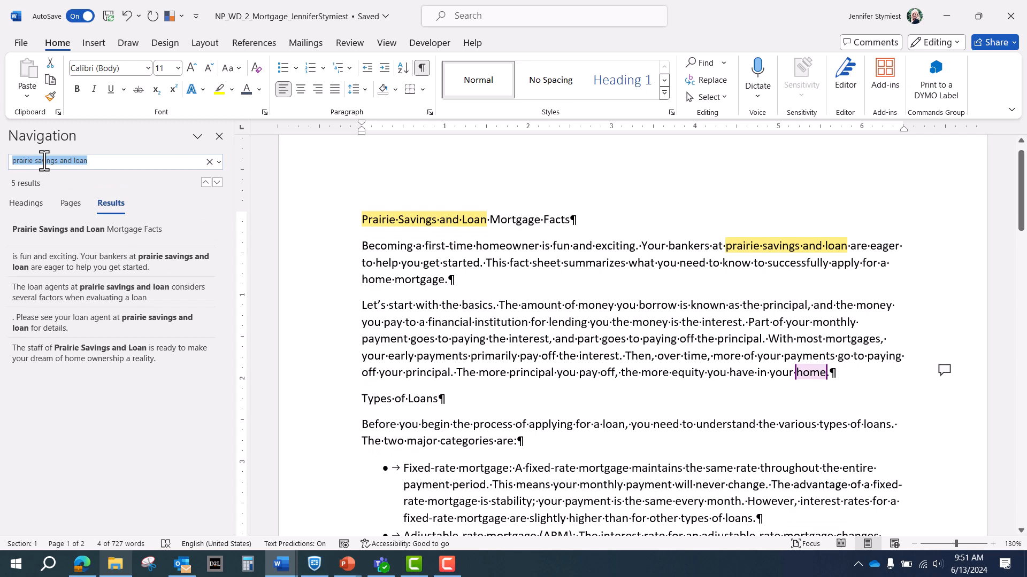
click(209, 162)
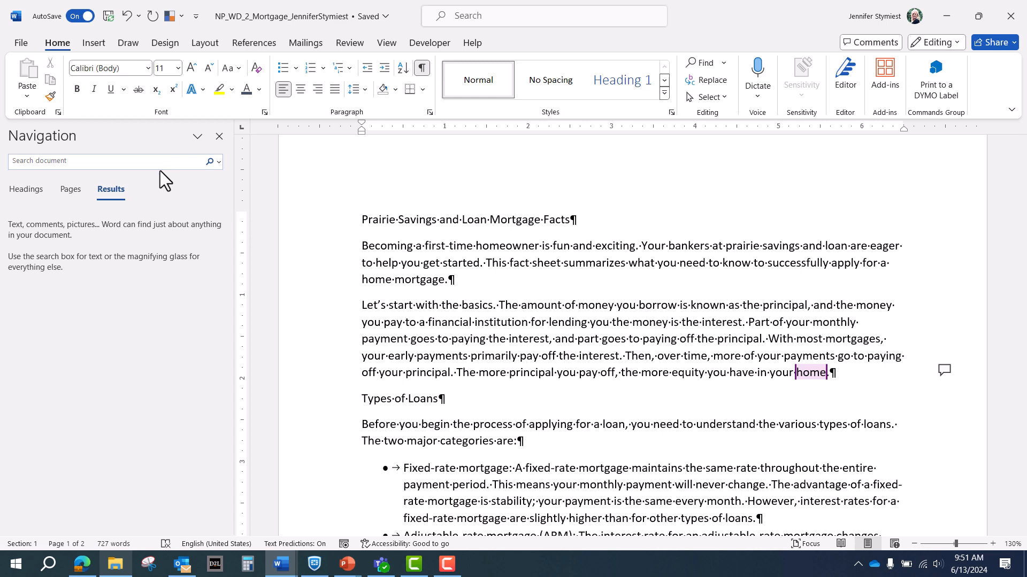
click(69, 190)
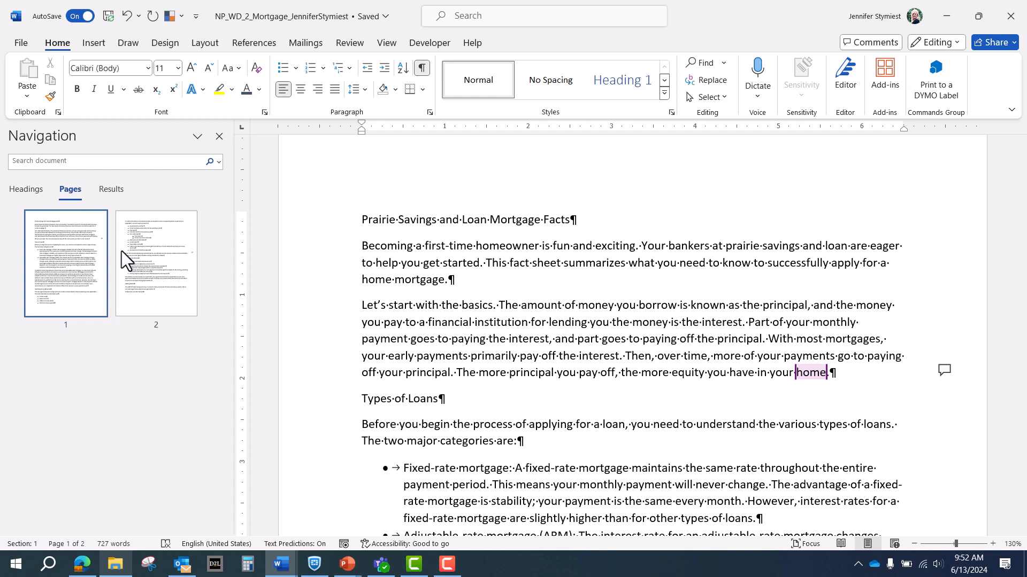
click(159, 281)
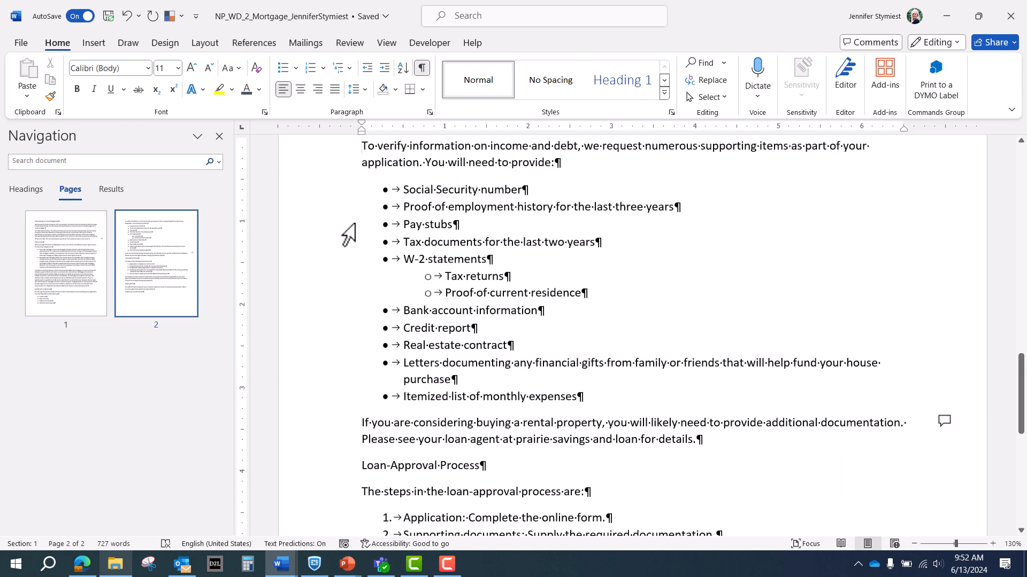
click(72, 274)
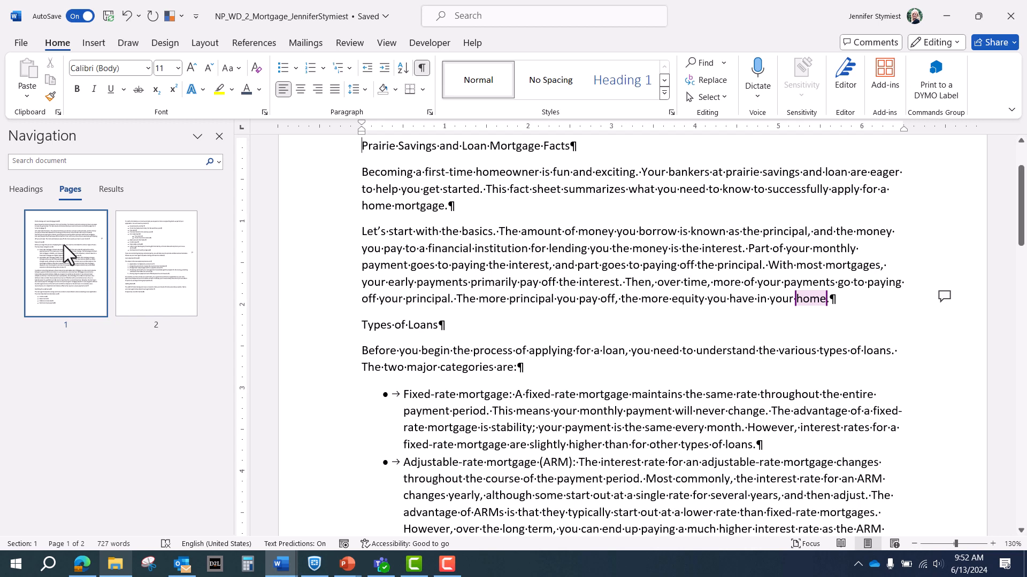
Search the document for "prairie savings and loan" and list the results
click(115, 193)
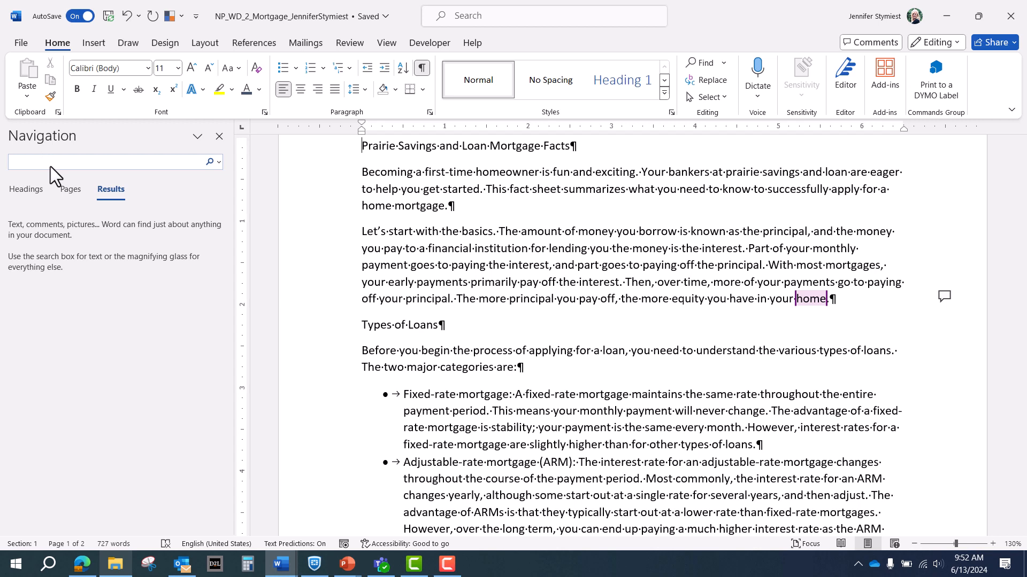
text(prai)
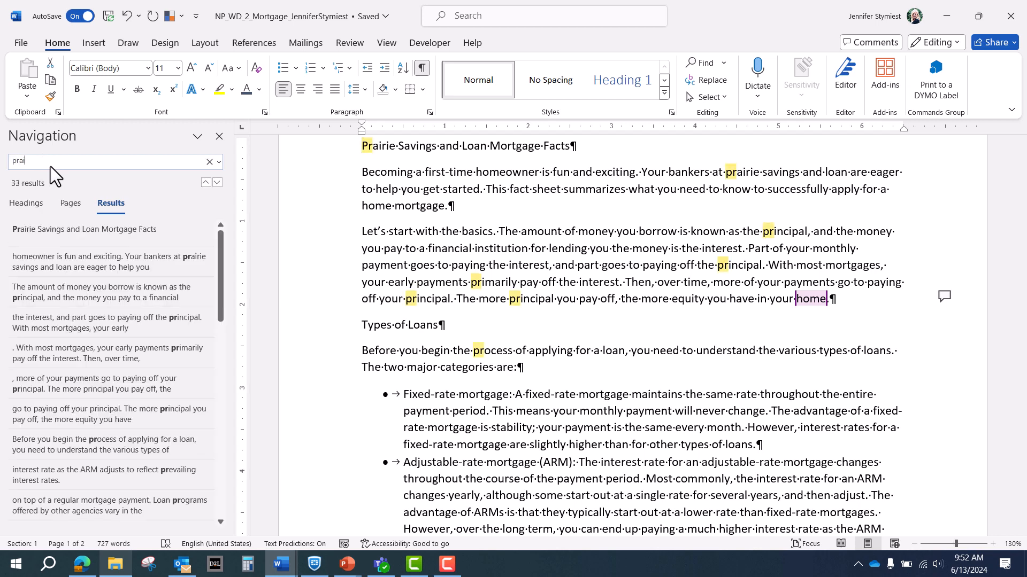
text(ri)
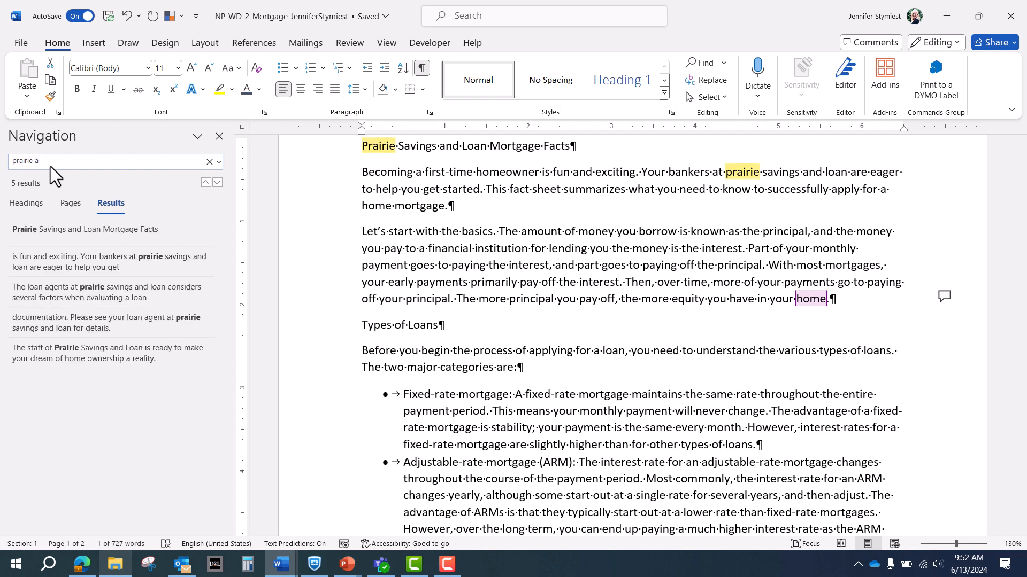
text(e savings and loan)
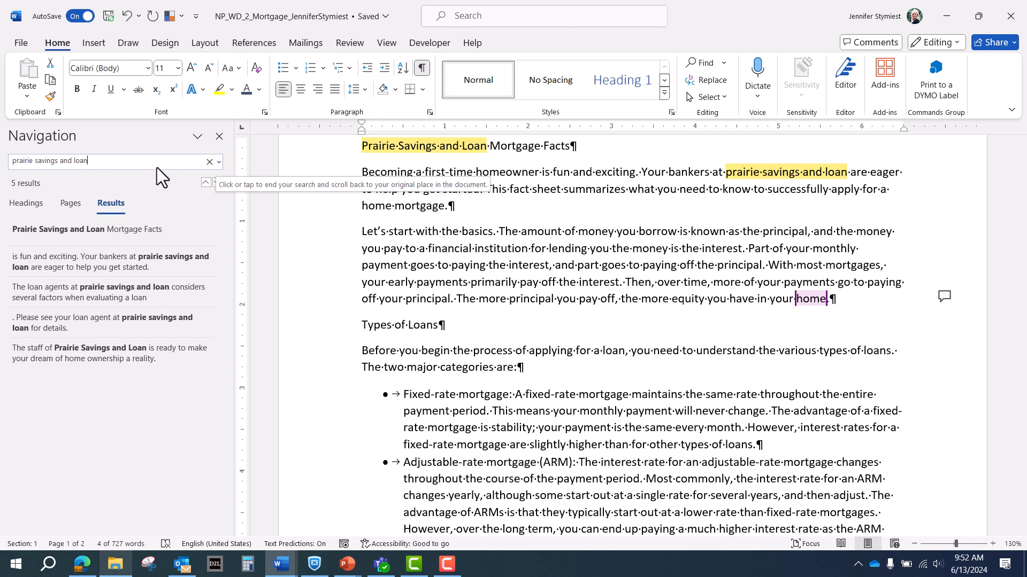
Turn on Match case in the Find options
click(219, 162)
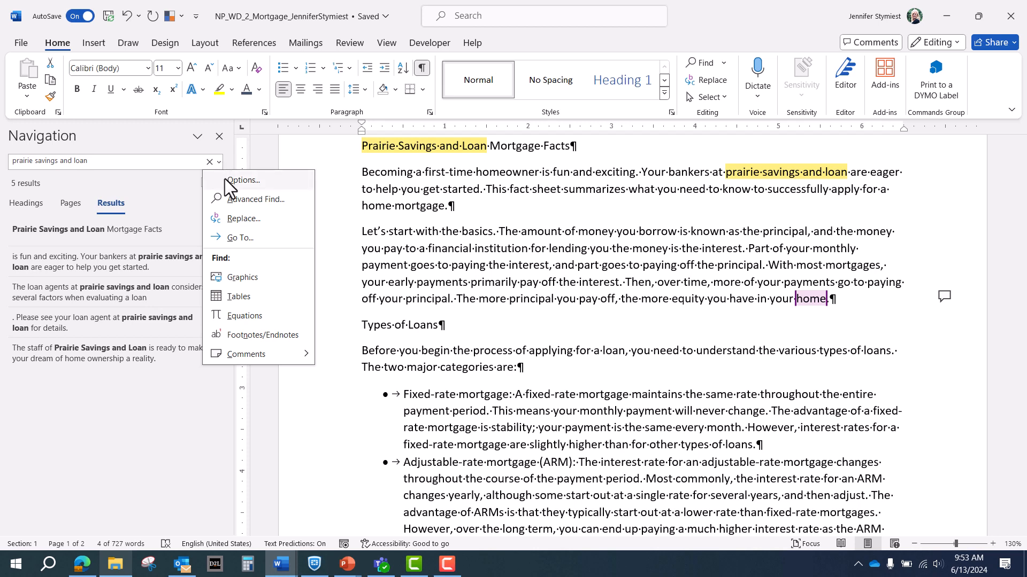
click(225, 180)
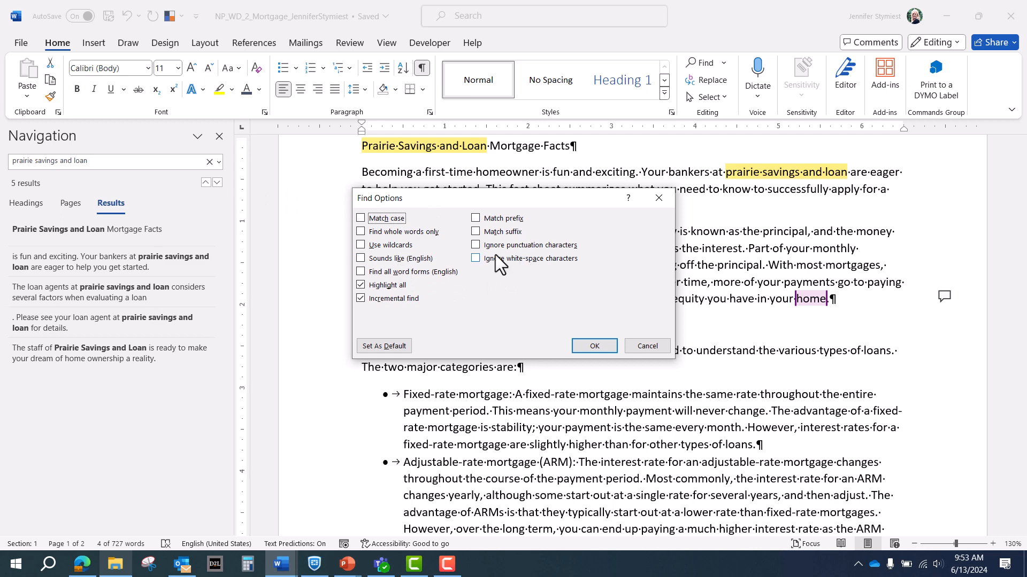
click(359, 217)
click(595, 347)
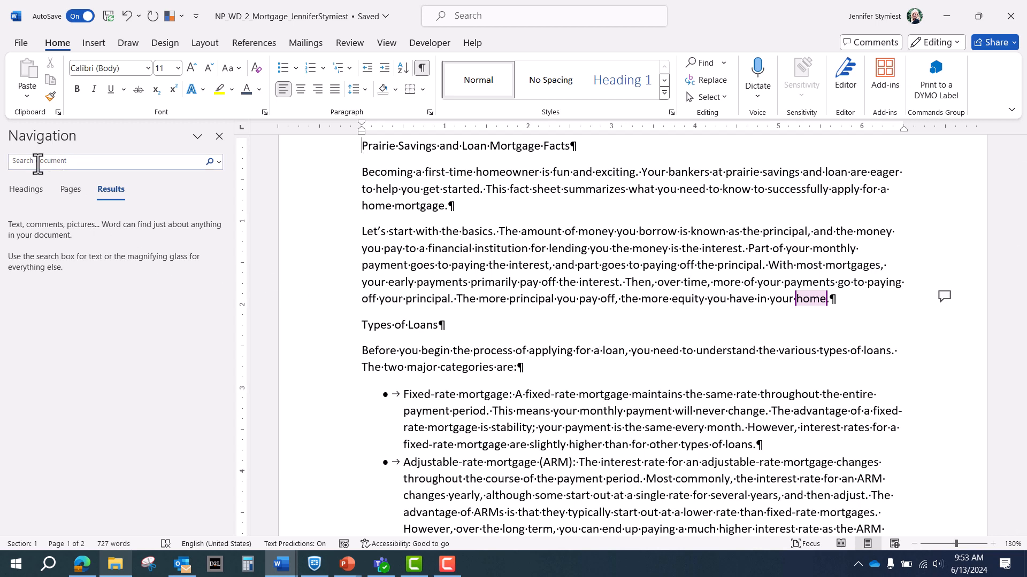
Search again for "prairie savings and loan" and go to the second match, under "Qualifying for a Home Loan"
click(69, 162)
text(prairie savings a)
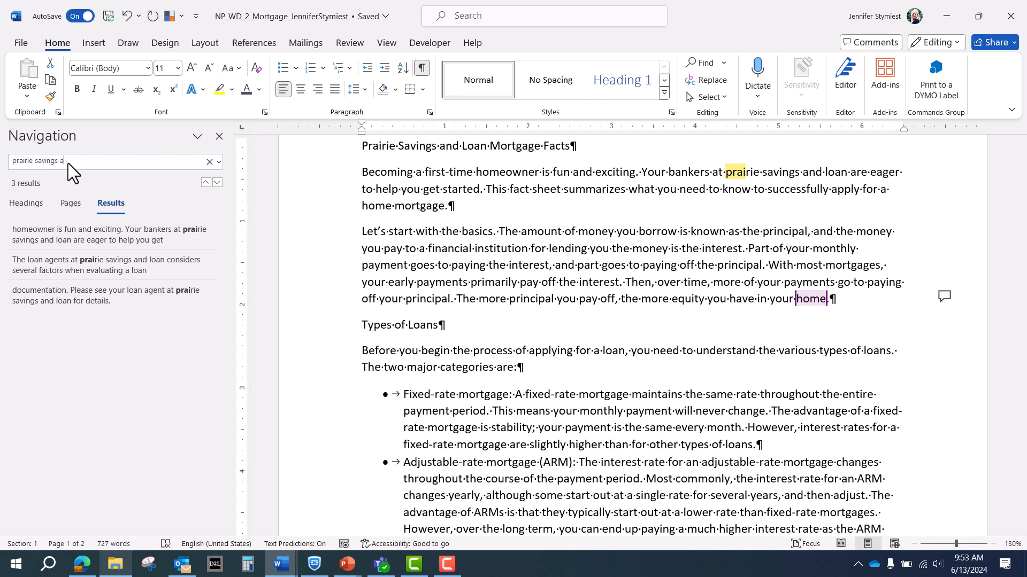
text(nd loan)
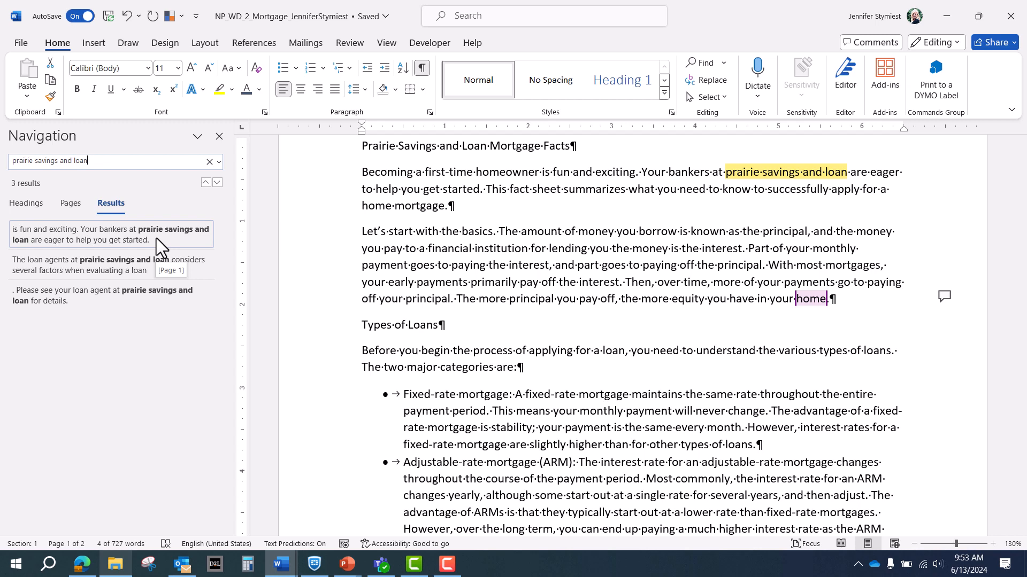
click(216, 183)
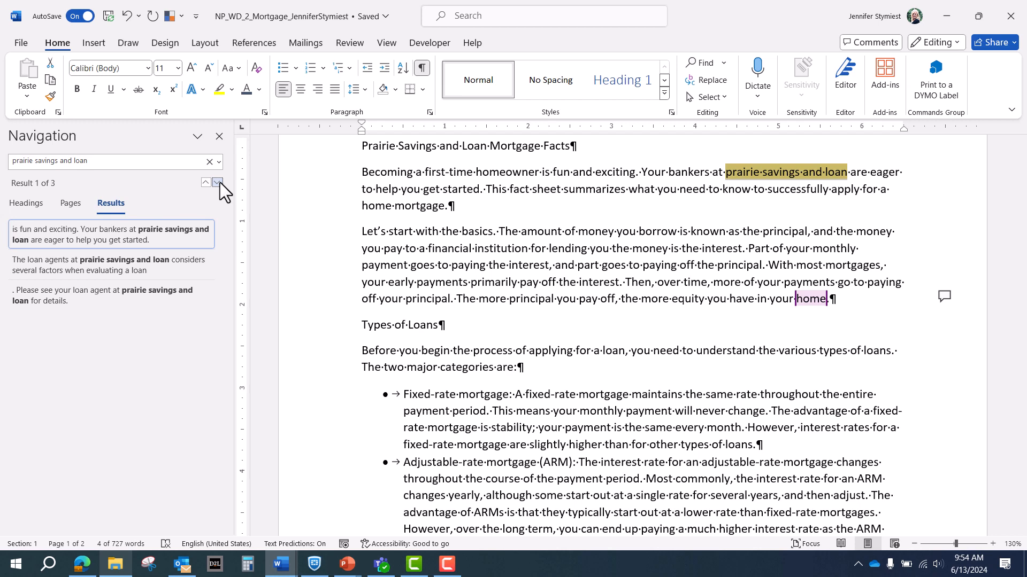
click(217, 183)
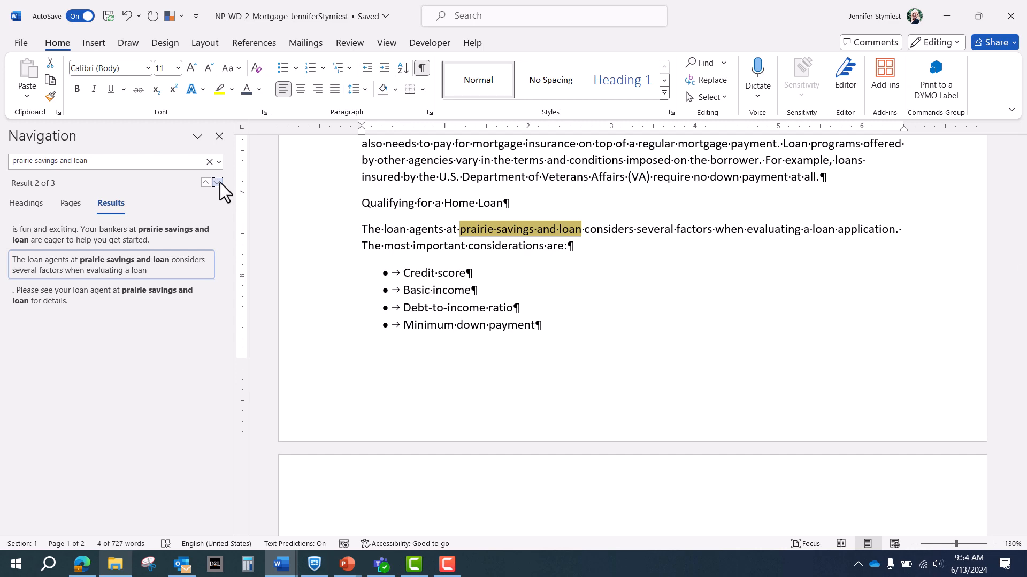
Go through the "prairie savings and loan" matches, visiting the third, second, first and third again in the document
click(217, 183)
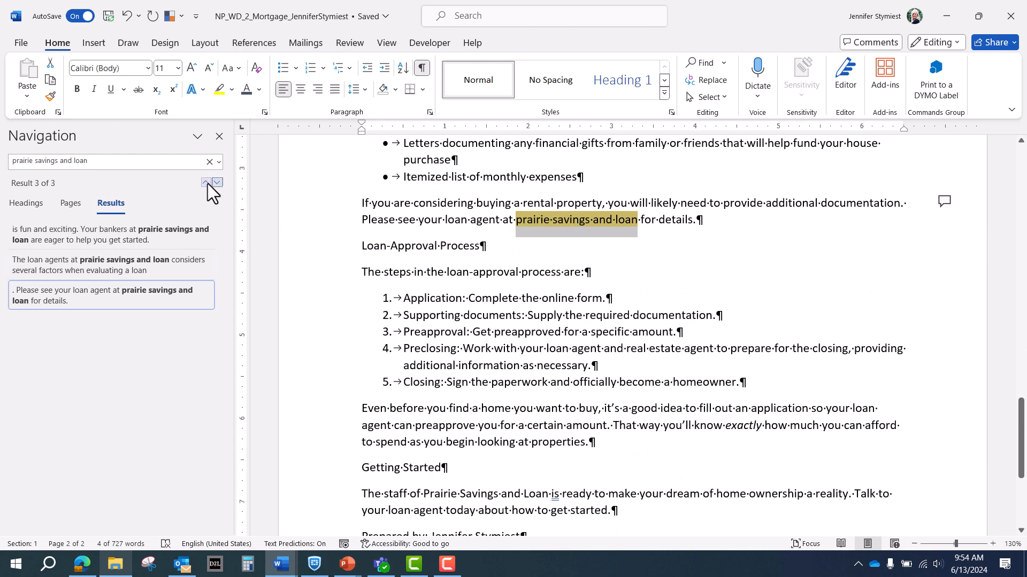
click(207, 183)
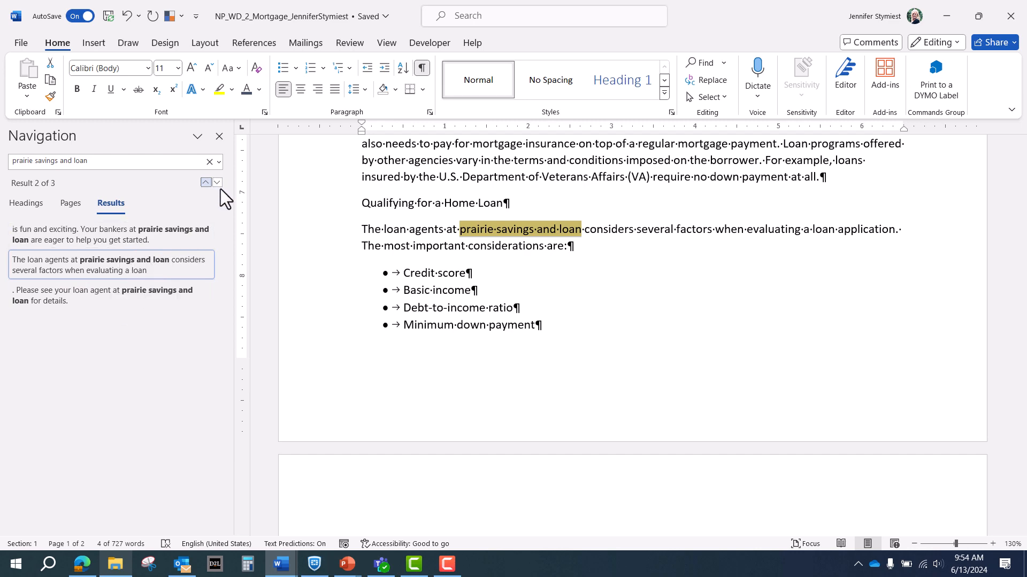
click(132, 241)
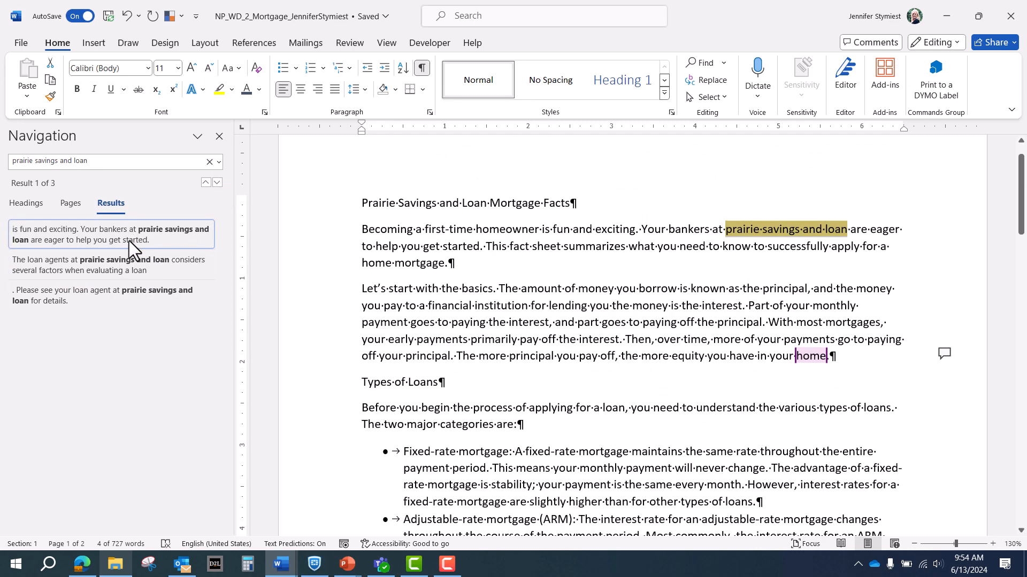
click(112, 294)
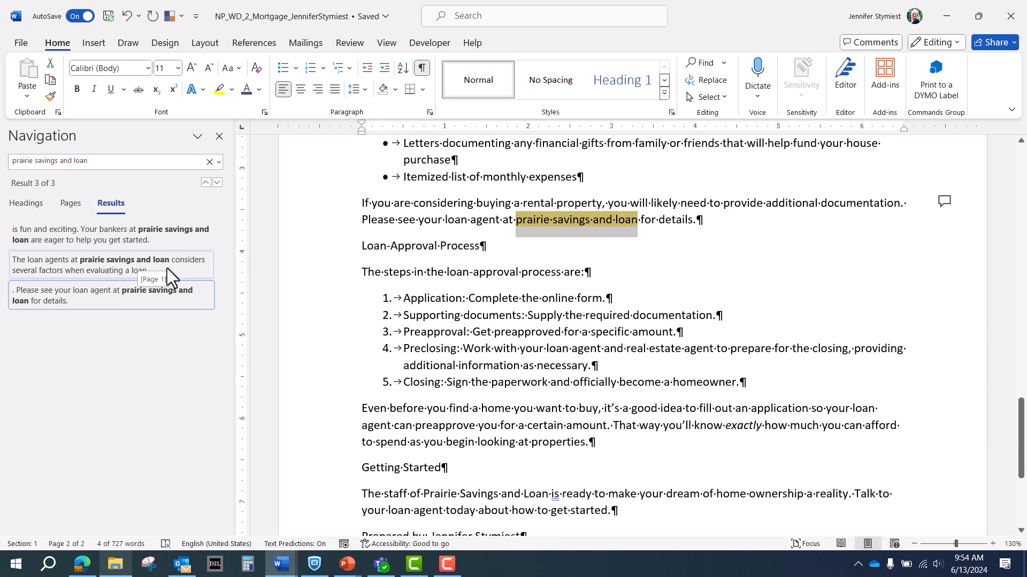
click(554, 298)
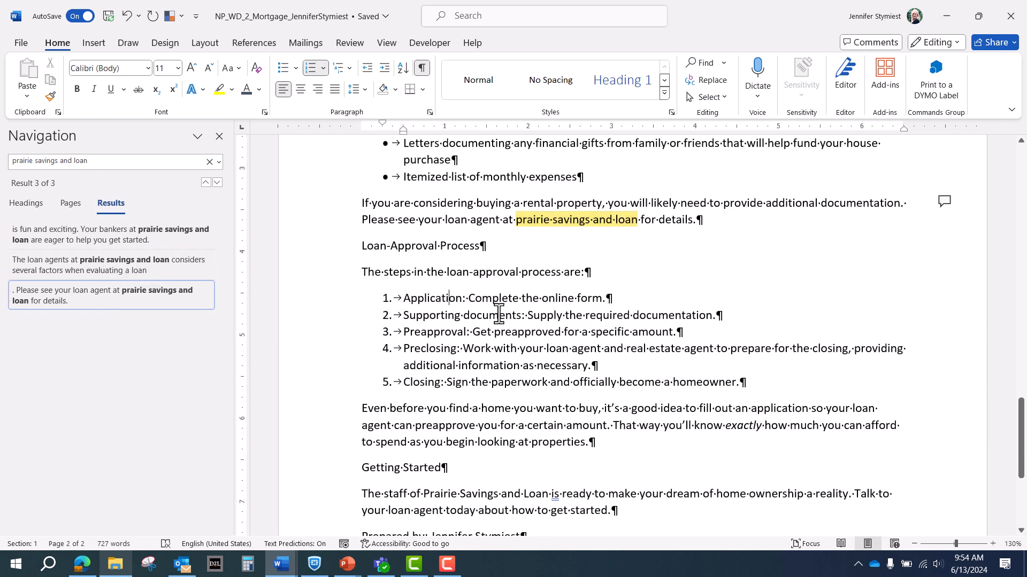
From the start of the document, replace each case-matched "prairie savings and loan" with "Prairie Savings and Loan", one occurrence at a time
key(ctrl+Home)
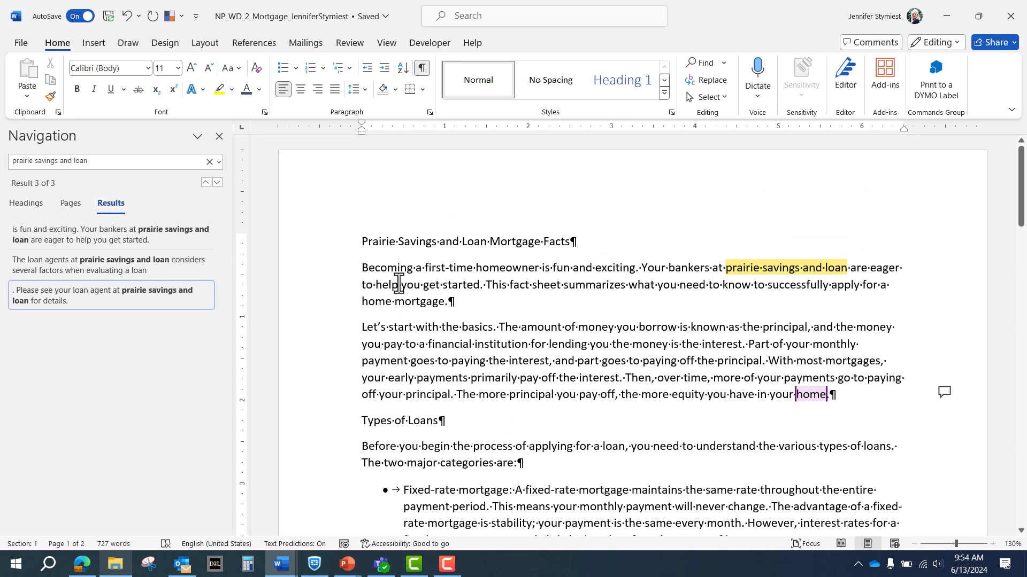
click(218, 162)
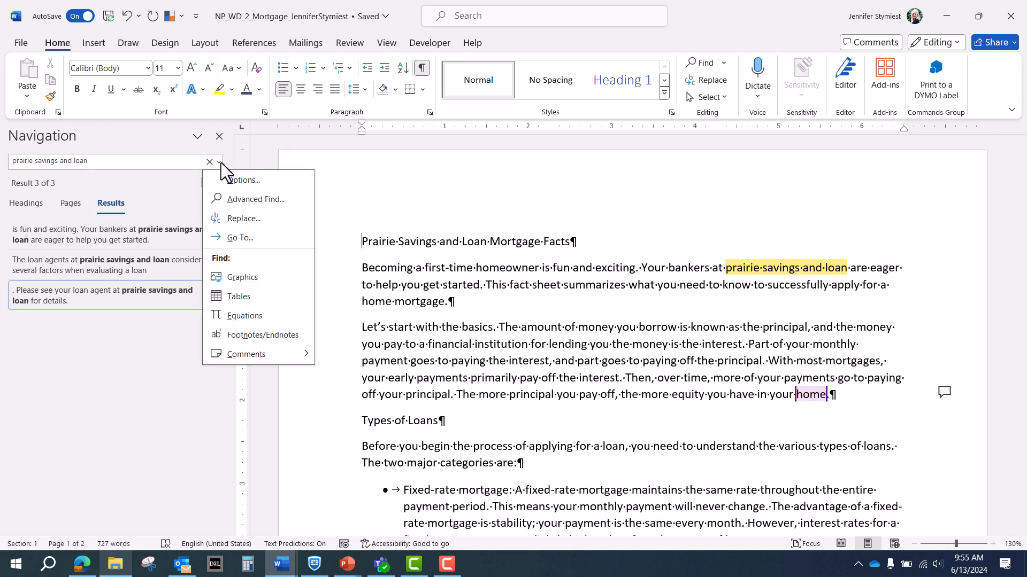
click(235, 218)
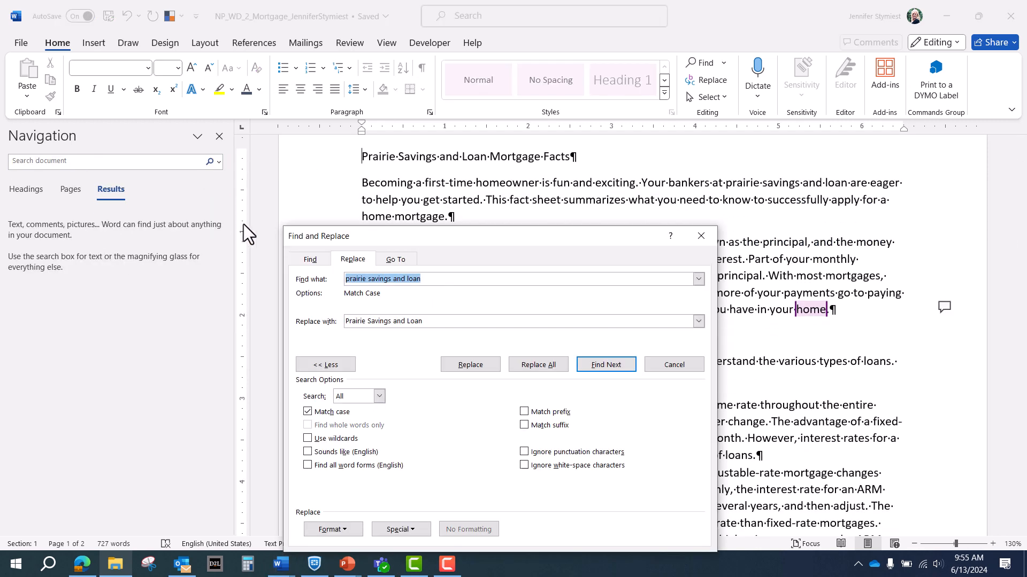
drag(411, 235, 435, 217)
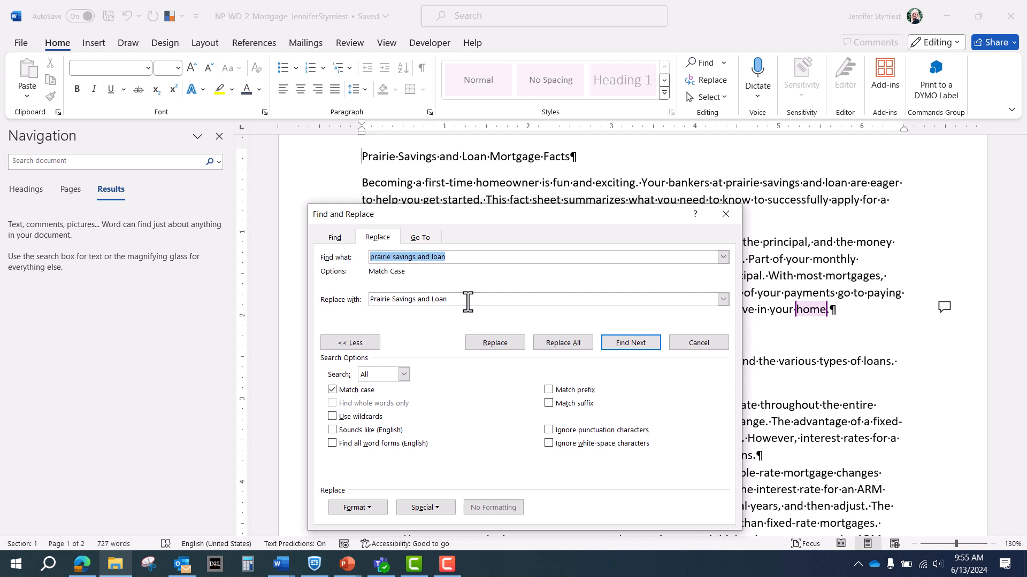
click(621, 343)
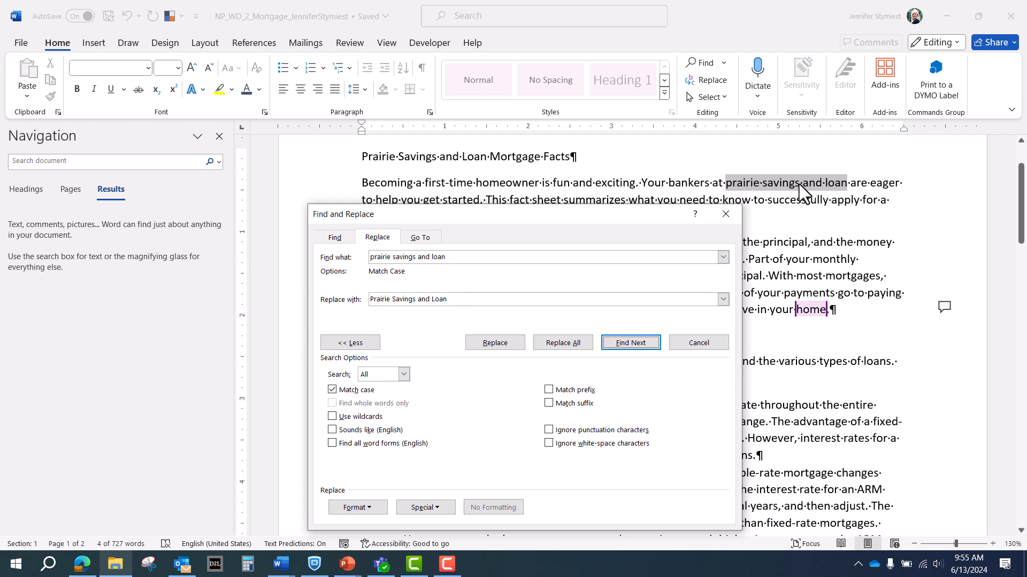
click(508, 342)
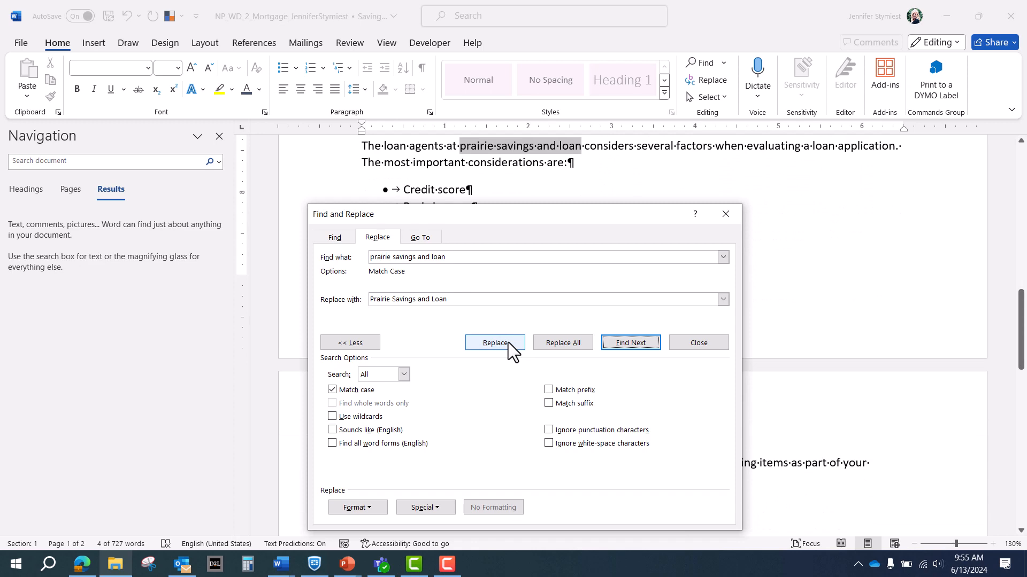
click(507, 342)
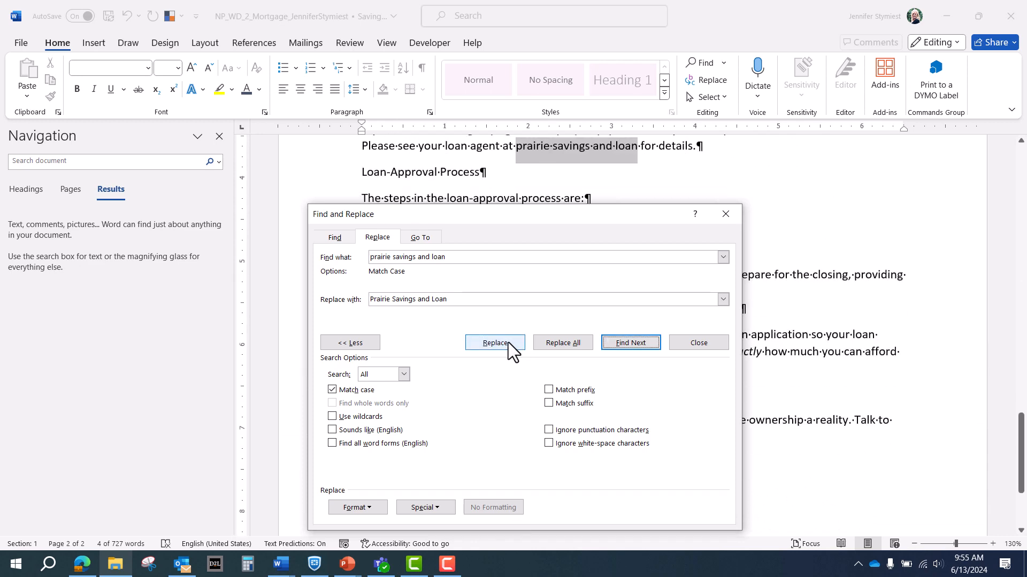
click(495, 343)
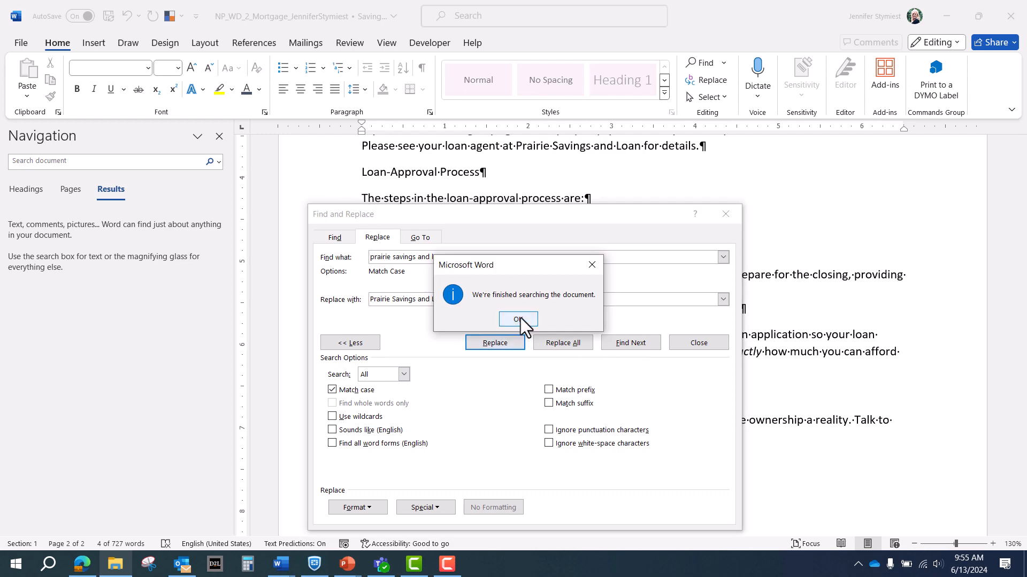
click(518, 319)
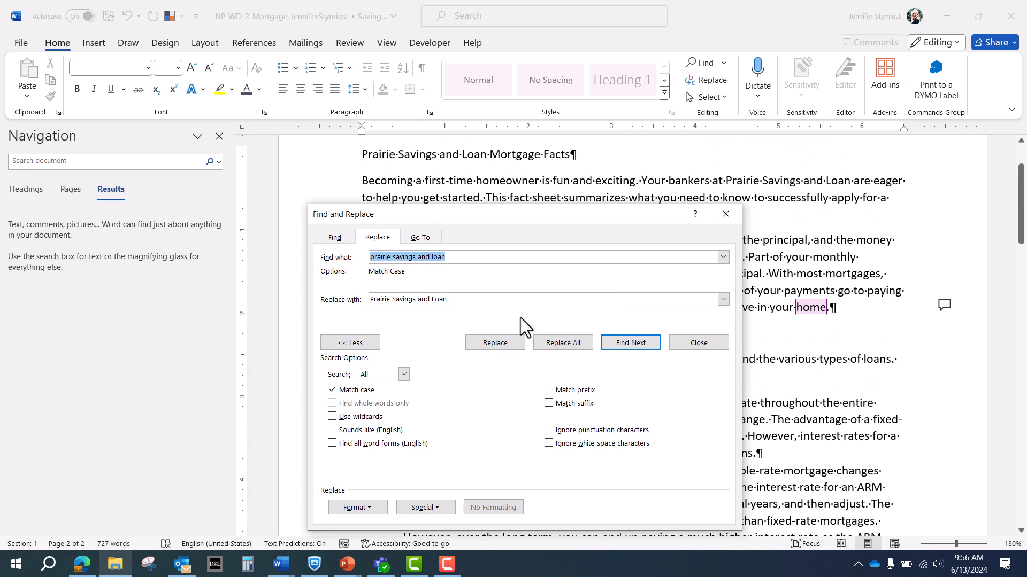
click(693, 341)
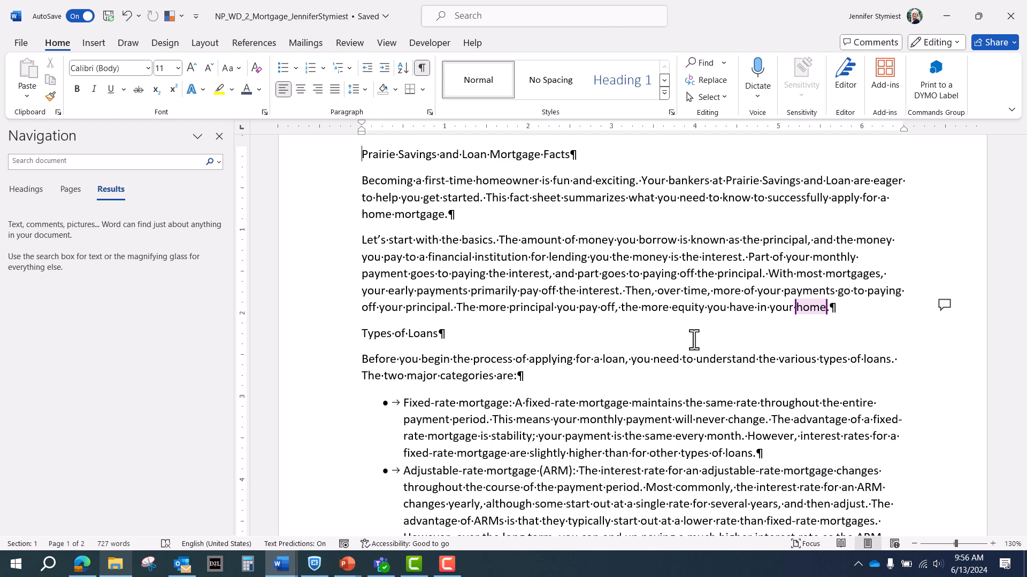
Turn off Match case in the Find options and close the Navigation pane
click(219, 163)
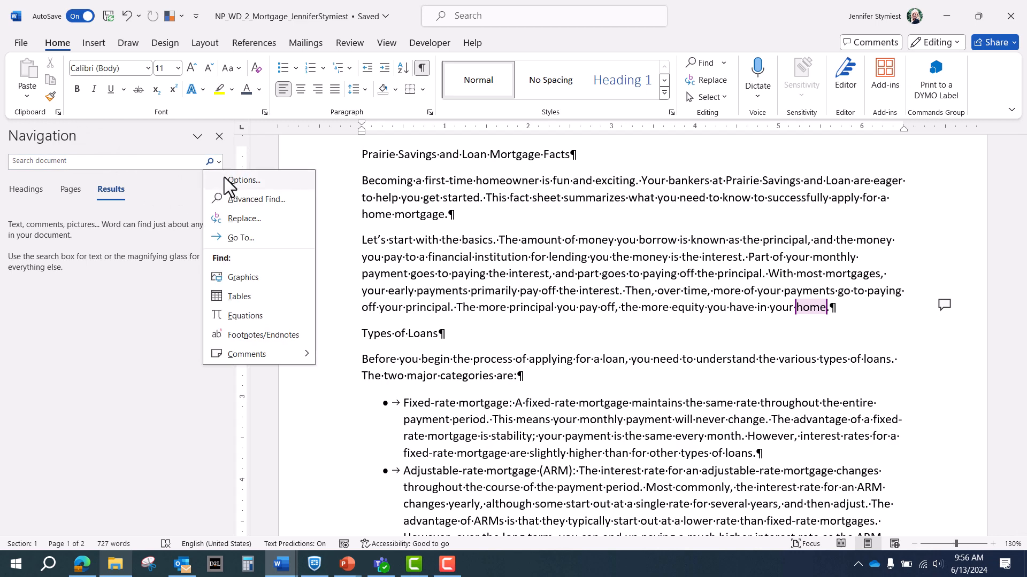
click(228, 182)
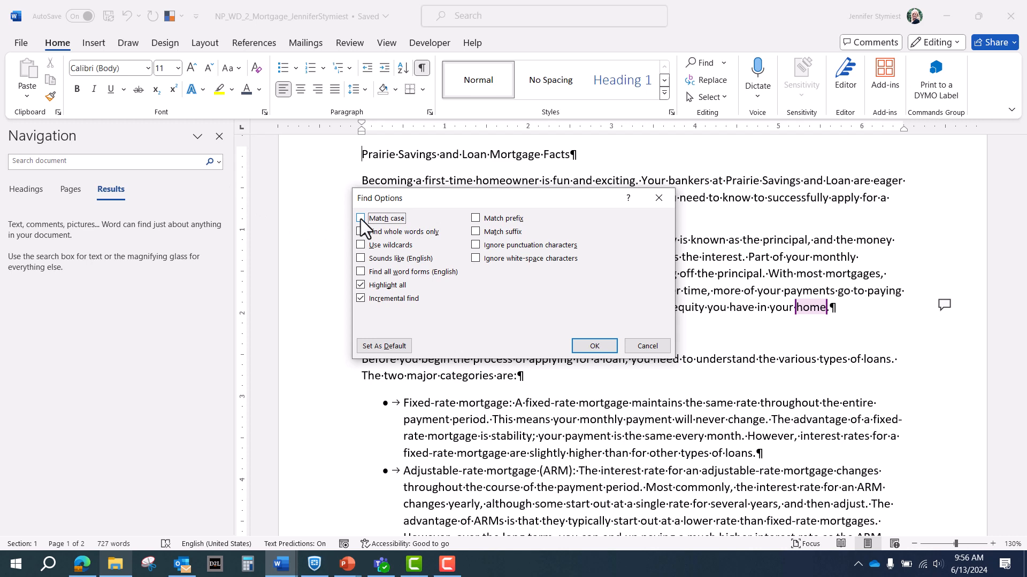
click(594, 346)
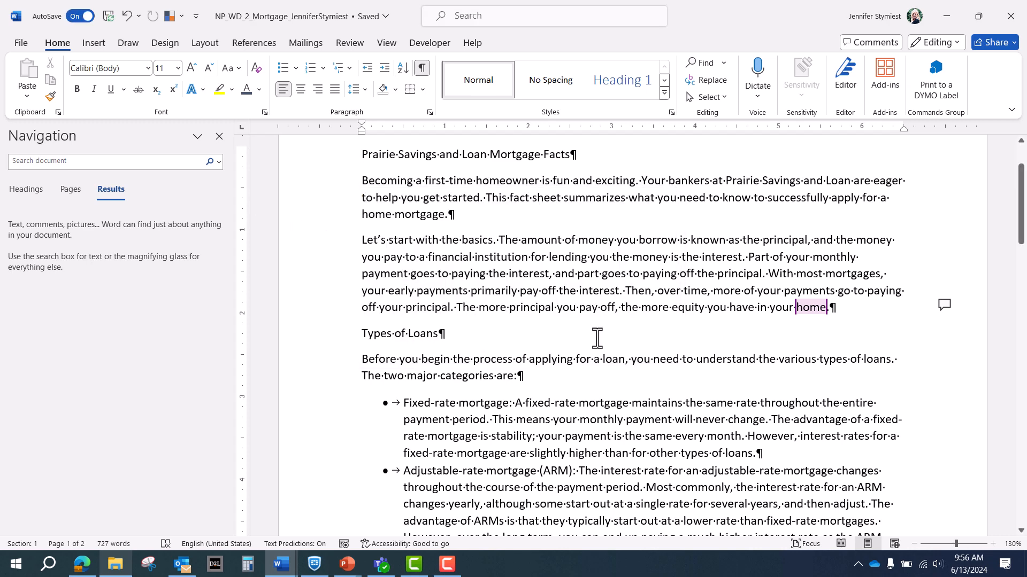
click(219, 137)
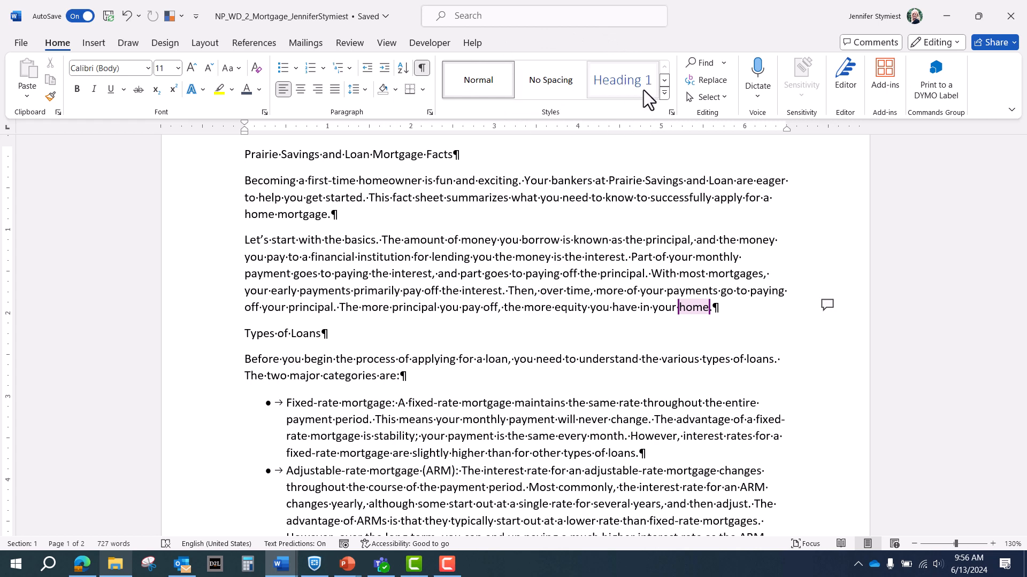
Apply the Title style to the "Prairie Savings and Loan Mortgage Facts" line and center it
click(666, 95)
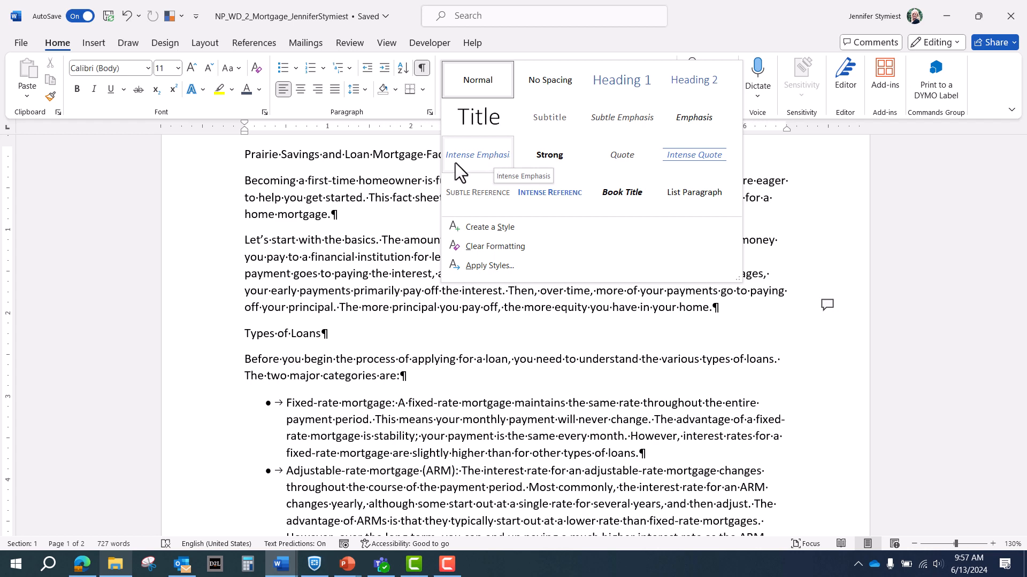
click(415, 154)
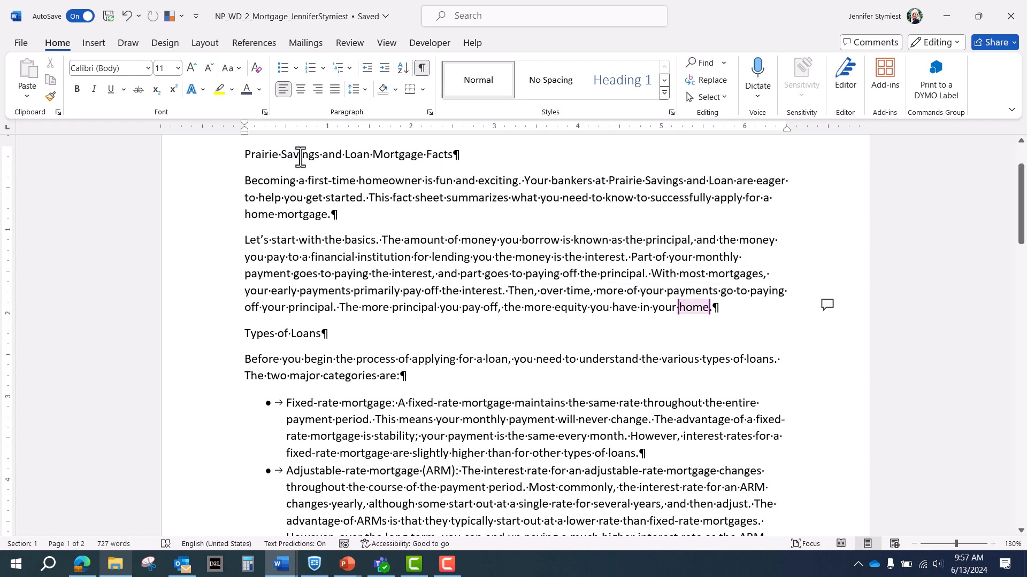
scroll(316, 173, up, 2)
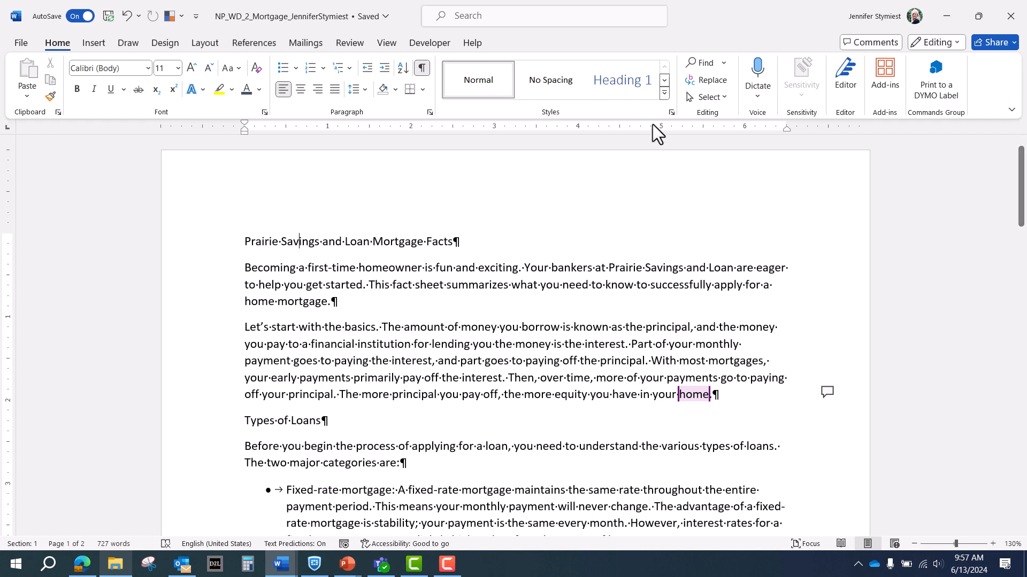
click(664, 94)
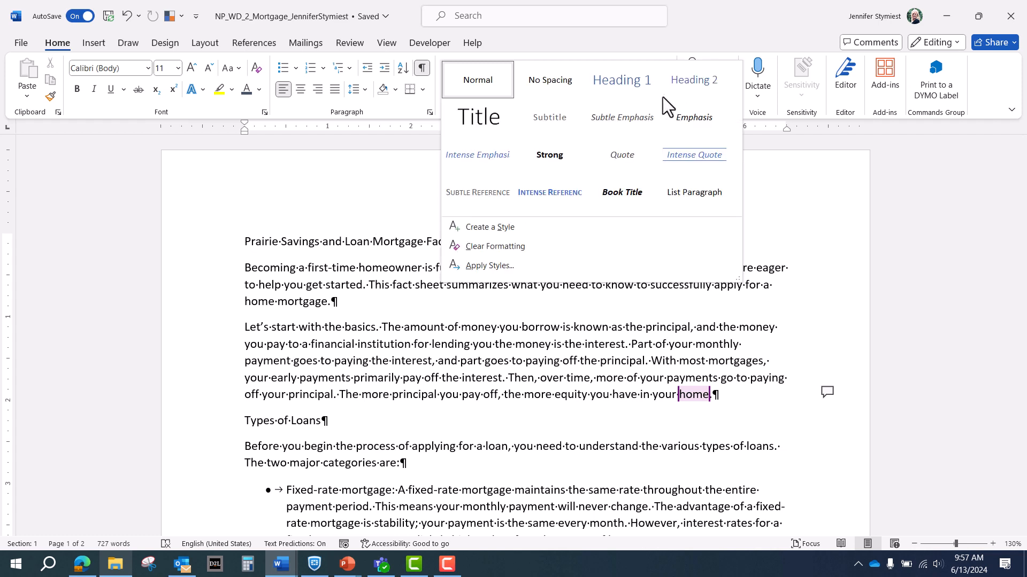
click(480, 117)
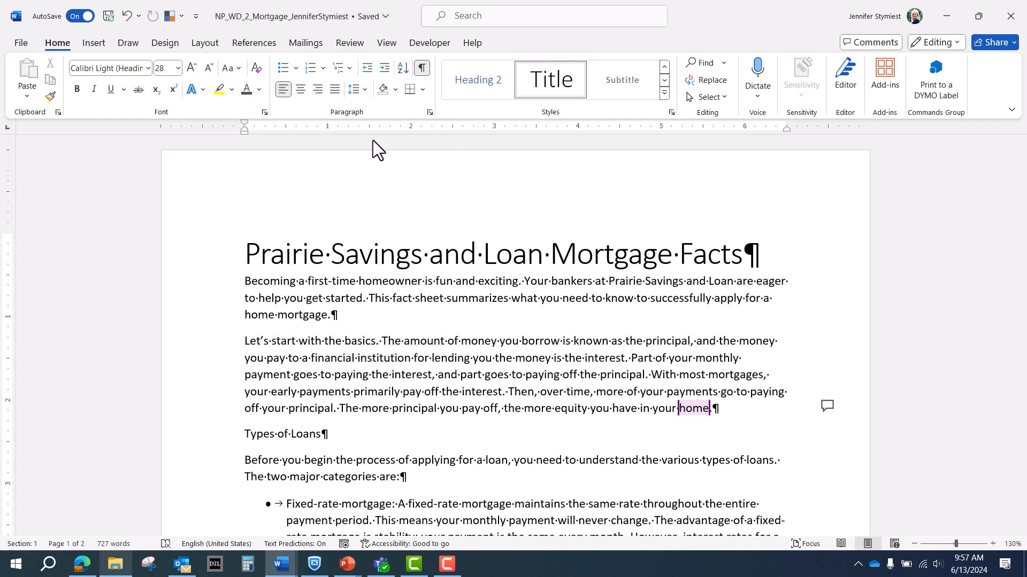
click(299, 90)
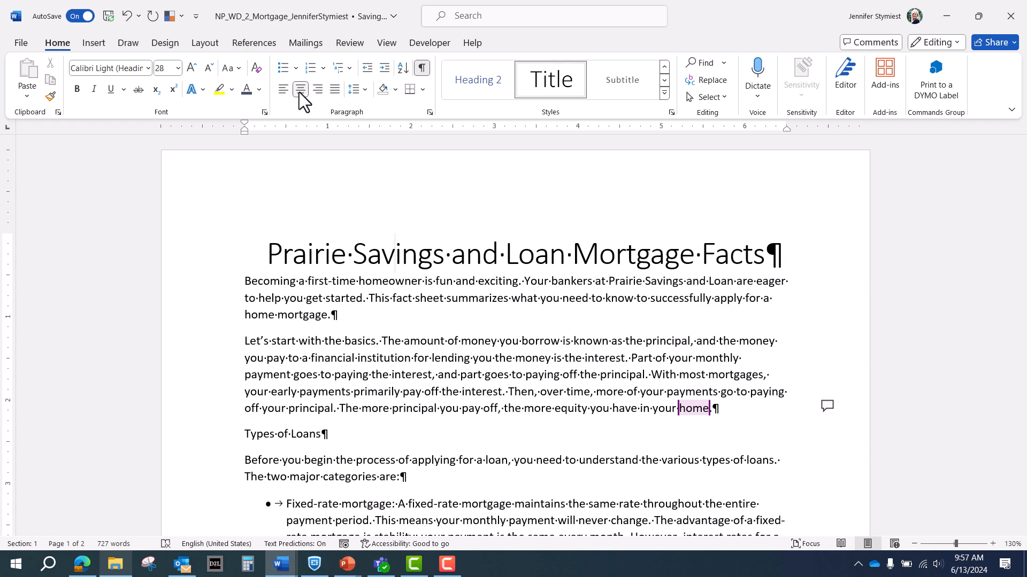
Apply the Heading 1 style to the "Types of Loans" paragraph
scroll(347, 270, down, 3)
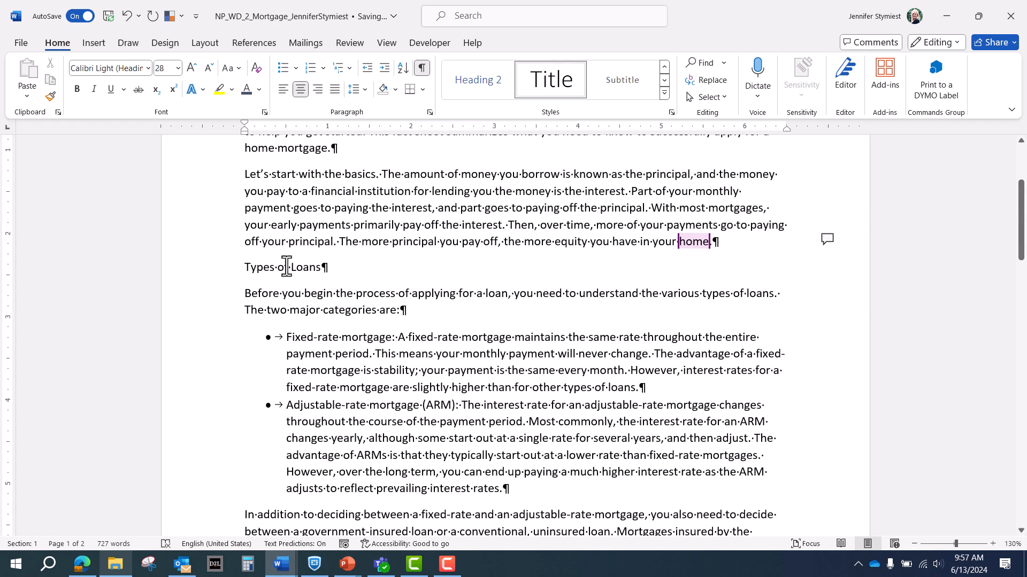
click(273, 265)
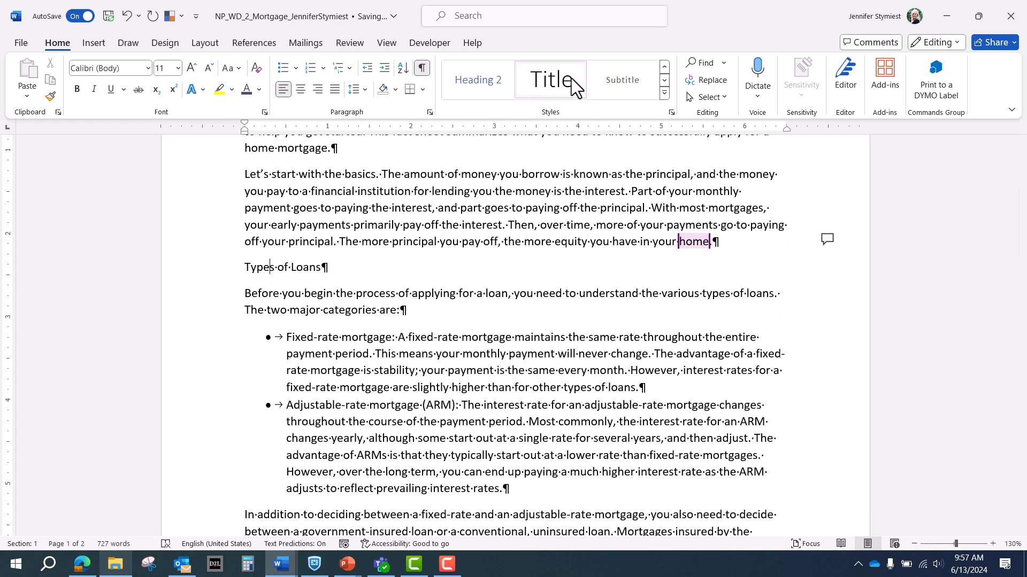
click(666, 93)
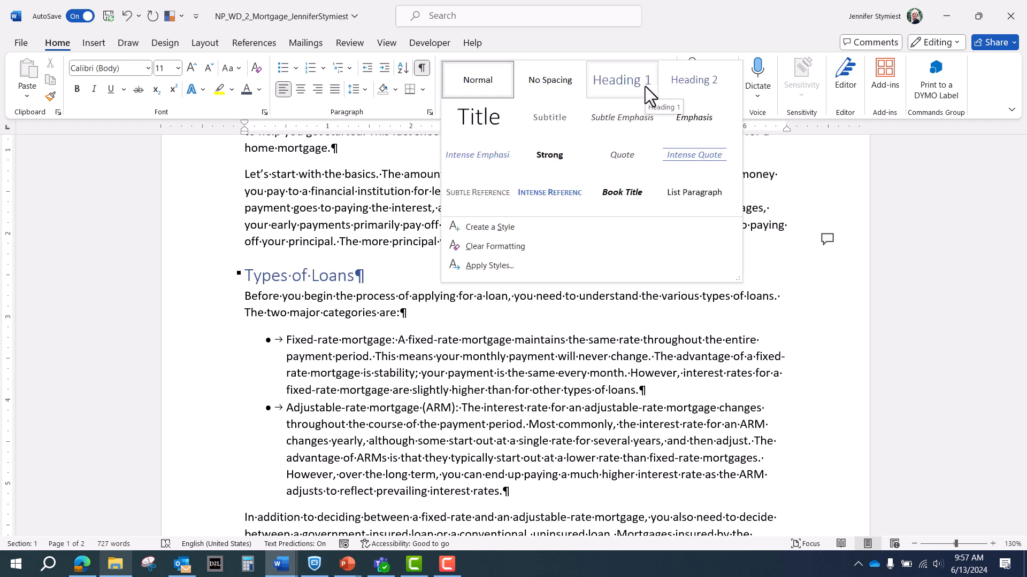
click(645, 85)
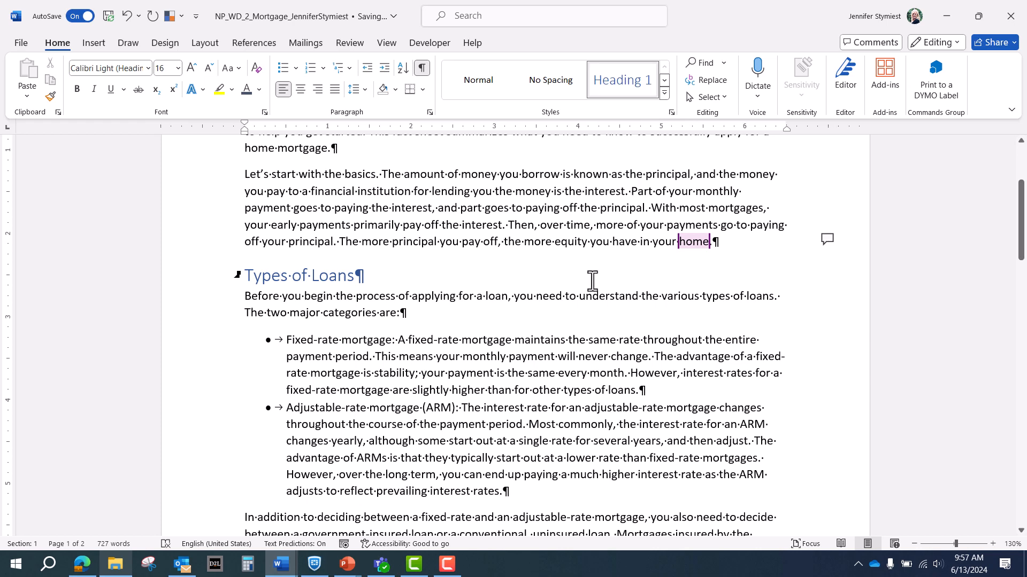
Apply the Heading 1 style to the "Qualifying for a Home Loan" paragraph
scroll(592, 280, down, 5)
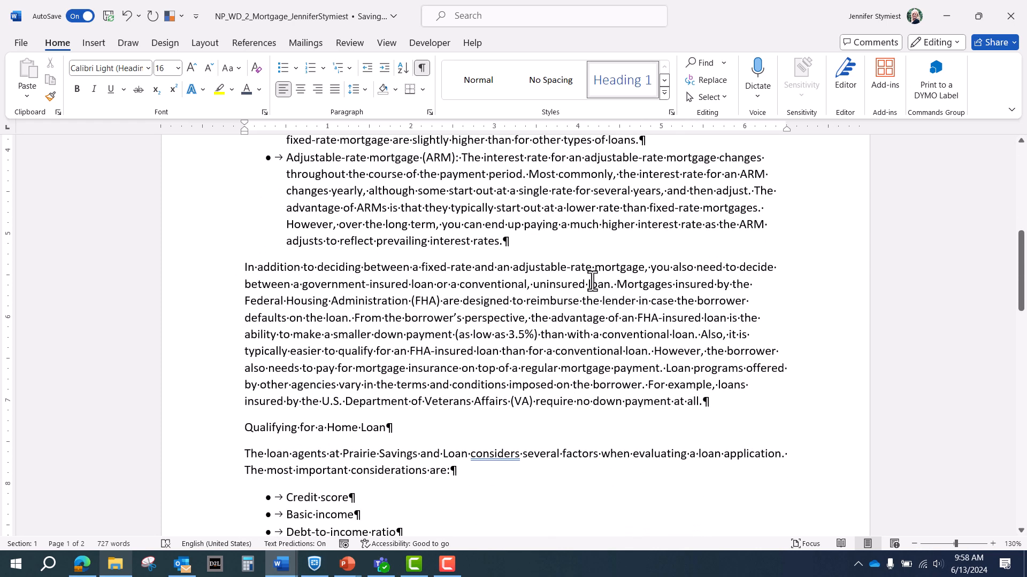
scroll(592, 281, down, 3)
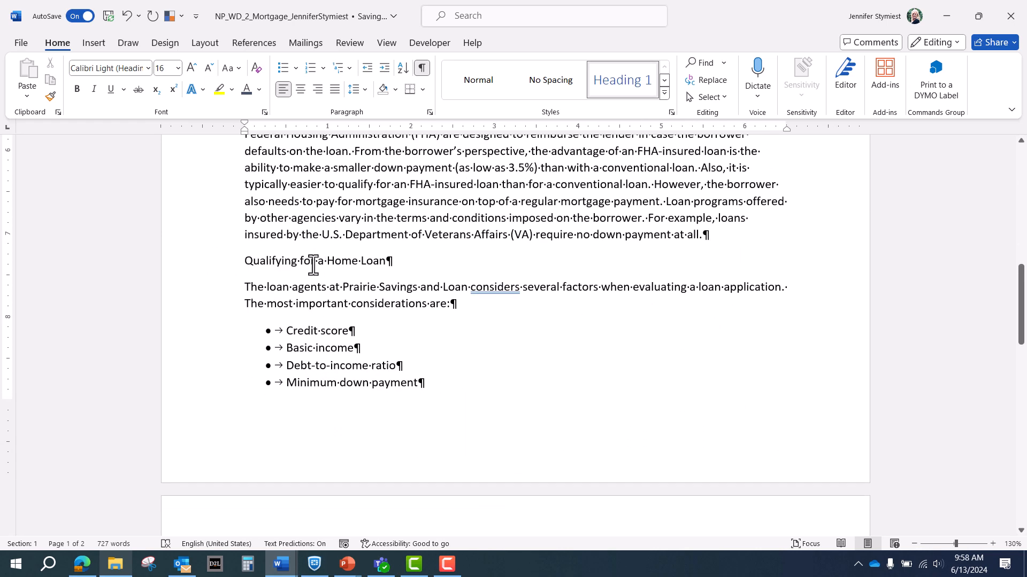
click(284, 261)
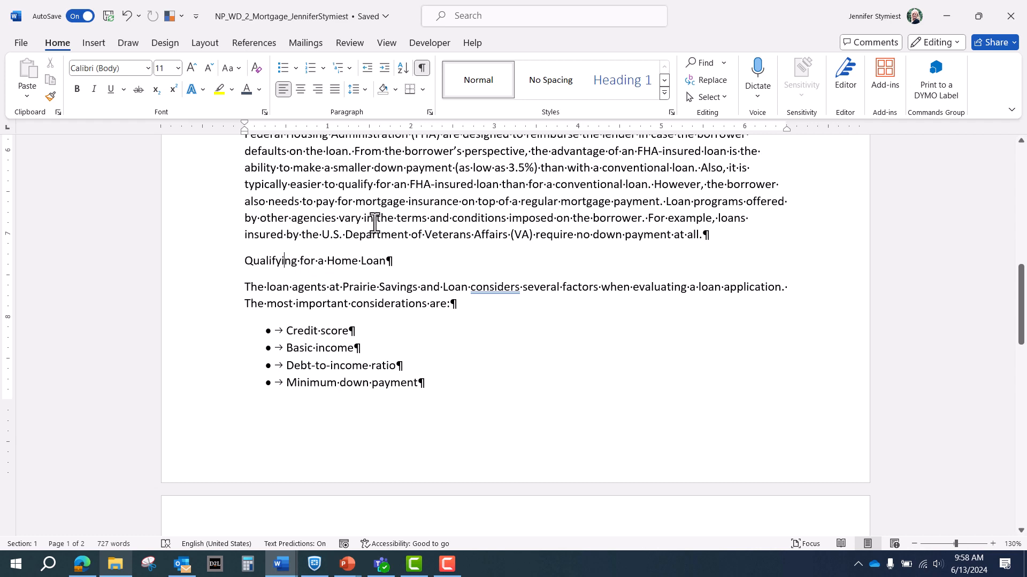
click(638, 84)
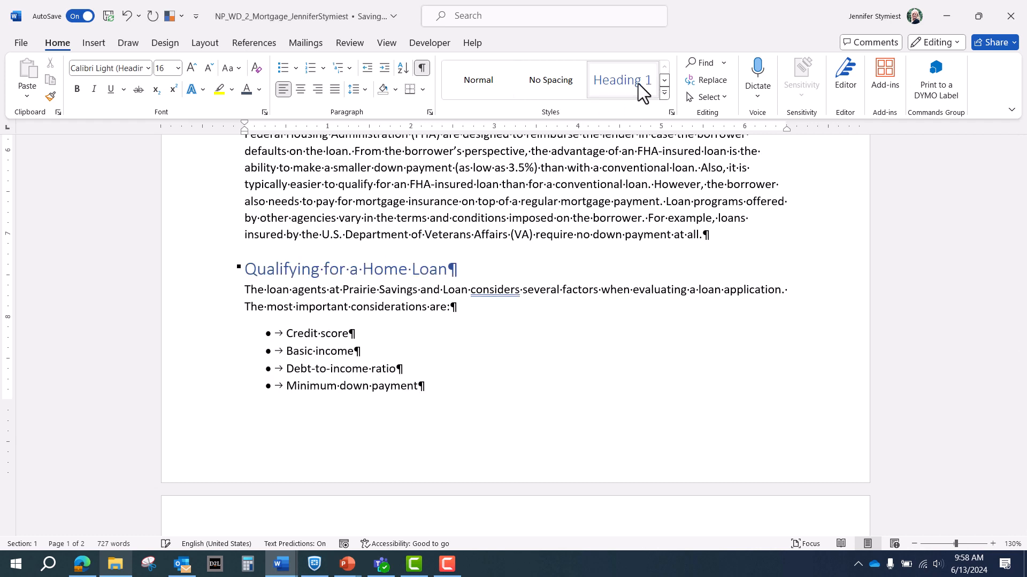
Apply the Heading 1 style to the "Loan-Approval Process" paragraph on page 2
scroll(588, 250, down, 4)
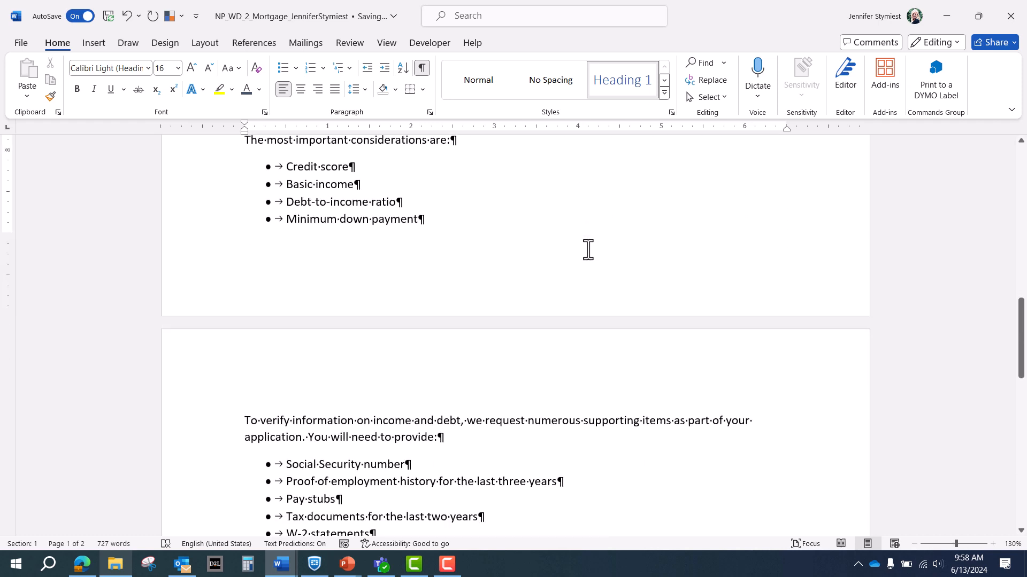
scroll(589, 249, down, 10)
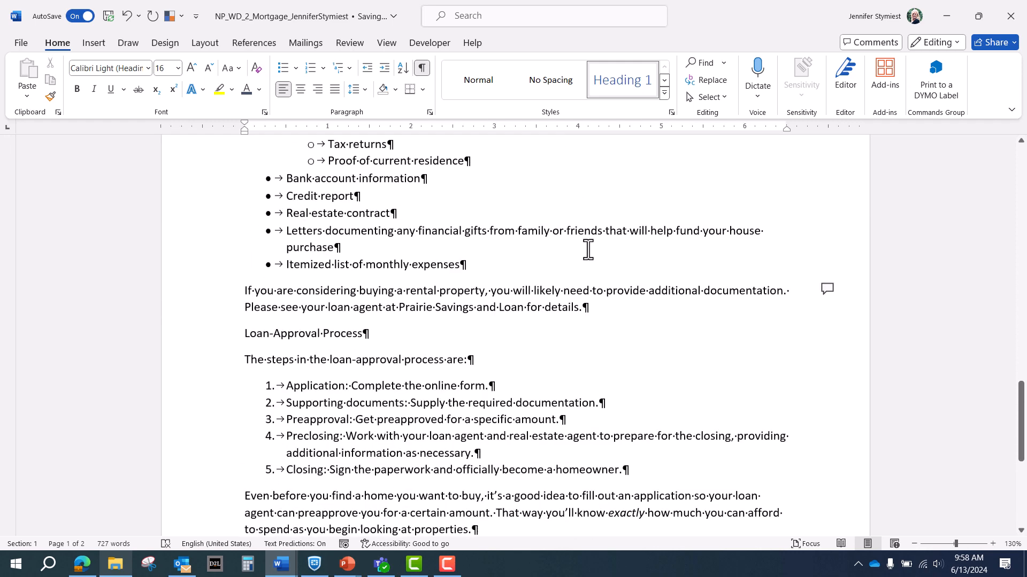
scroll(392, 321, down, 2)
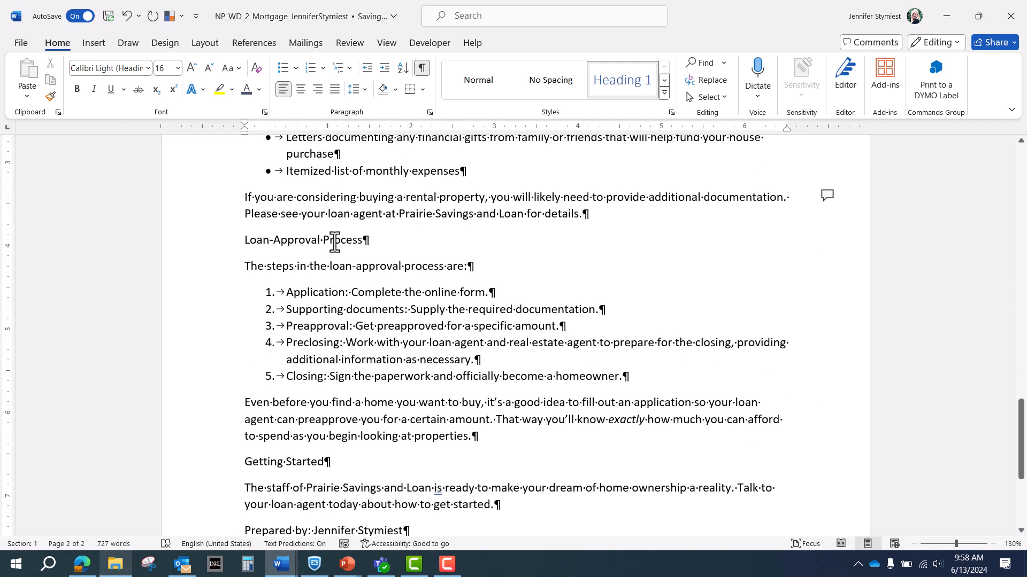
click(334, 241)
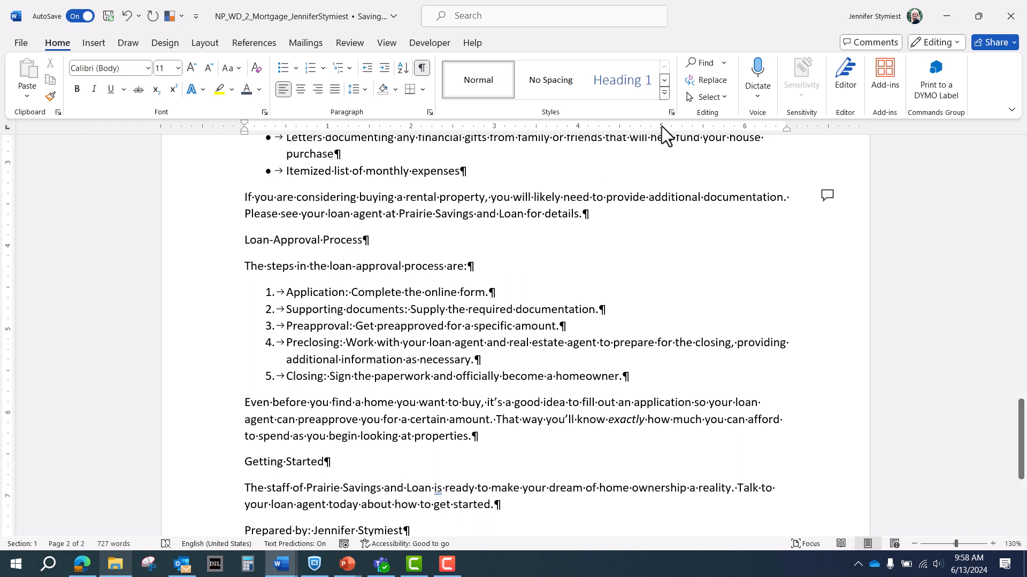
click(663, 95)
click(636, 85)
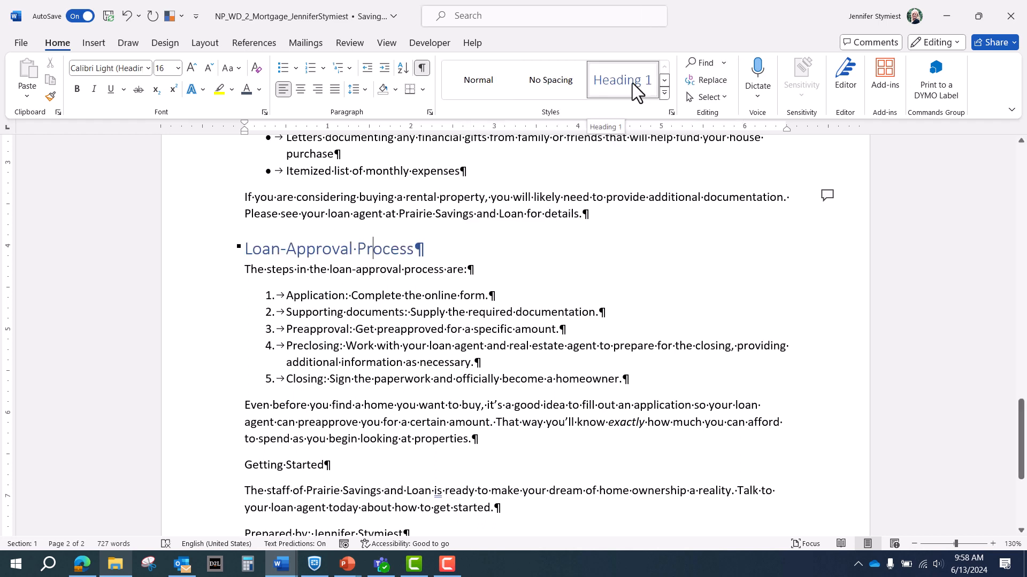
click(456, 307)
scroll(455, 307, up, 8)
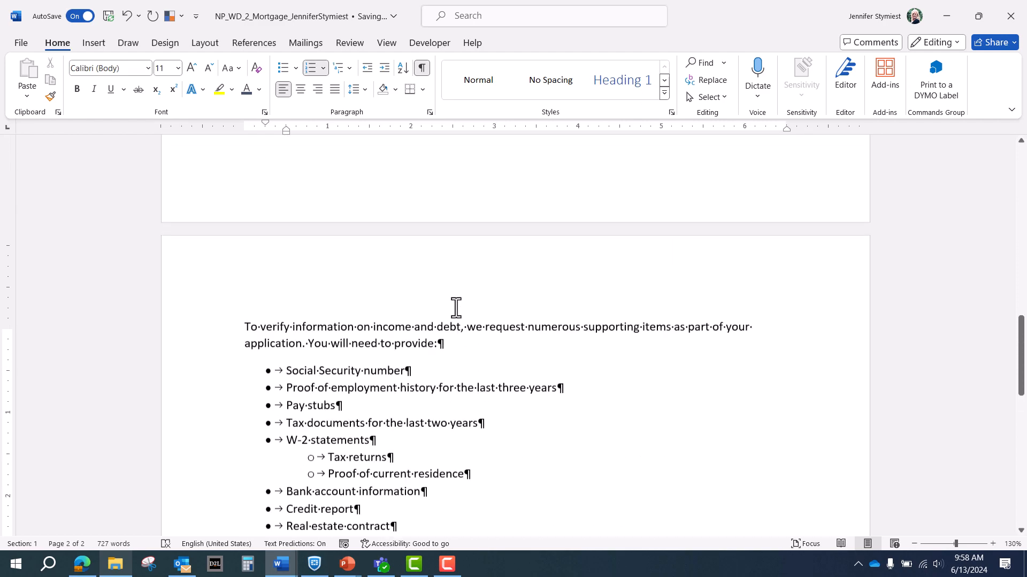